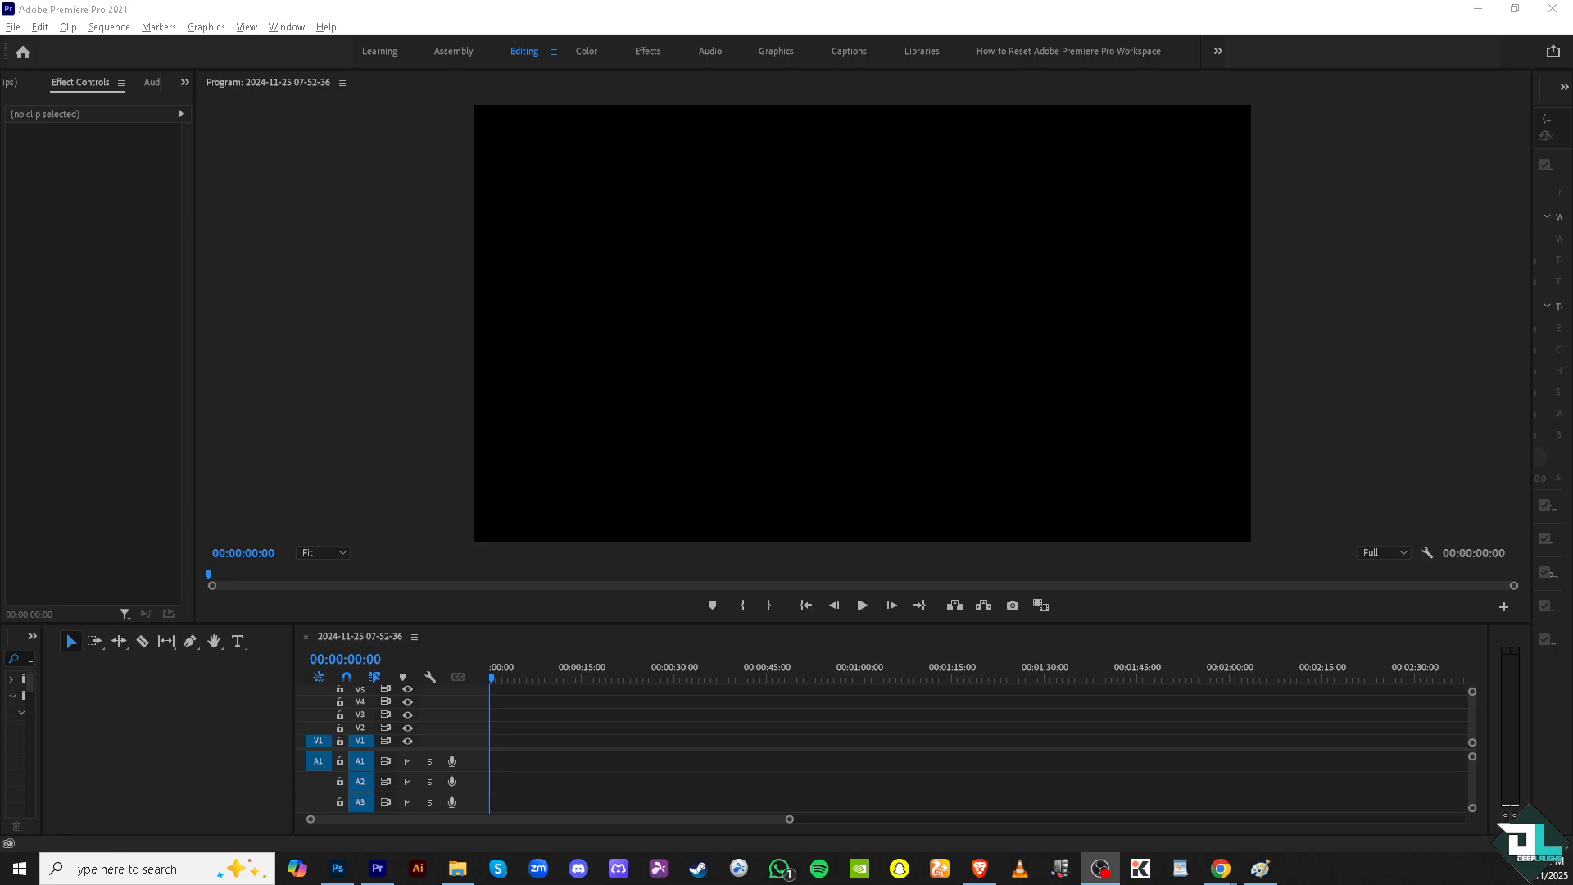
pyautogui.click(12, 27)
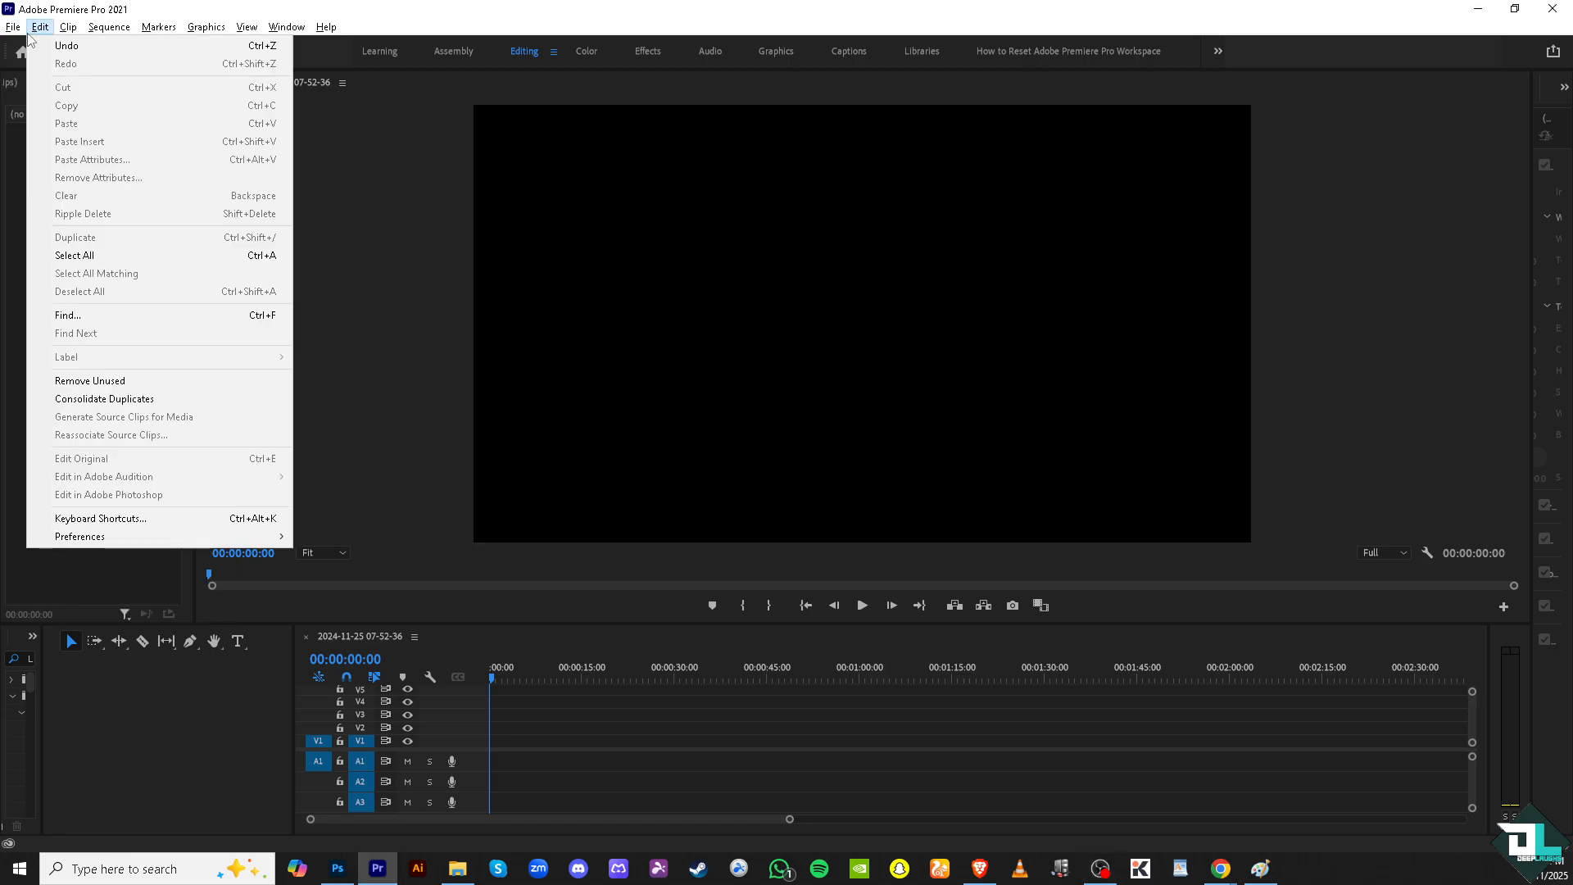
pyautogui.moveTo(21, 51)
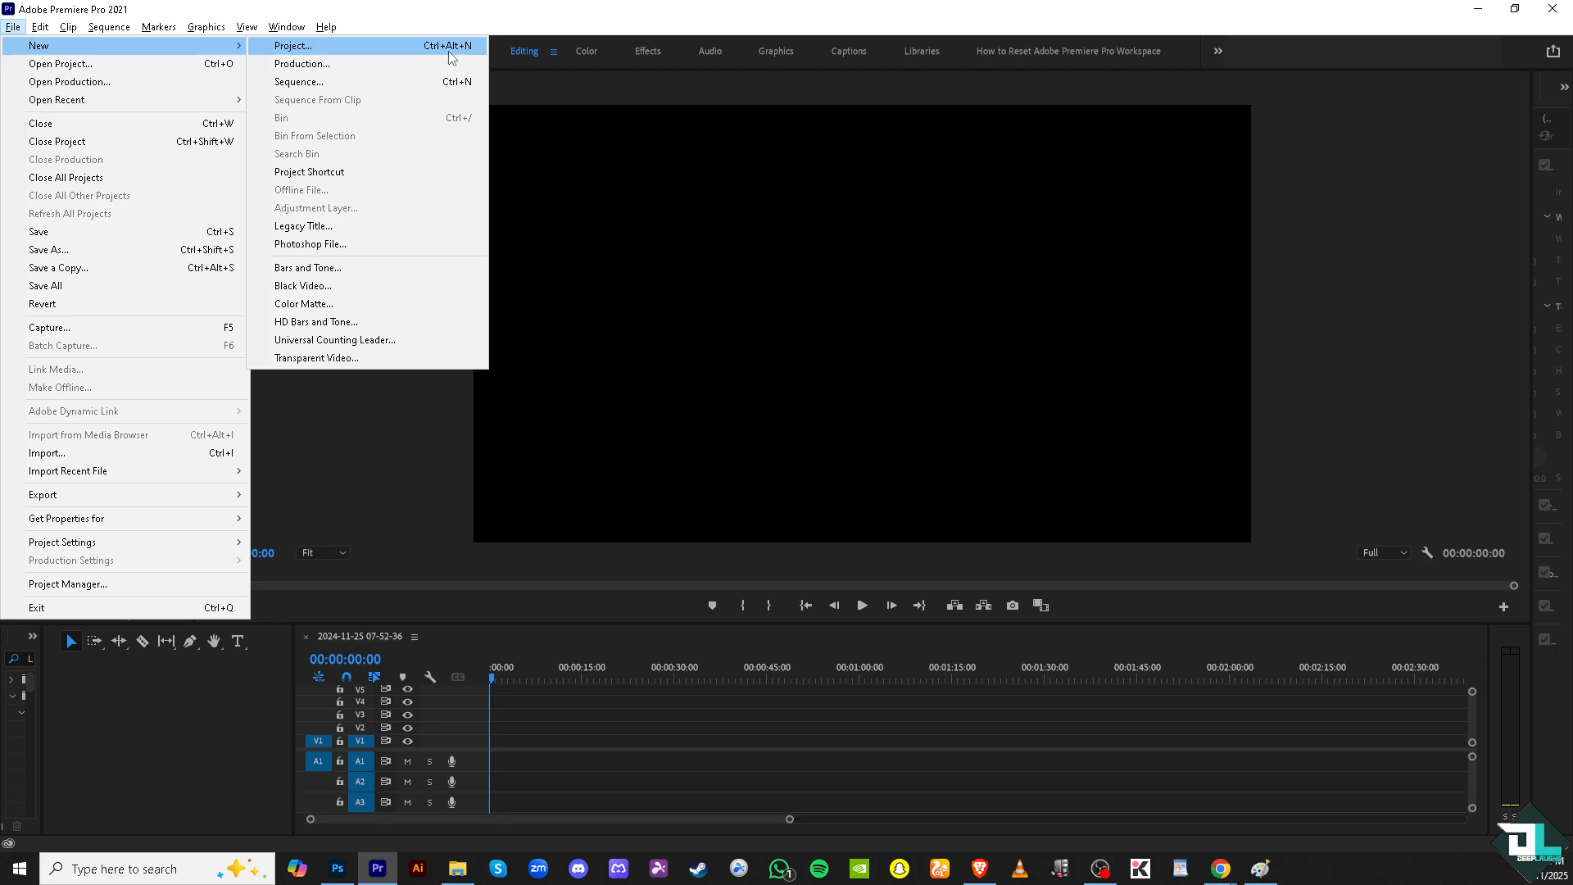
pyautogui.click(421, 474)
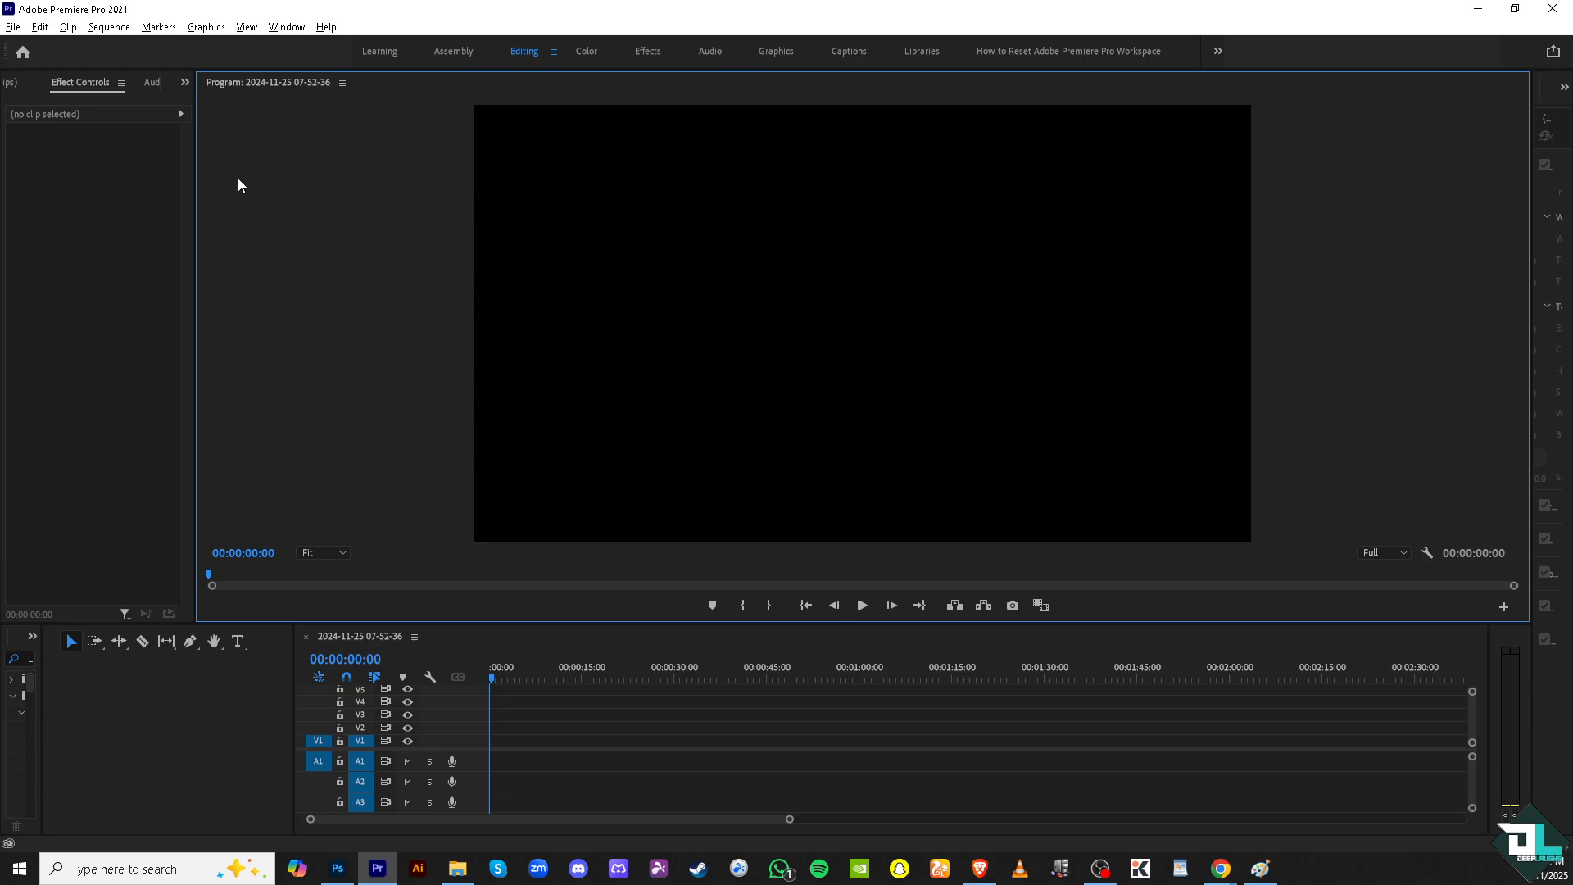
# Start importing media files into the project
pyautogui.click(13, 27)
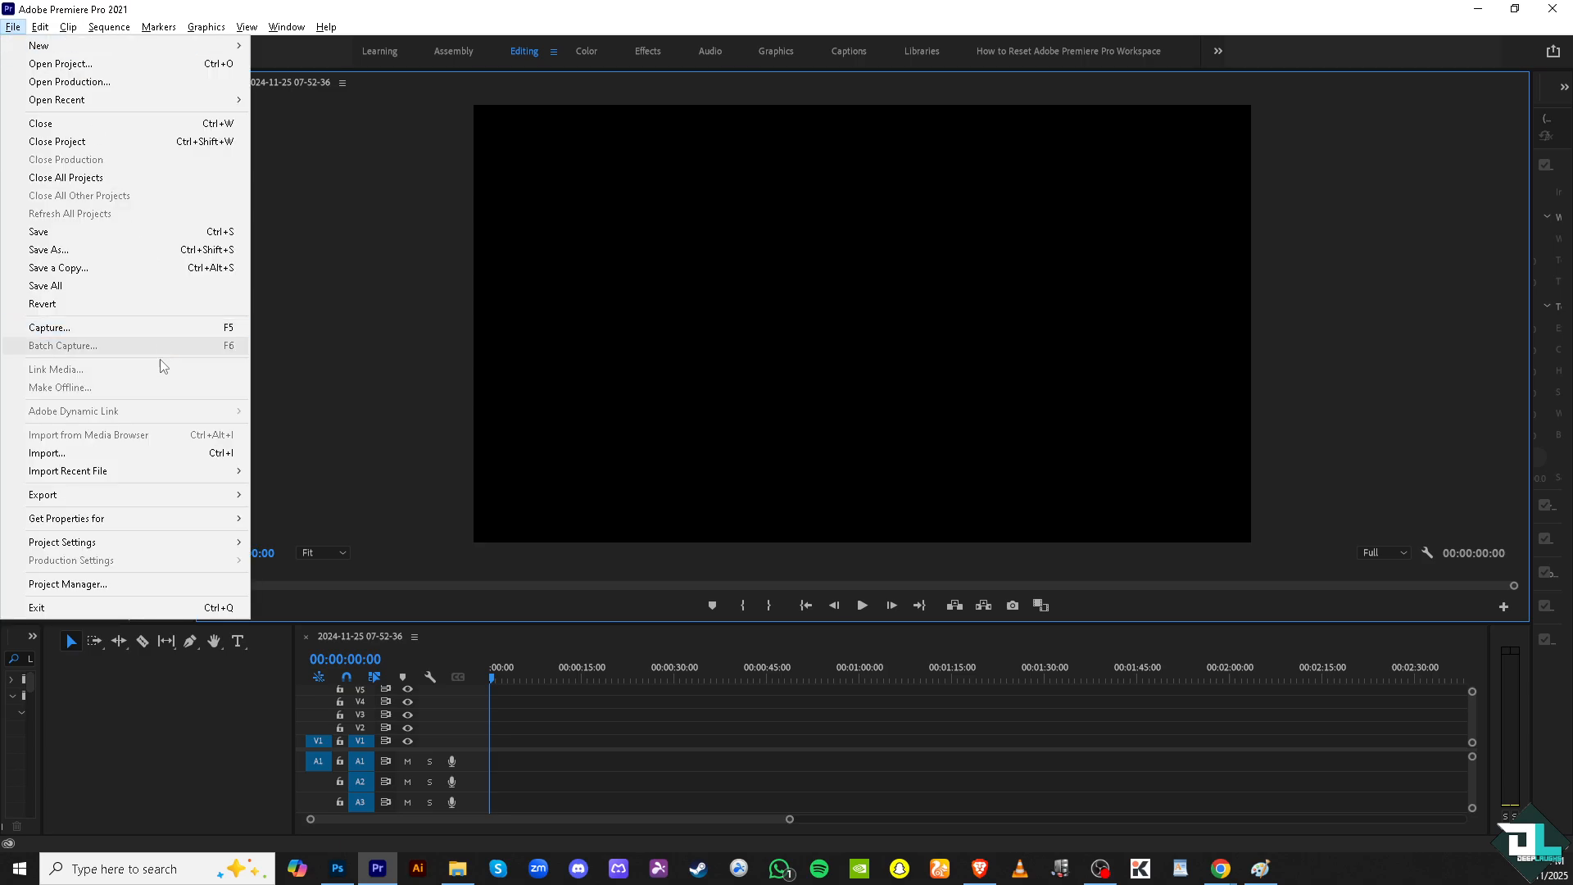
pyautogui.click(131, 455)
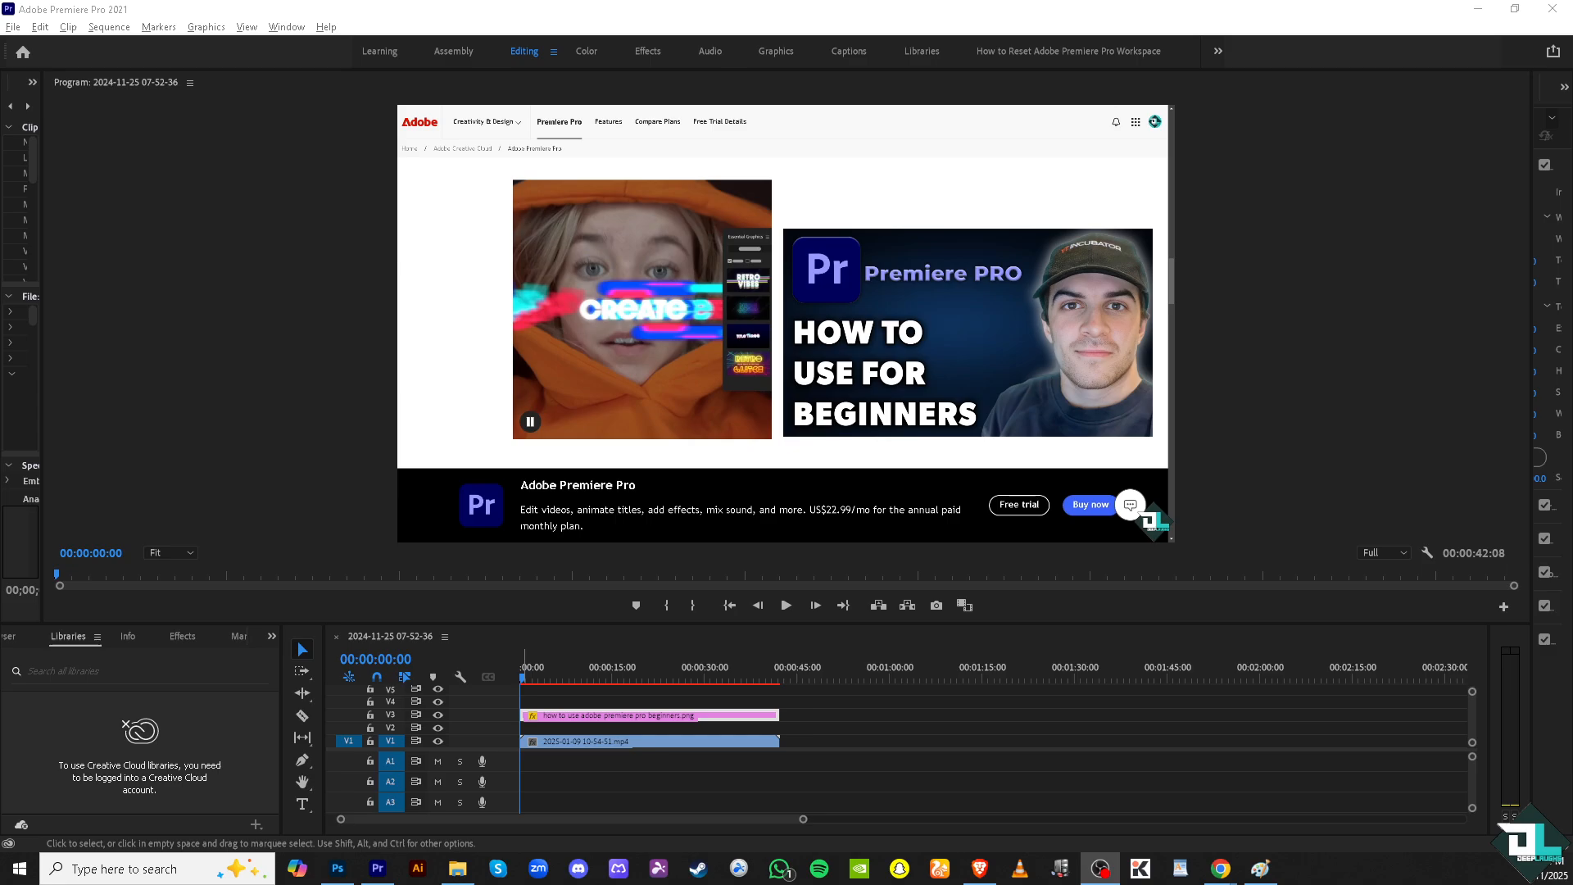
# Widen the area holding the editing tools beside the timeline
pyautogui.click(278, 32)
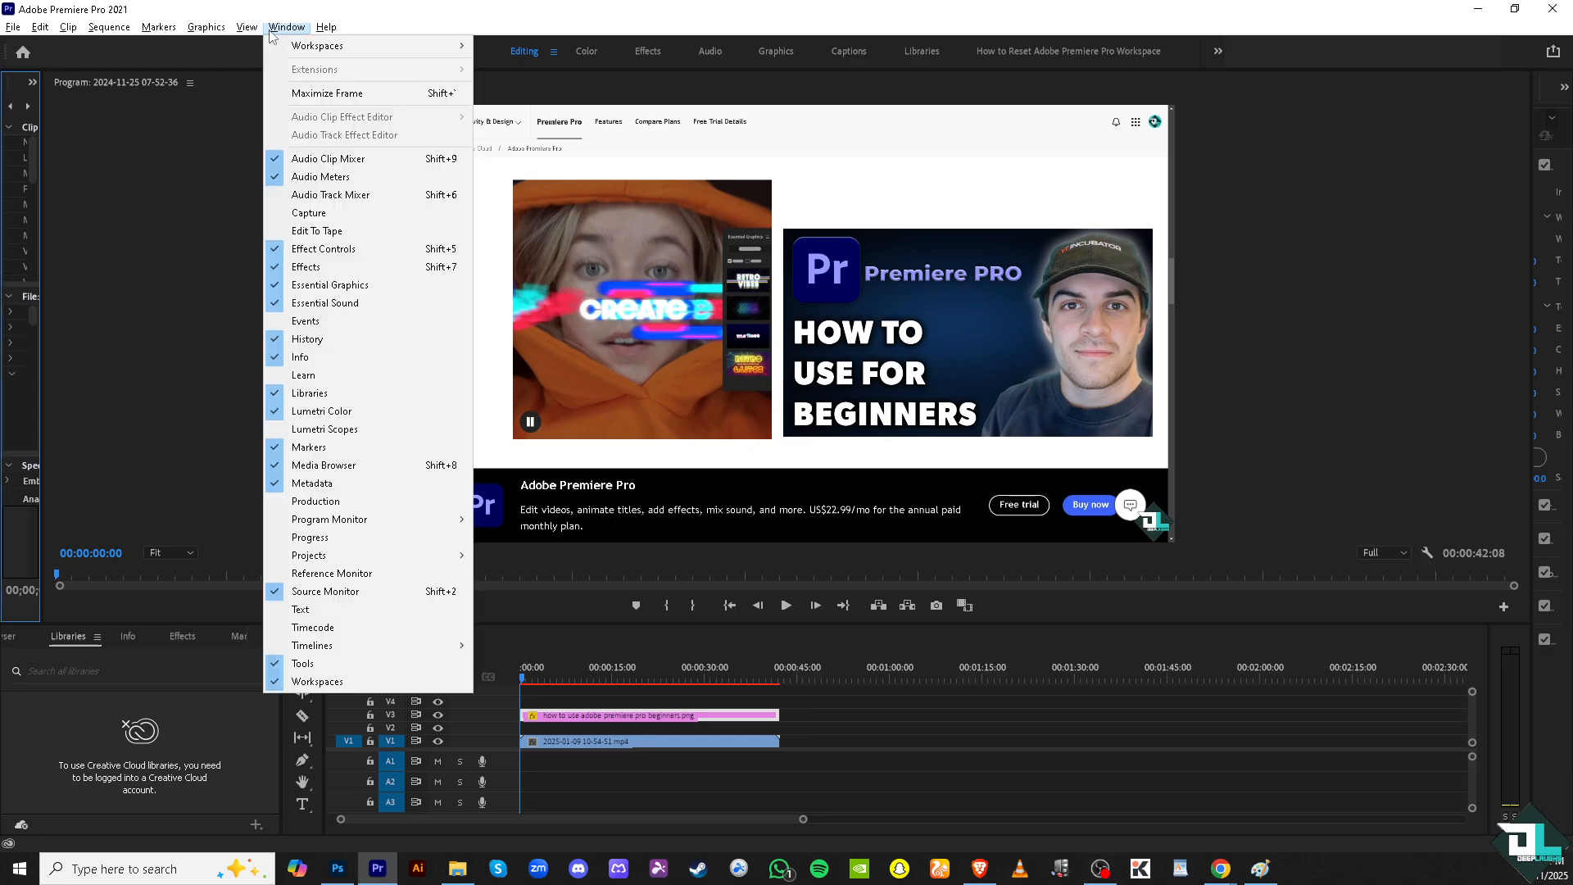
pyautogui.moveTo(217, 33)
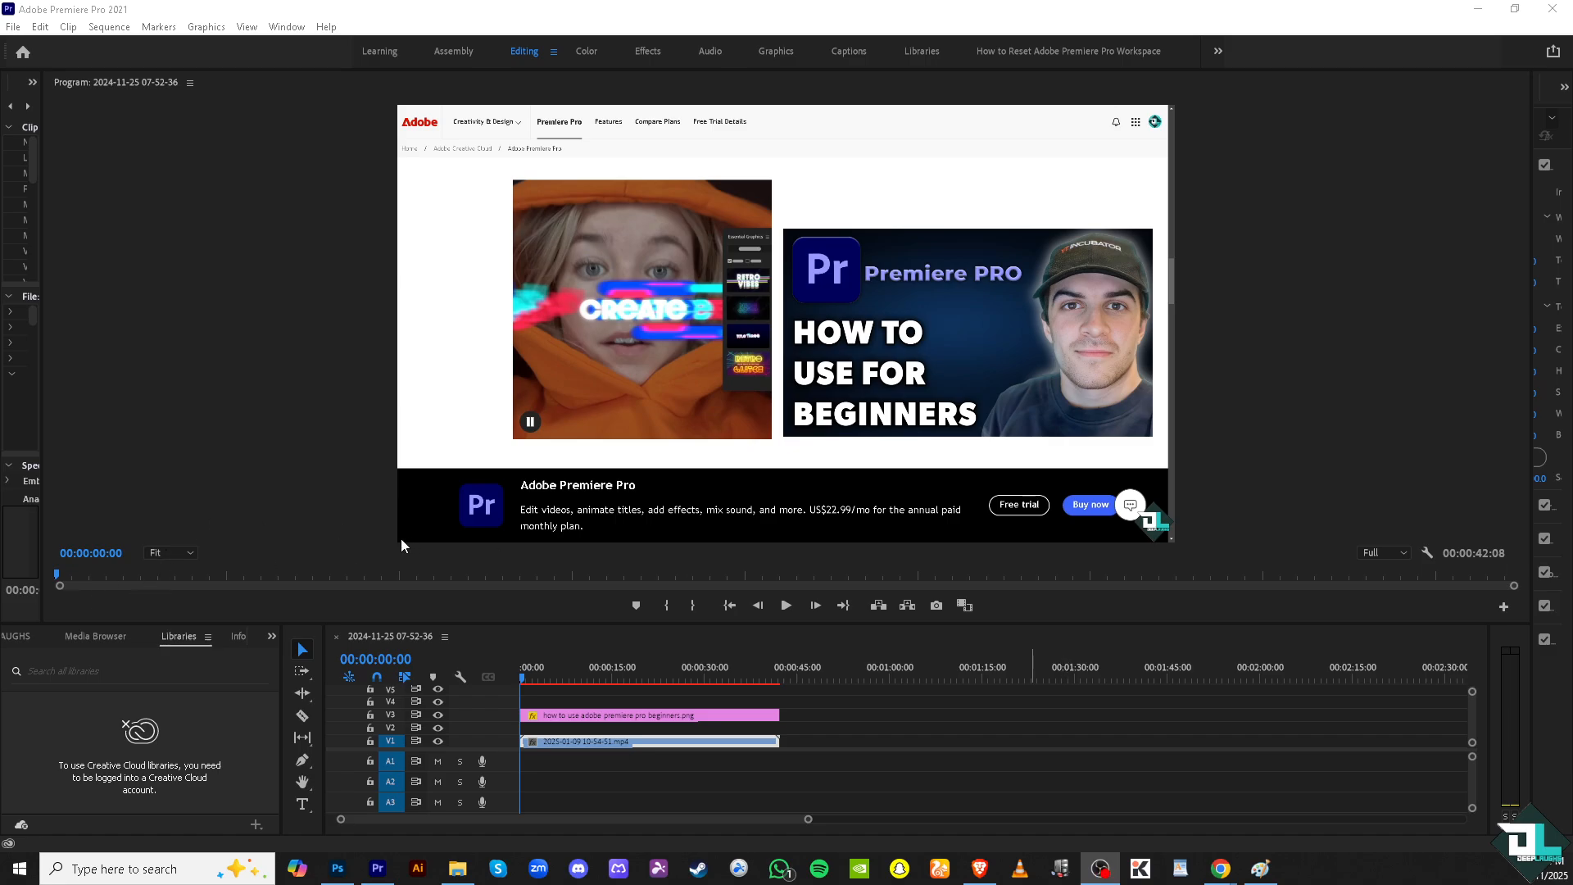
pyautogui.moveTo(324, 637); pyautogui.dragTo(421, 637)
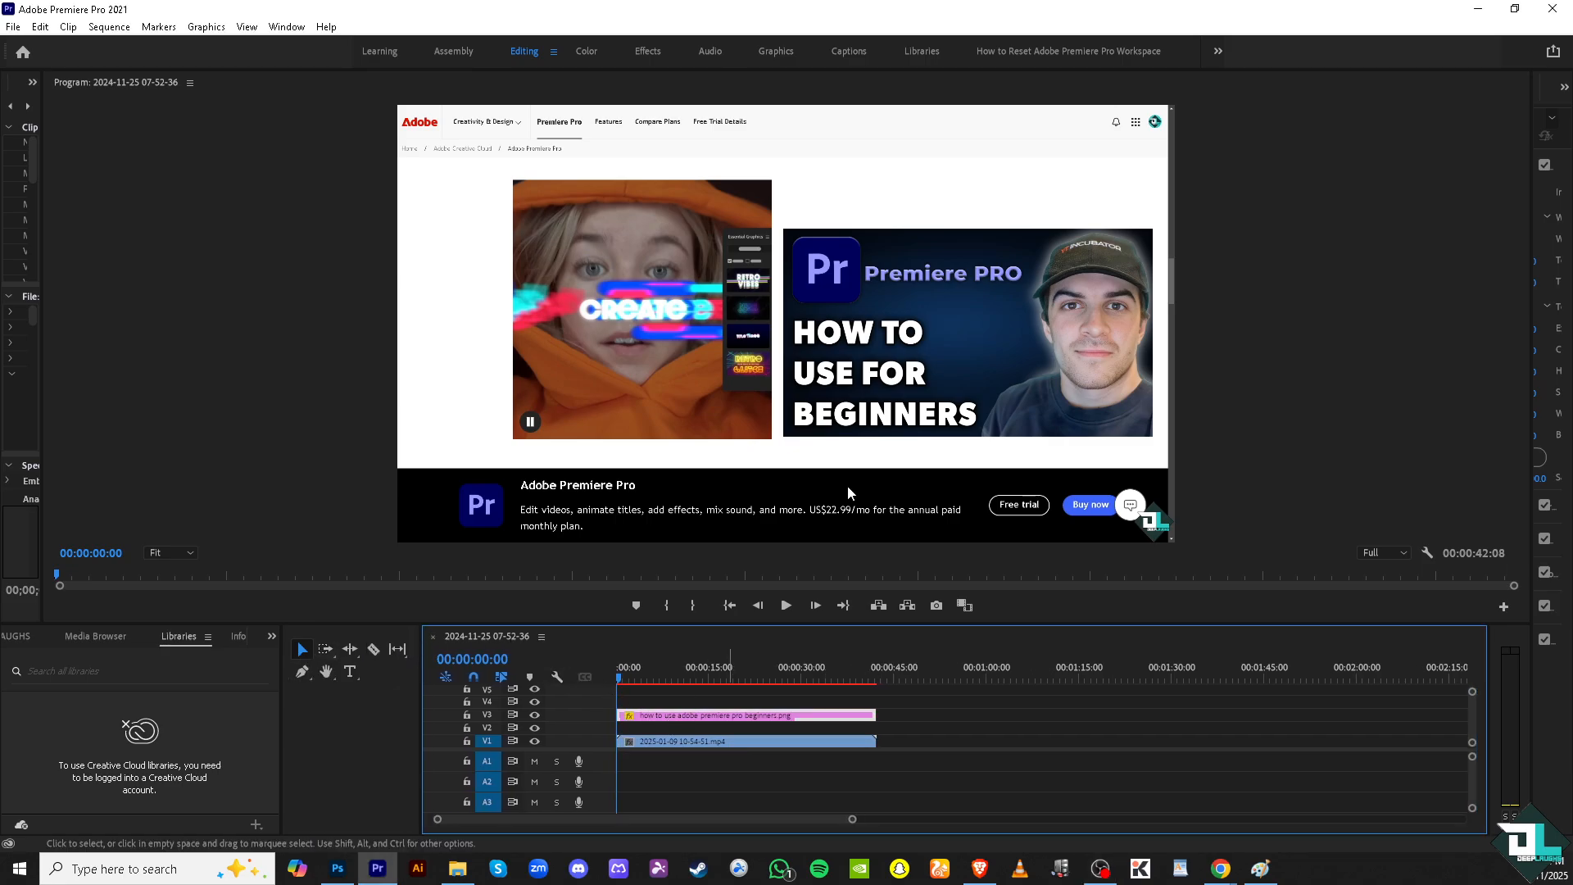
# Enlarge the "How to use for beginners" overlay image slightly in the preview, and undo a trial rotation of it
pyautogui.click(923, 276)
pyautogui.click(923, 276)
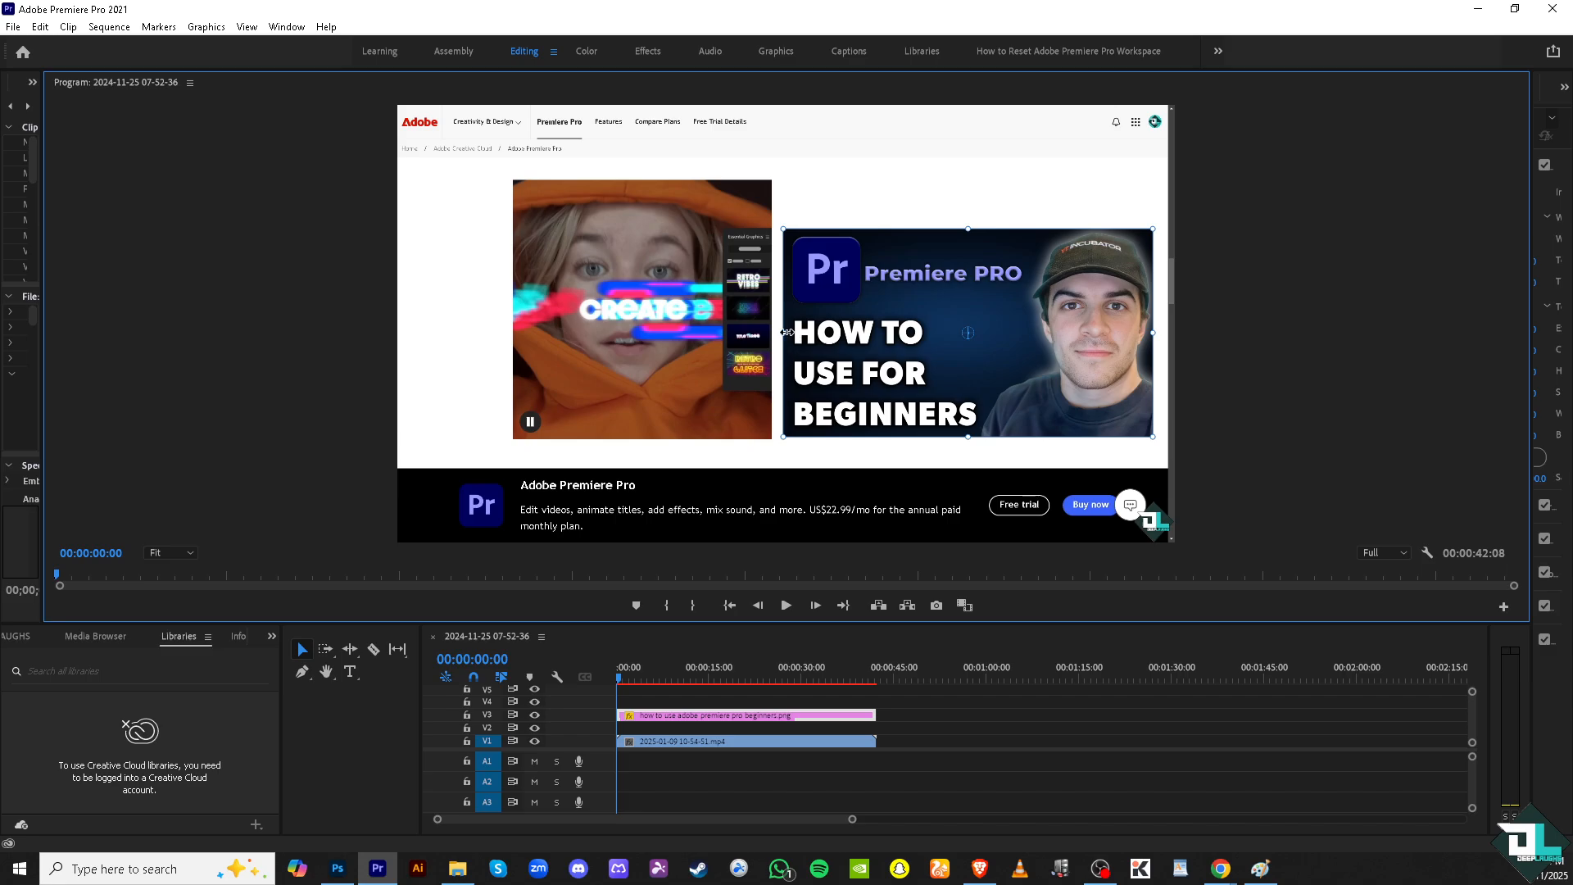
pyautogui.moveTo(786, 331)
pyautogui.mouseDown()
pyautogui.moveTo(720, 336)
pyautogui.moveTo(788, 341)
pyautogui.mouseUp()
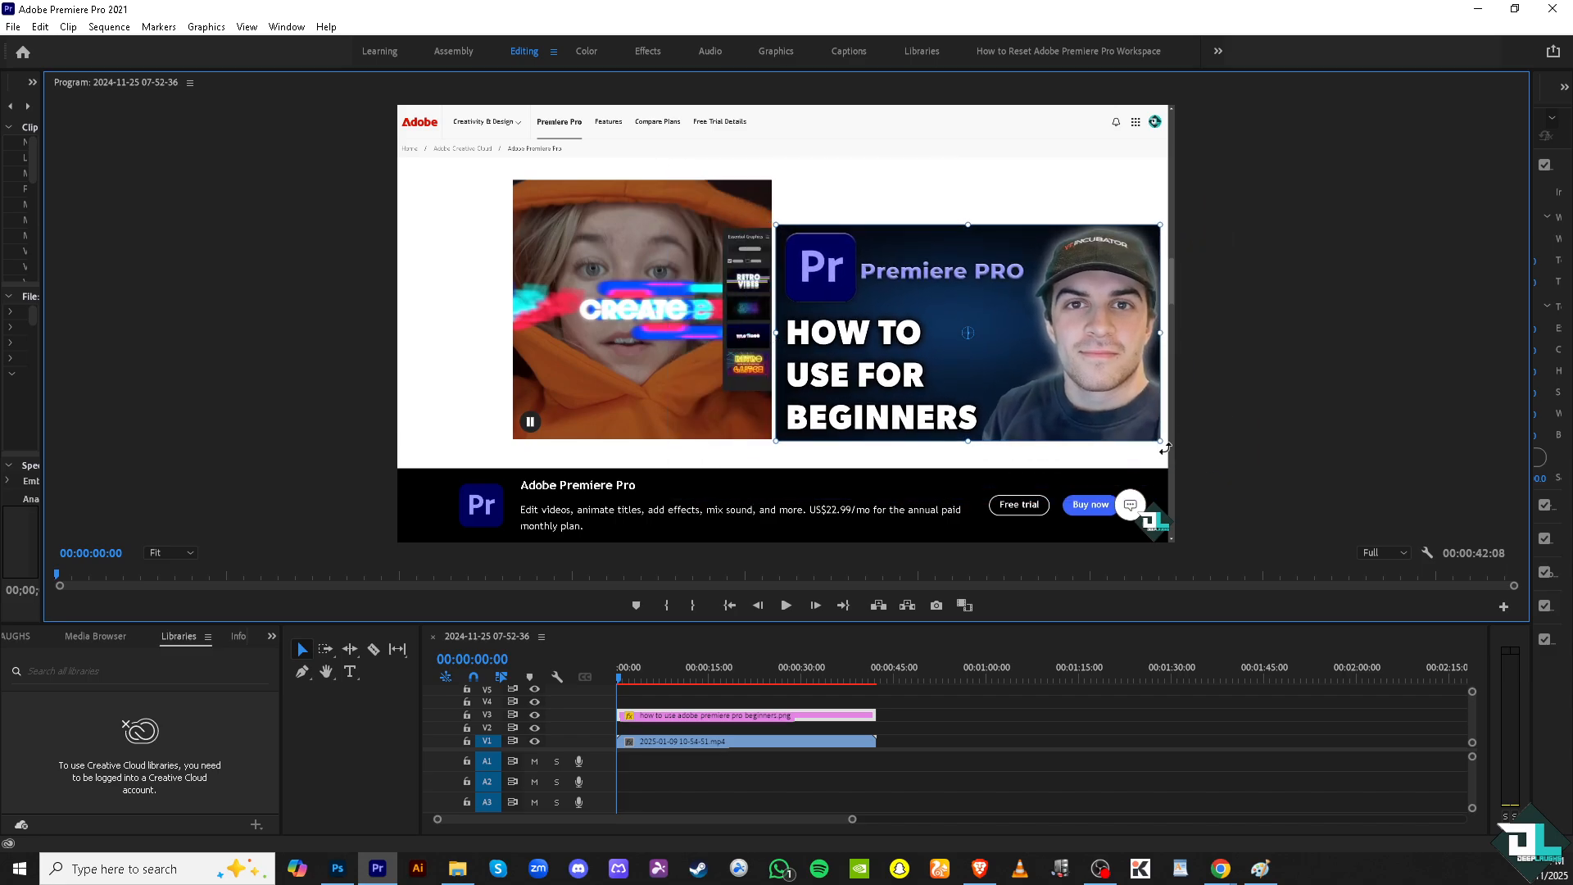
pyautogui.moveTo(1164, 448)
pyautogui.mouseDown()
pyautogui.moveTo(1122, 504)
pyautogui.moveTo(1170, 442)
pyautogui.mouseUp()
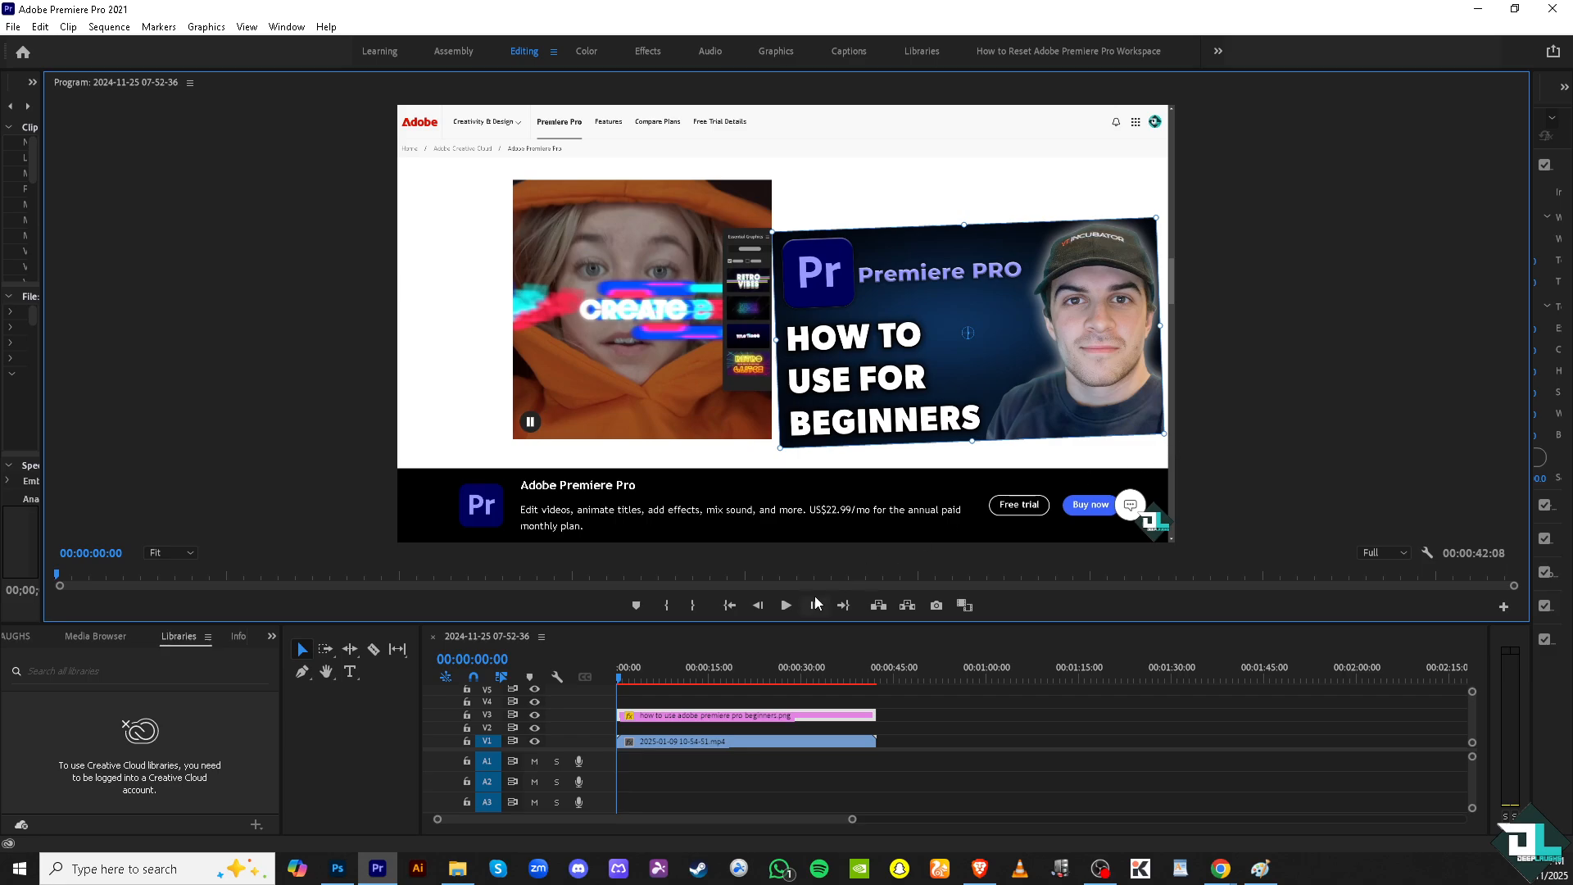
pyautogui.hotkey('ctrl', 'z')
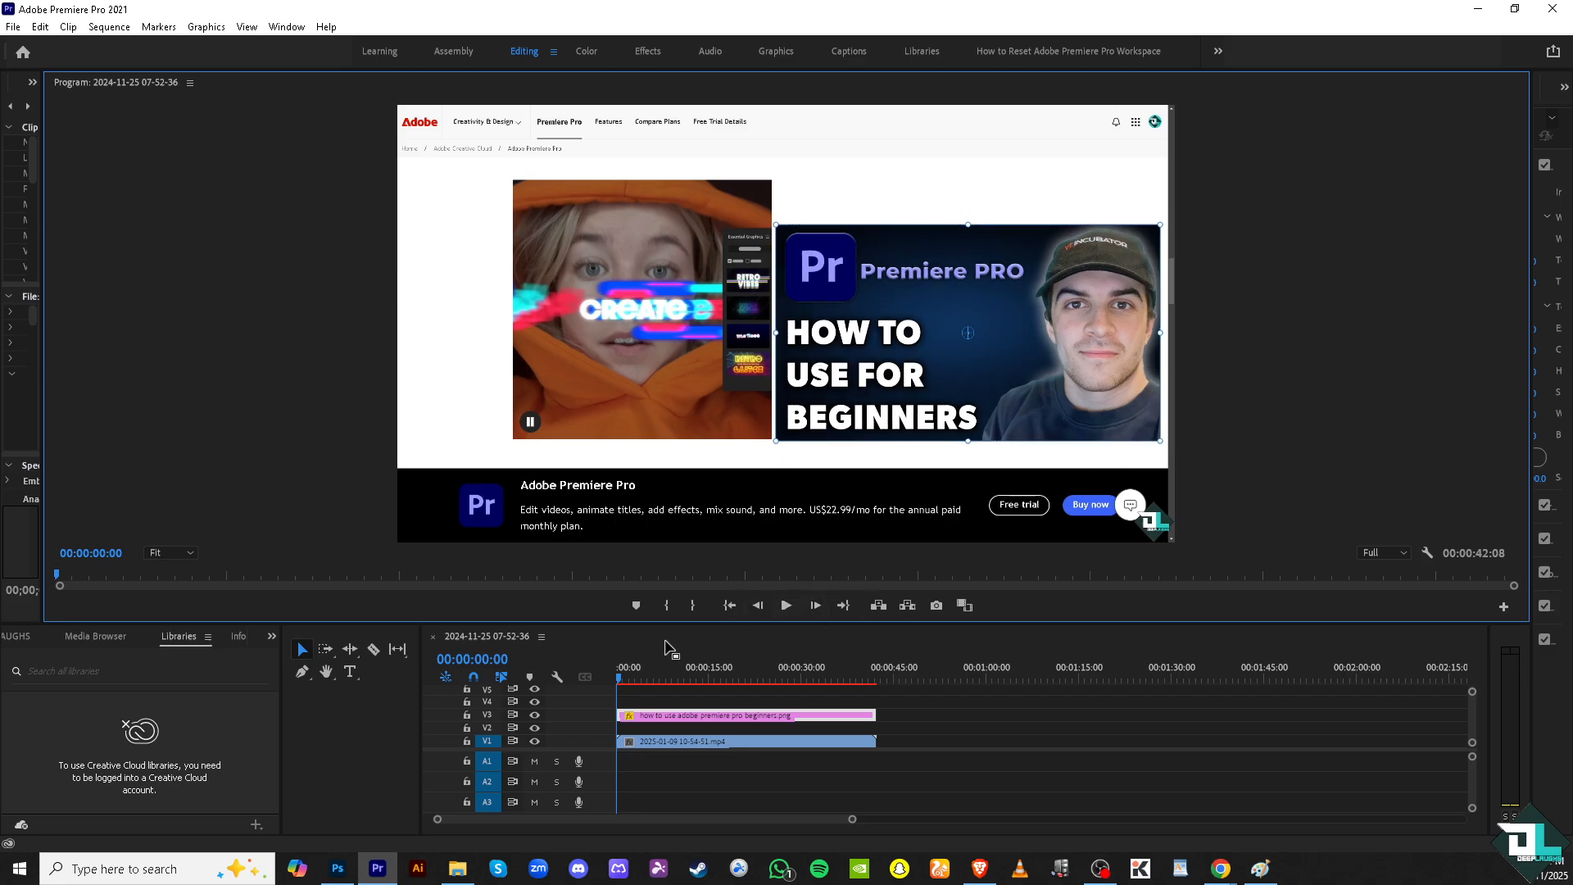
# Split the image clip on V3 and the video clip on V1 at about 8 seconds
pyautogui.click(376, 653)
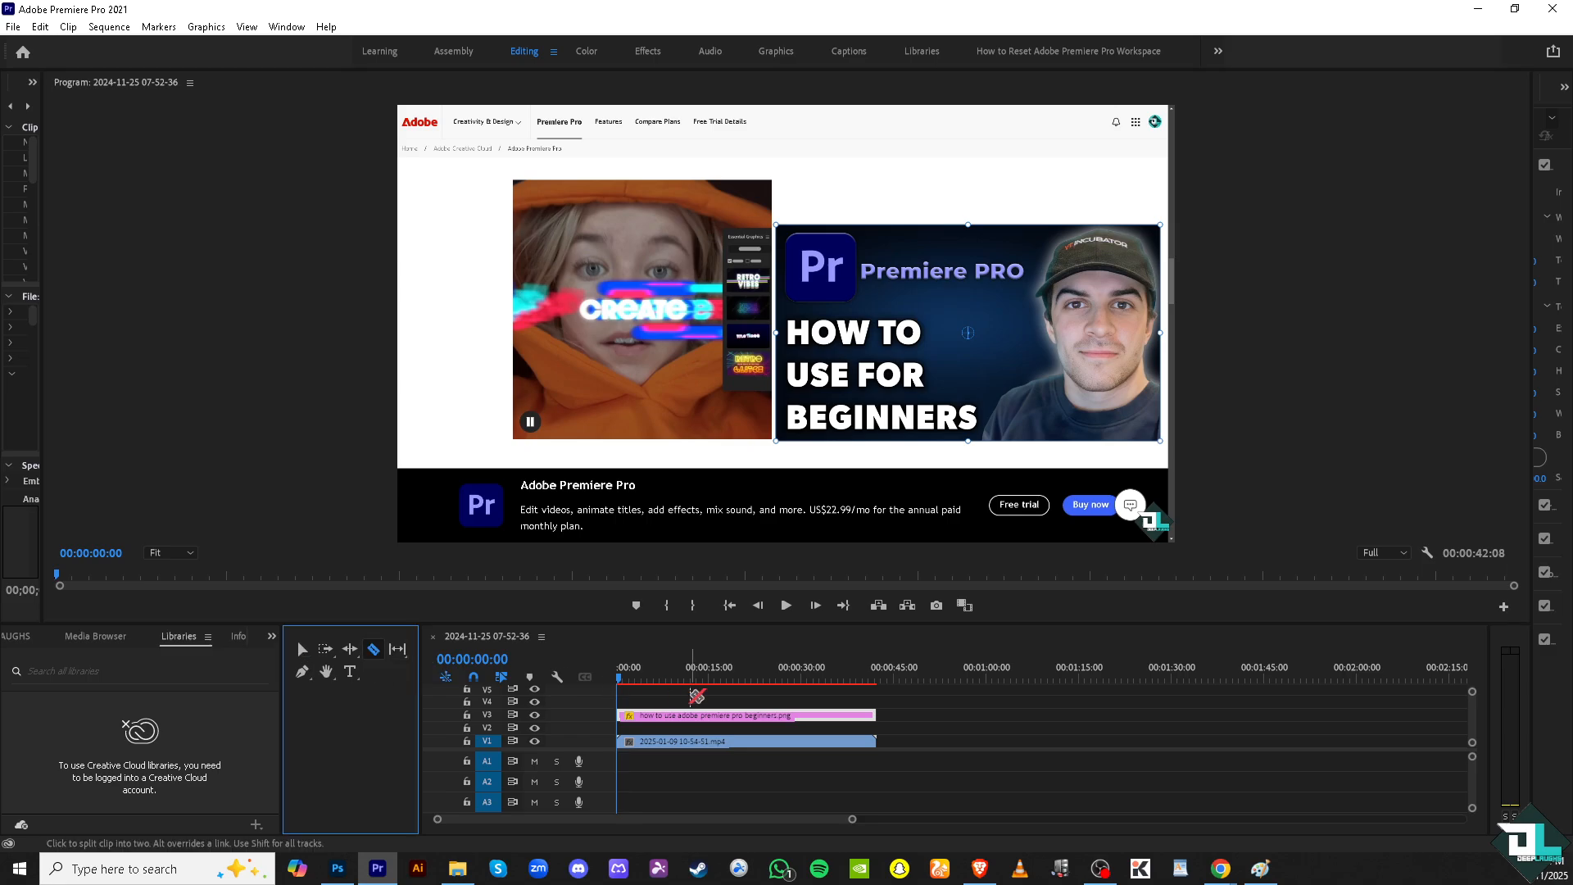
pyautogui.click(666, 715)
pyautogui.click(667, 741)
# Delete the opening segments before the 8-second cut from tracks V3 and V1
pyautogui.press('v')
pyautogui.click(647, 715)
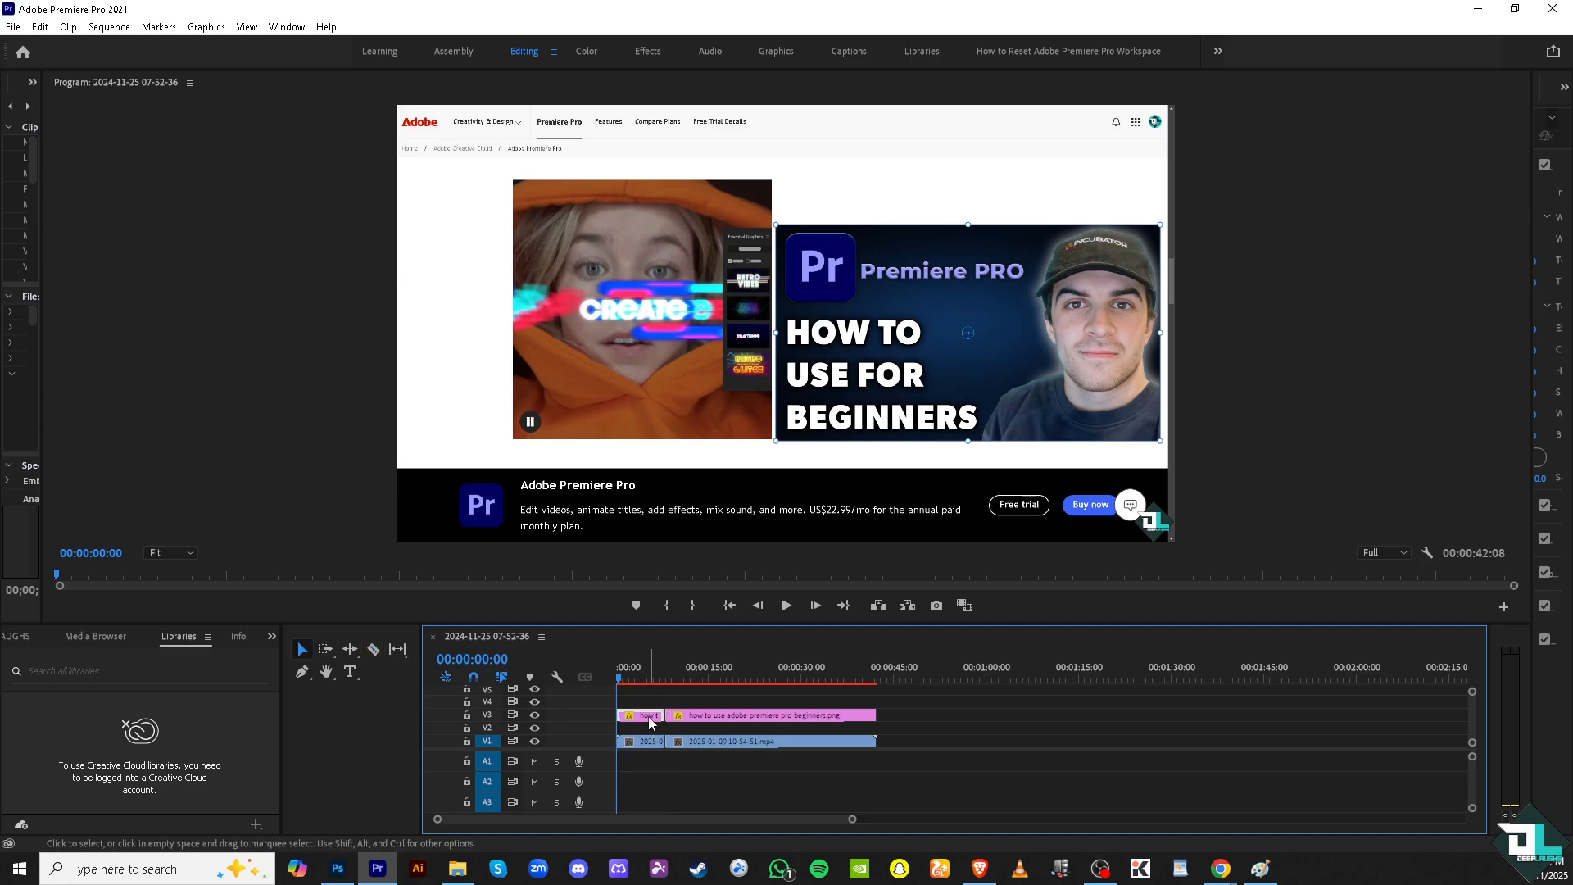
pyautogui.press('Delete')
pyautogui.click(644, 741)
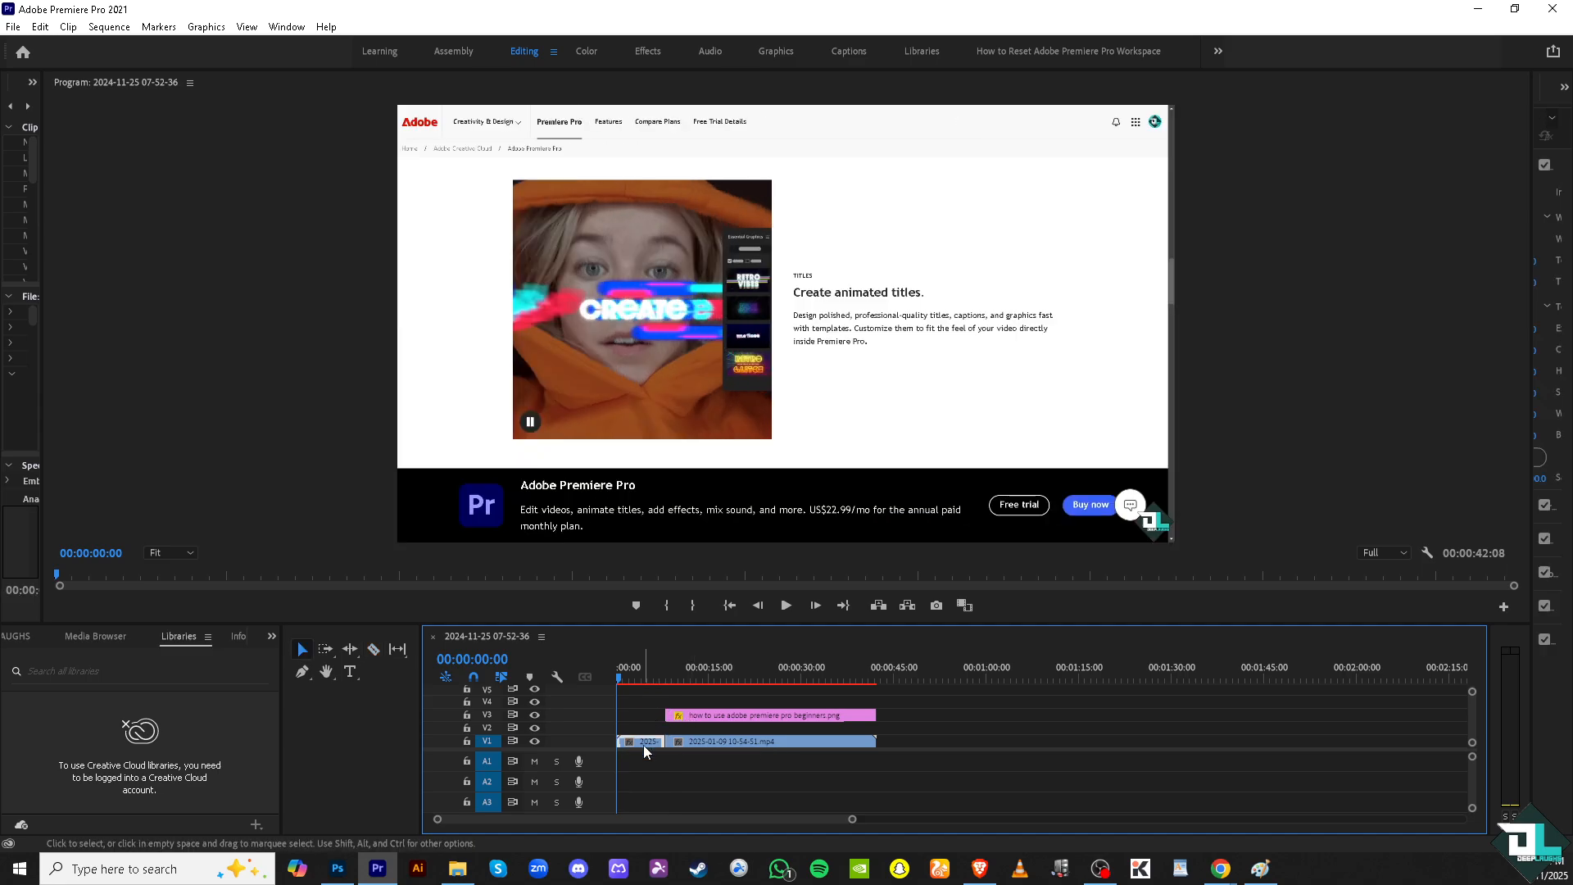
pyautogui.press('Delete')
# Split the remaining V3 image clip at five points between about 14 and 34 seconds
pyautogui.click(690, 717)
pyautogui.press('c')
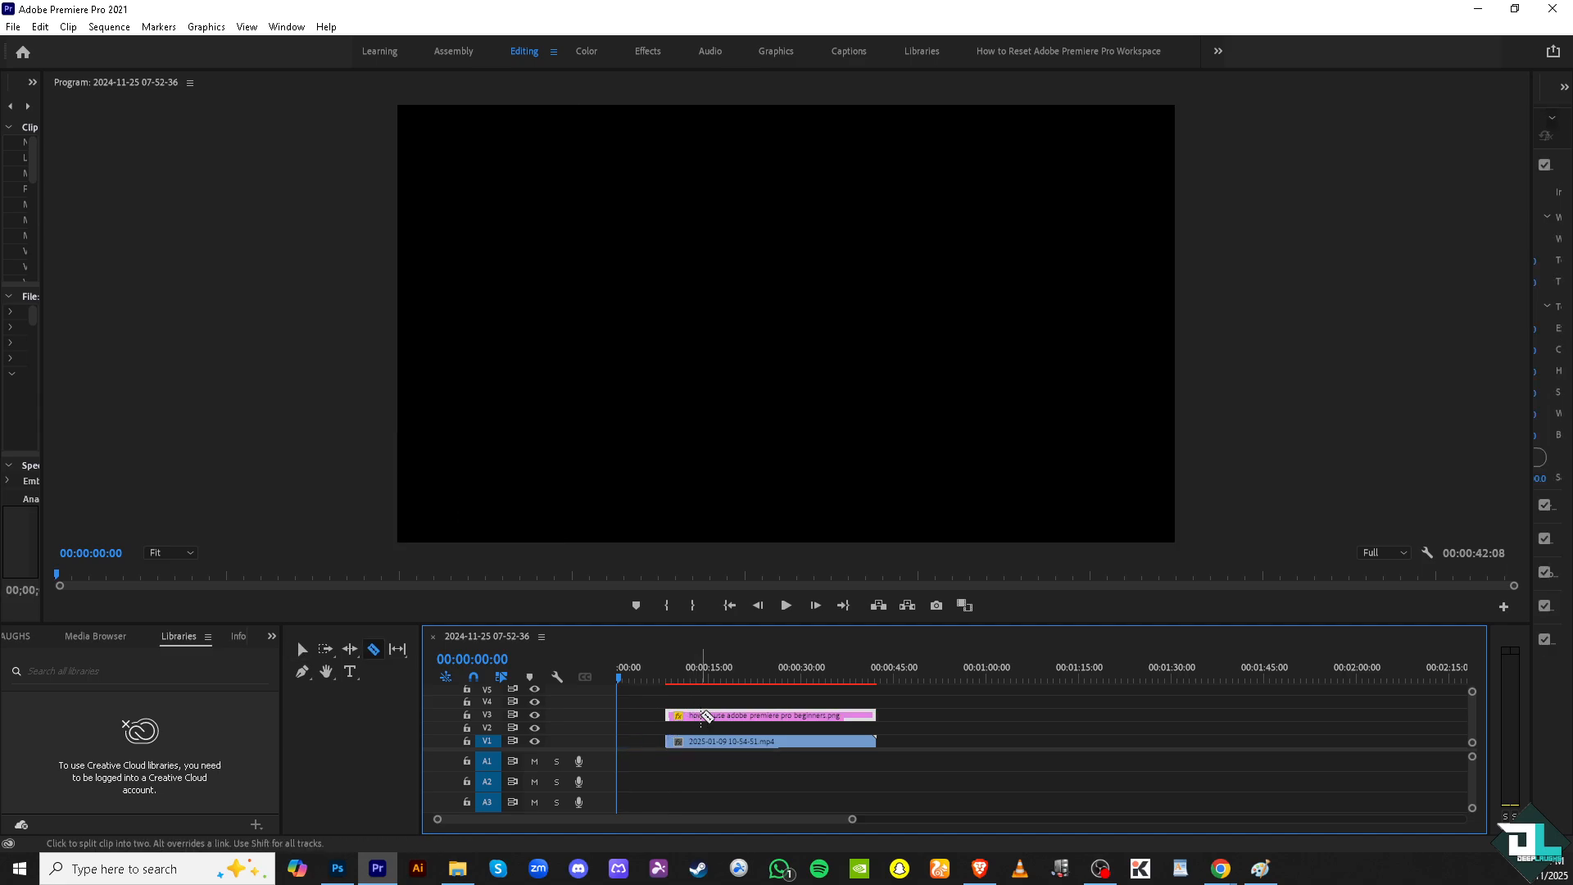
pyautogui.click(702, 716)
pyautogui.click(733, 715)
pyautogui.click(768, 715)
pyautogui.click(798, 715)
pyautogui.click(826, 715)
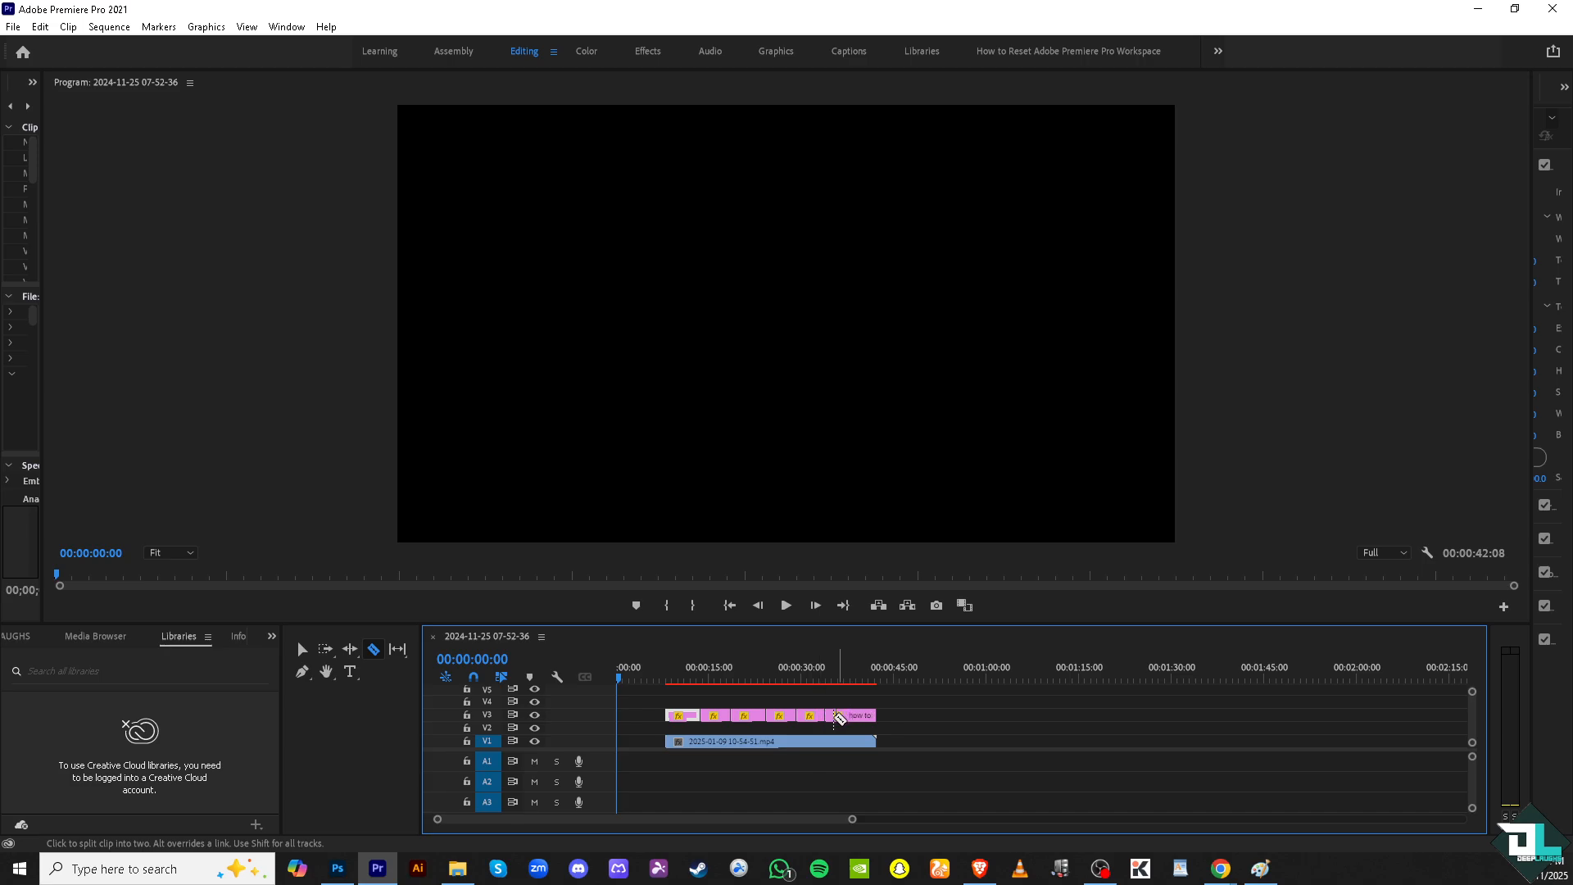
# Delete the first four pieces of the split image clip on V3
pyautogui.press('v')
pyautogui.click(712, 716)
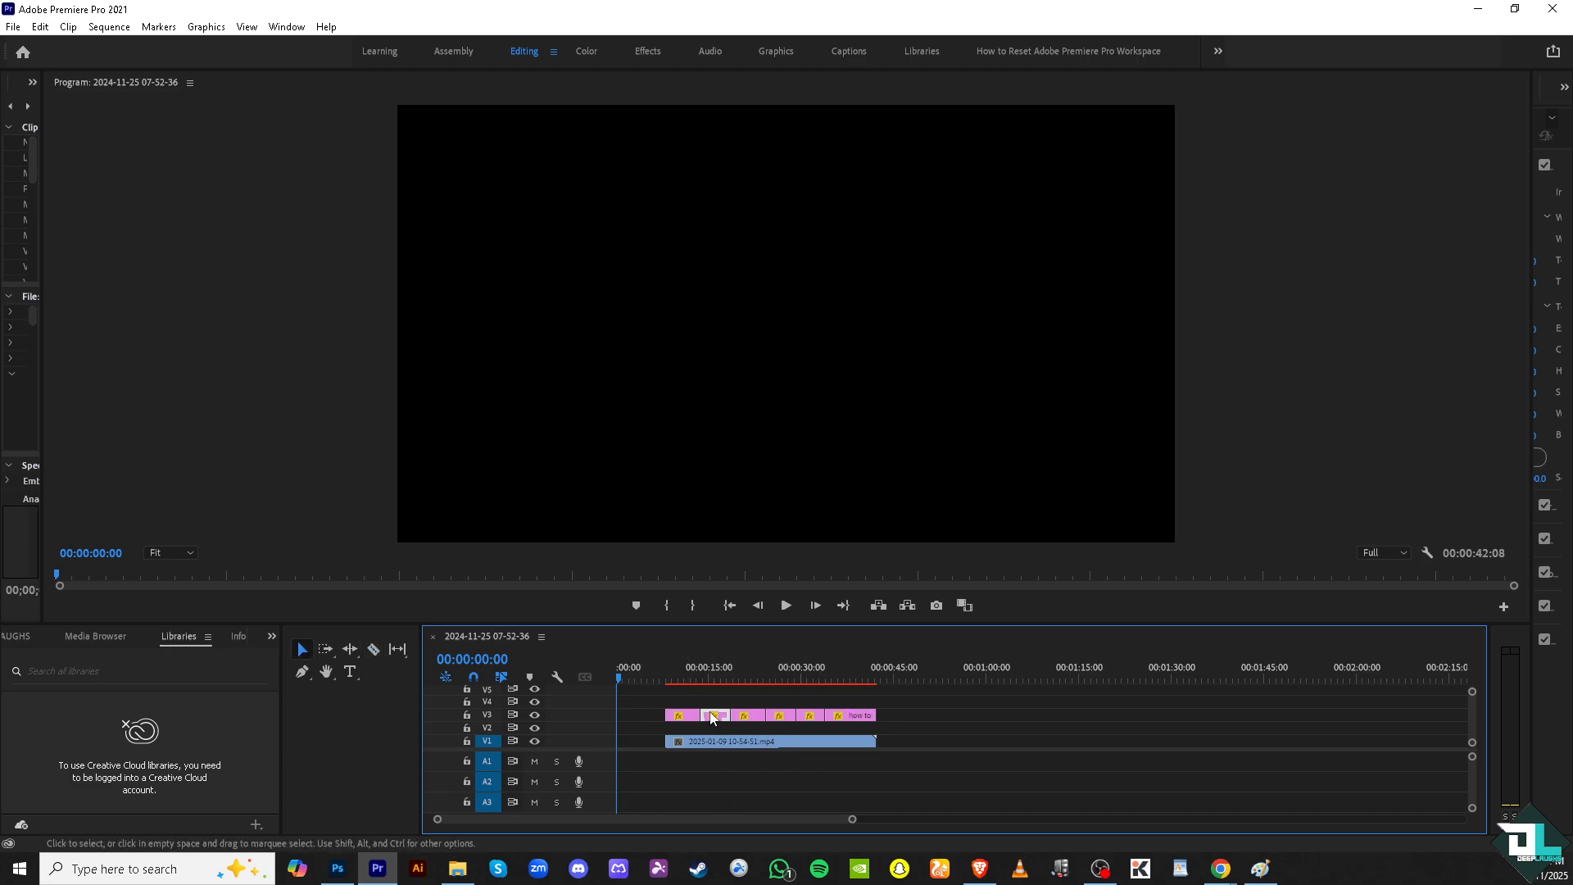
pyautogui.press('Delete')
pyautogui.click(686, 715)
pyautogui.press('Delete')
pyautogui.click(751, 716)
pyautogui.press('Delete')
pyautogui.click(774, 715)
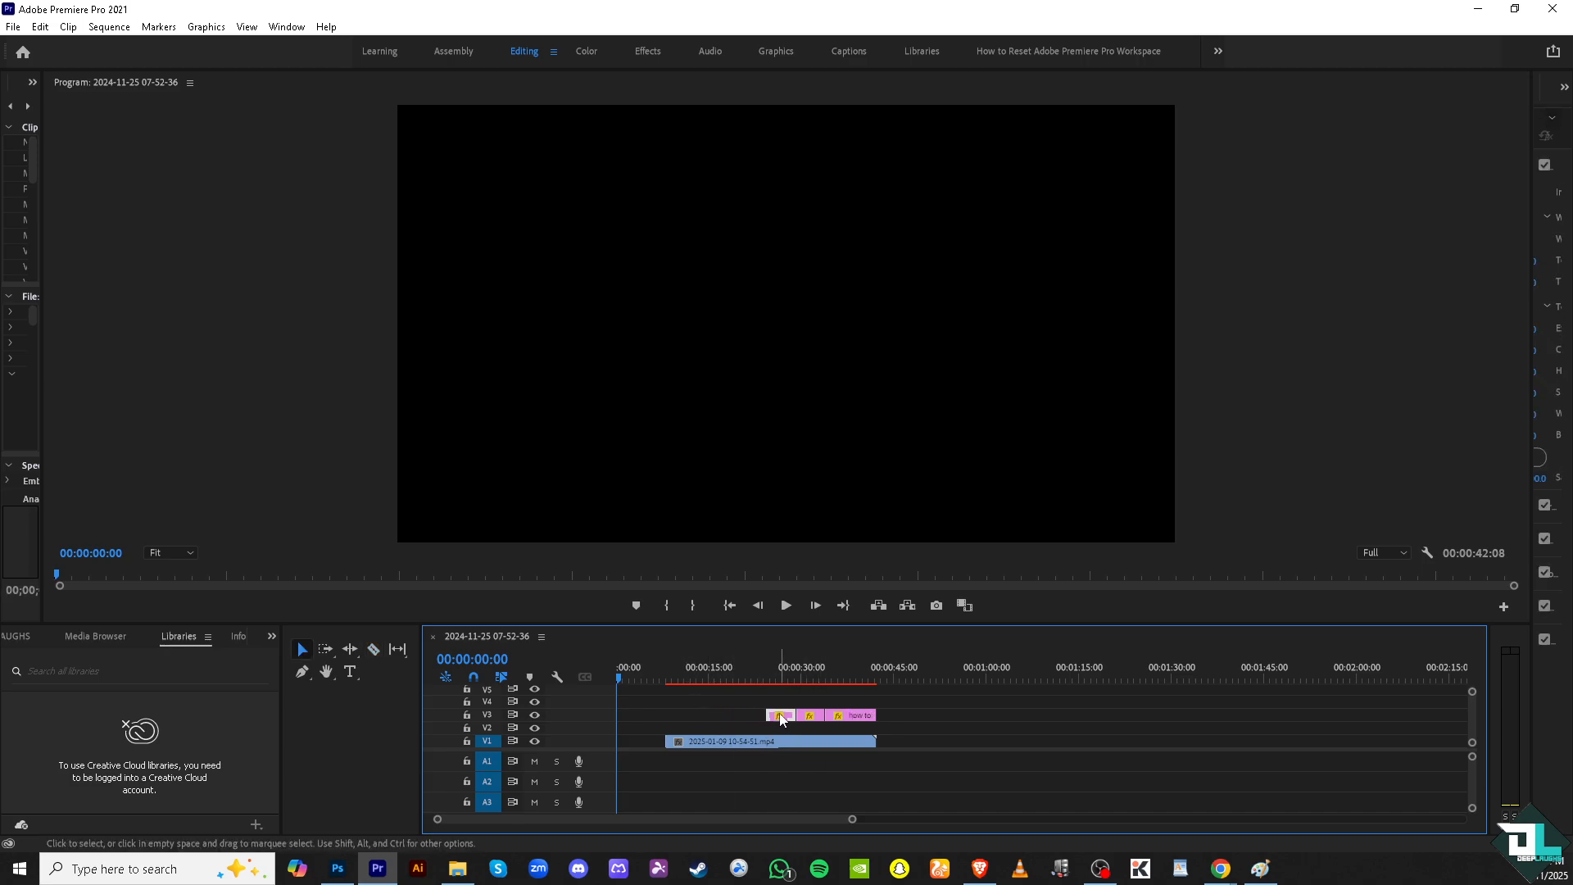
pyautogui.press('Delete')
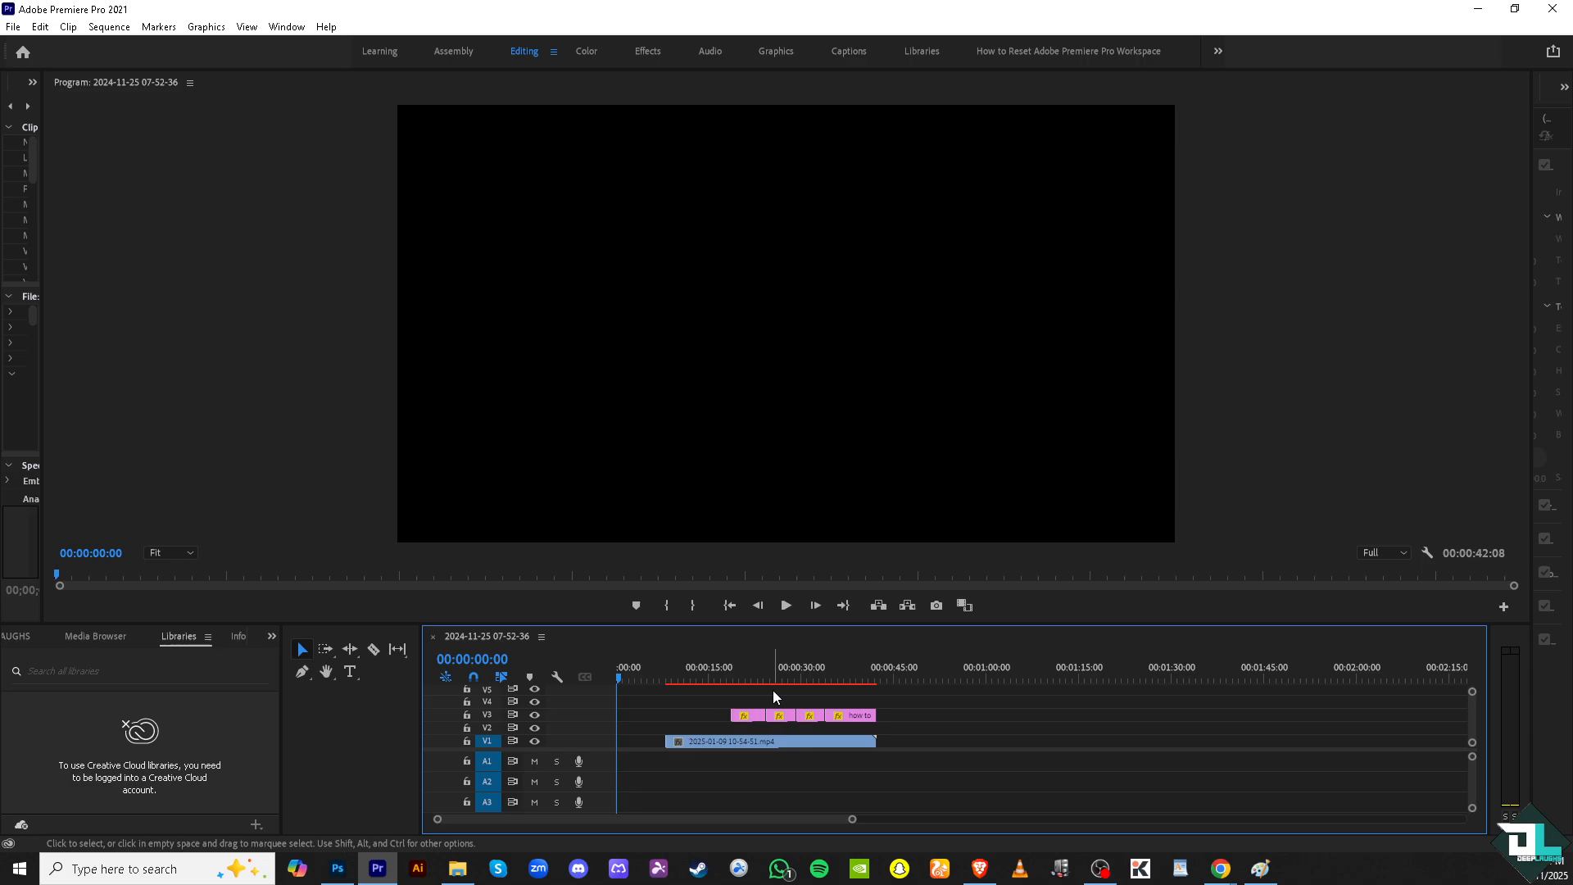
# Undo the deletions and the extra cuts until the opening segments on V3 and V1 are restored
pyautogui.hotkey('ctrl', 'z')
pyautogui.hotkey('ctrl', 'z')
pyautogui.hotkey('ctrl', 'z')
pyautogui.hotkey('ctrl', 'z')
pyautogui.click(40, 26)
pyautogui.click(62, 55)
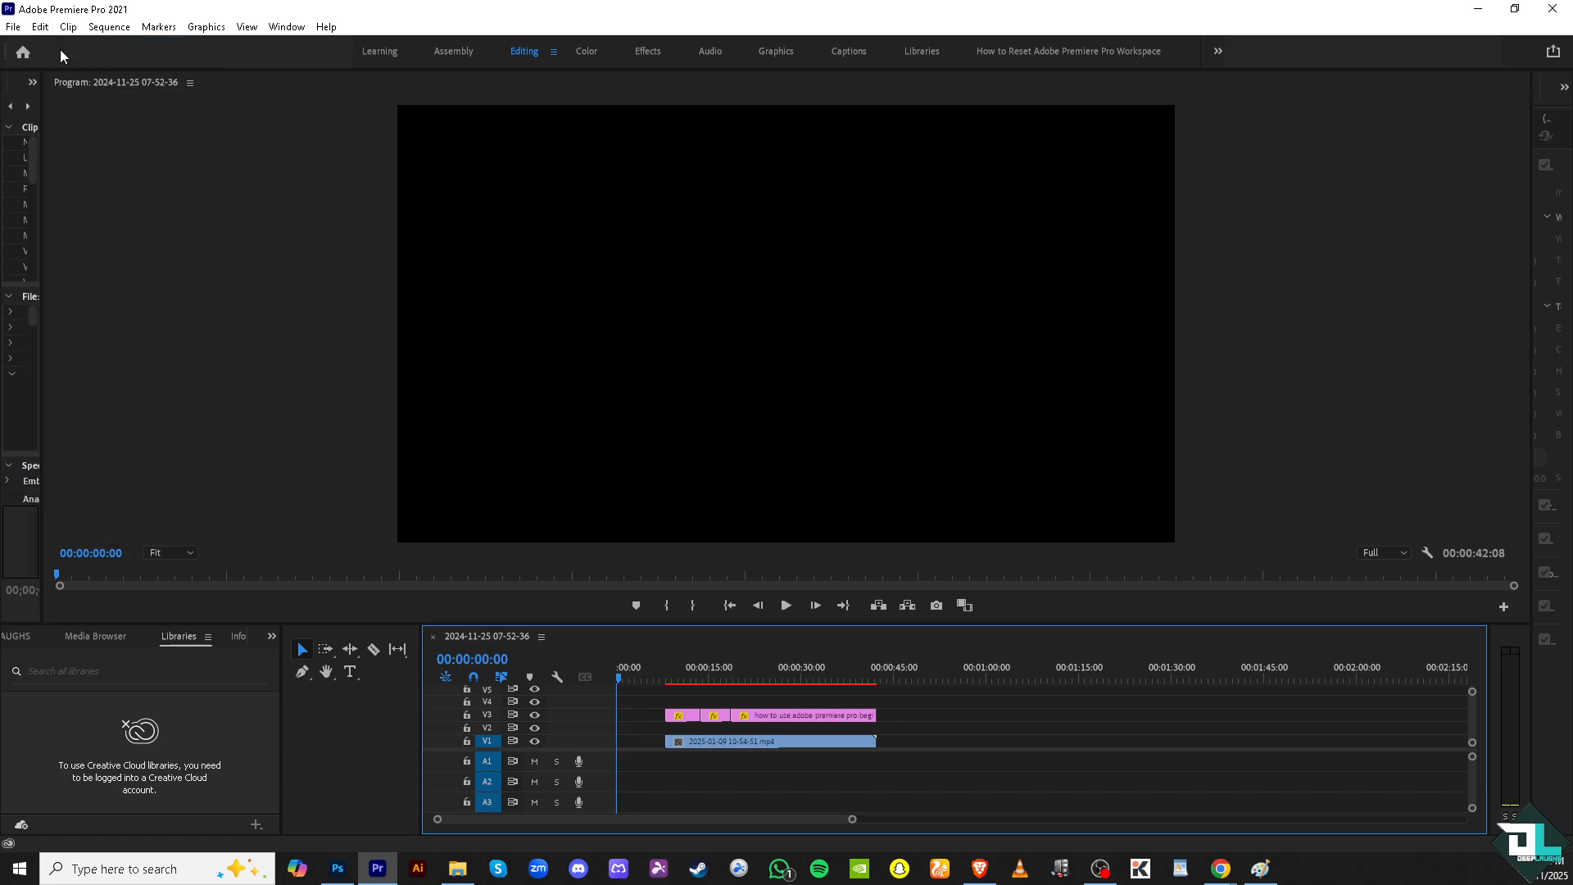
pyautogui.click(40, 26)
pyautogui.click(51, 43)
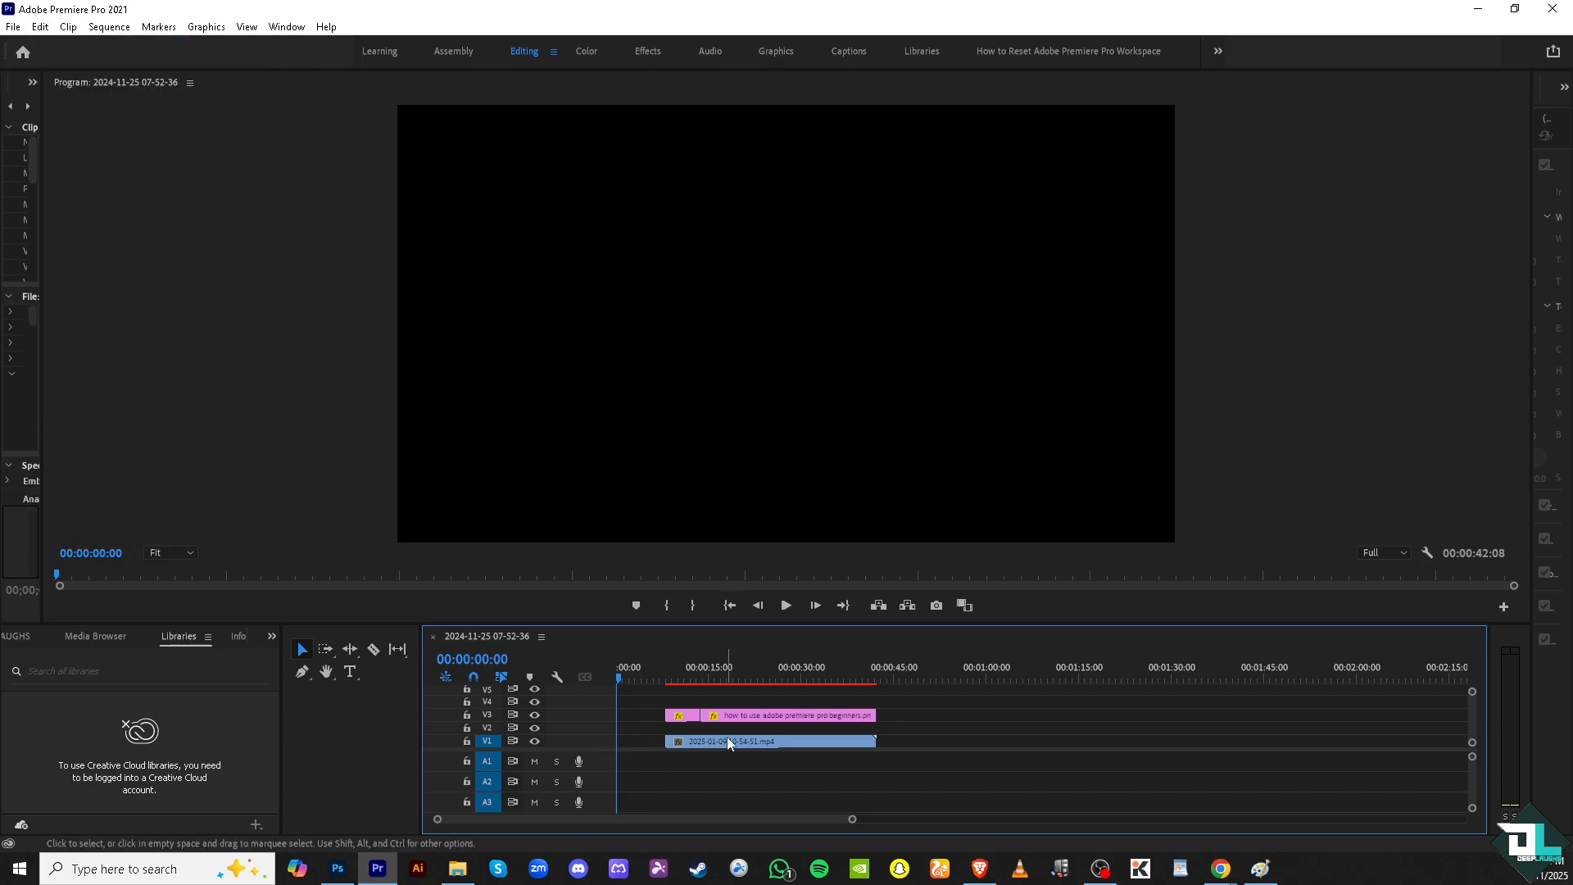
pyautogui.hotkey('ctrl', 'z')
pyautogui.hotkey('ctrl', 'z')
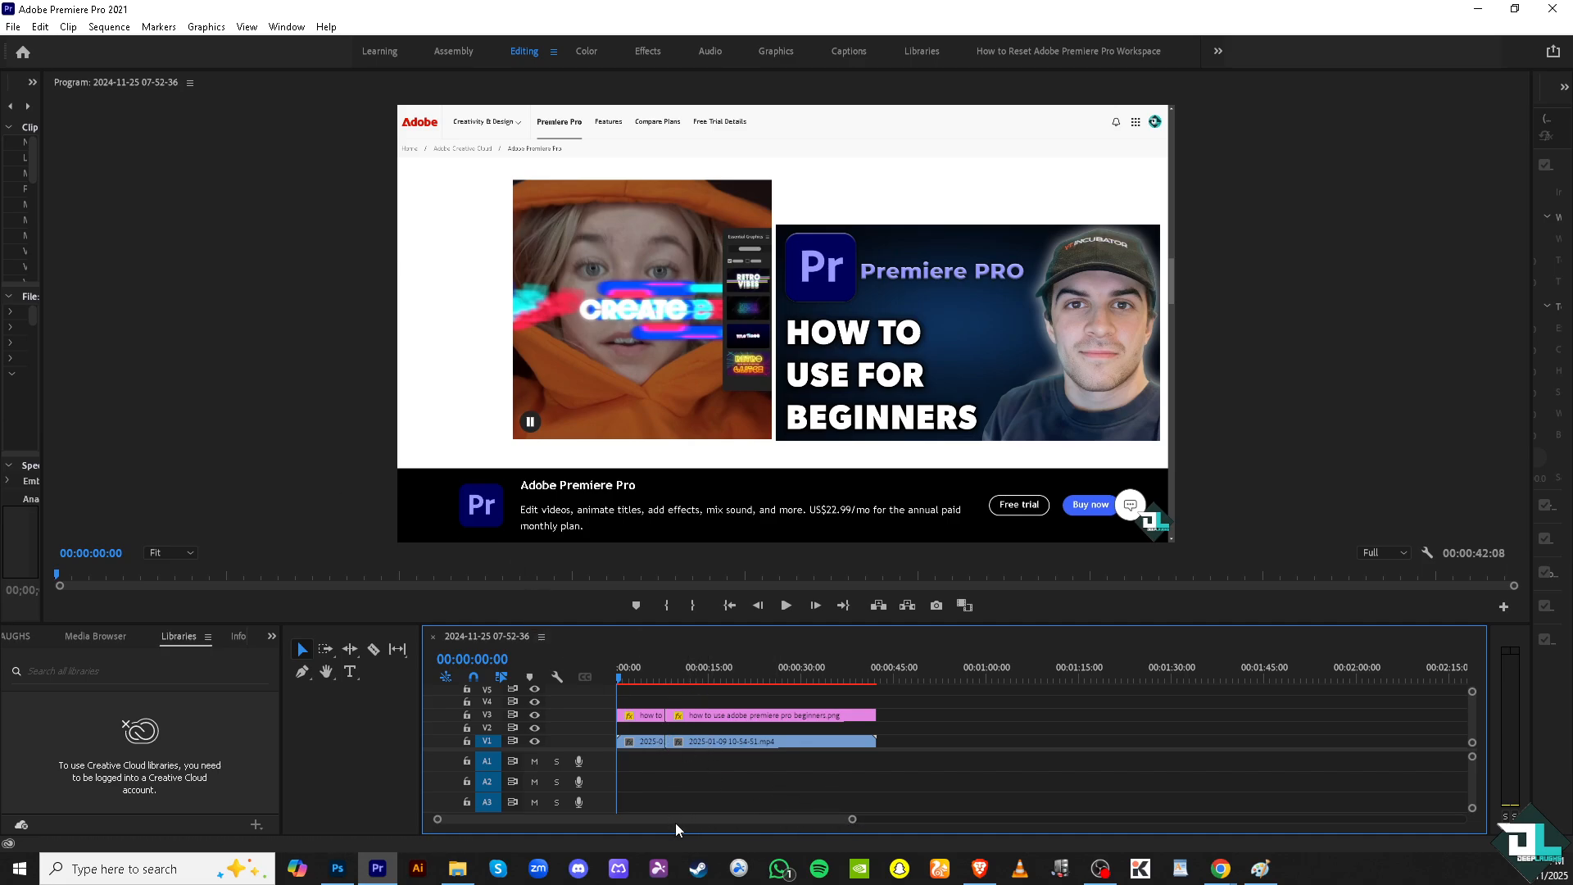
# Apply the default transition at the 8-second cut of the image clip on V3
pyautogui.moveTo(852, 819)
pyautogui.mouseDown()
pyautogui.moveTo(719, 819)
pyautogui.moveTo(860, 819)
pyautogui.mouseUp()
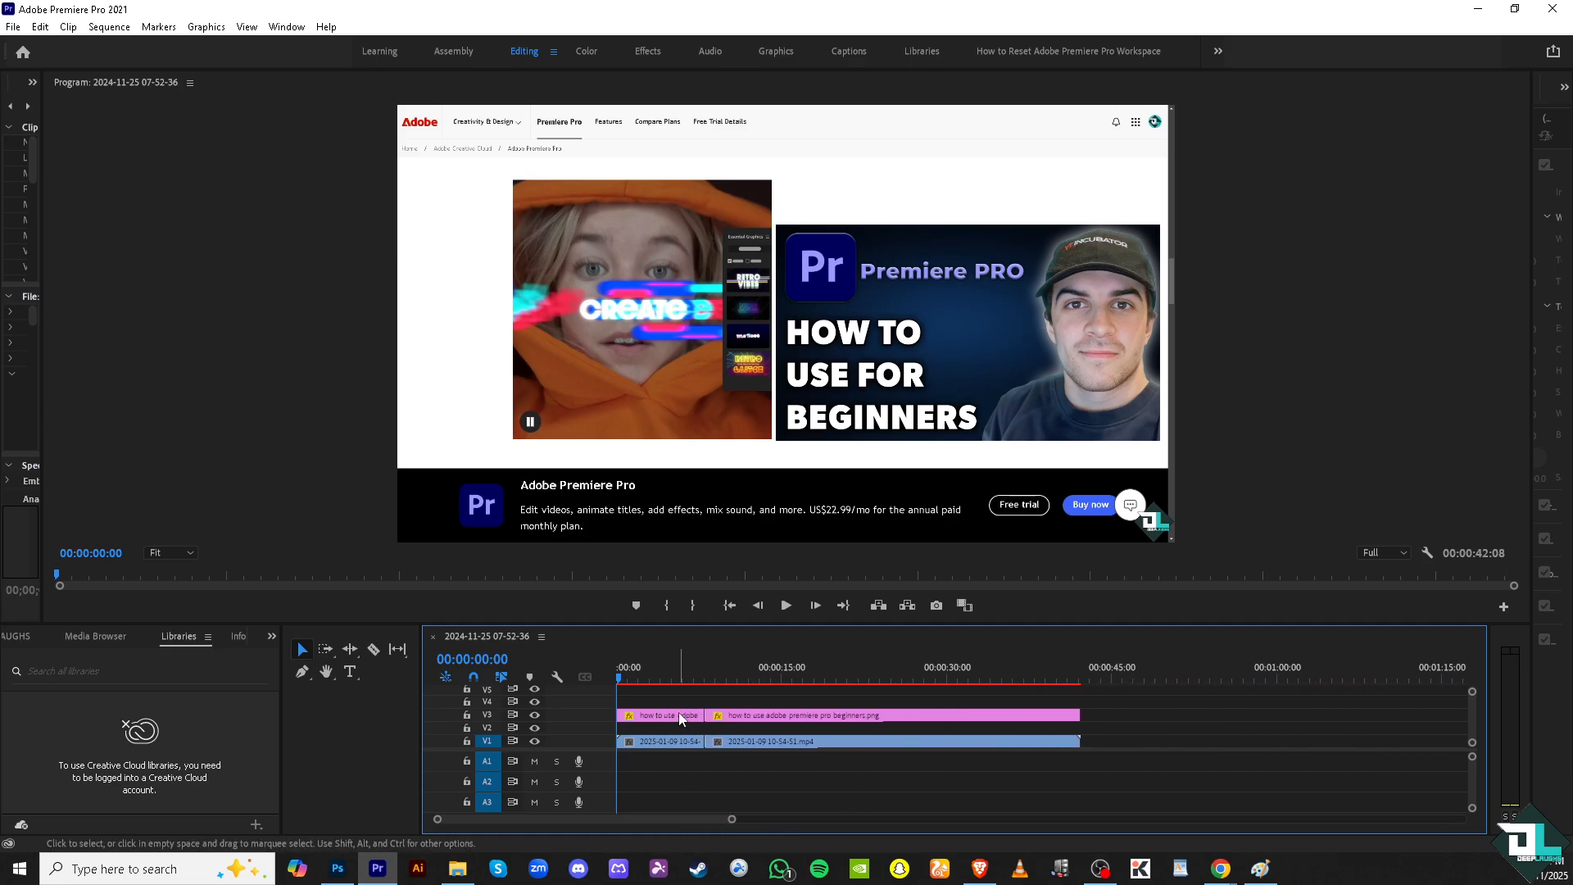
pyautogui.click(672, 742)
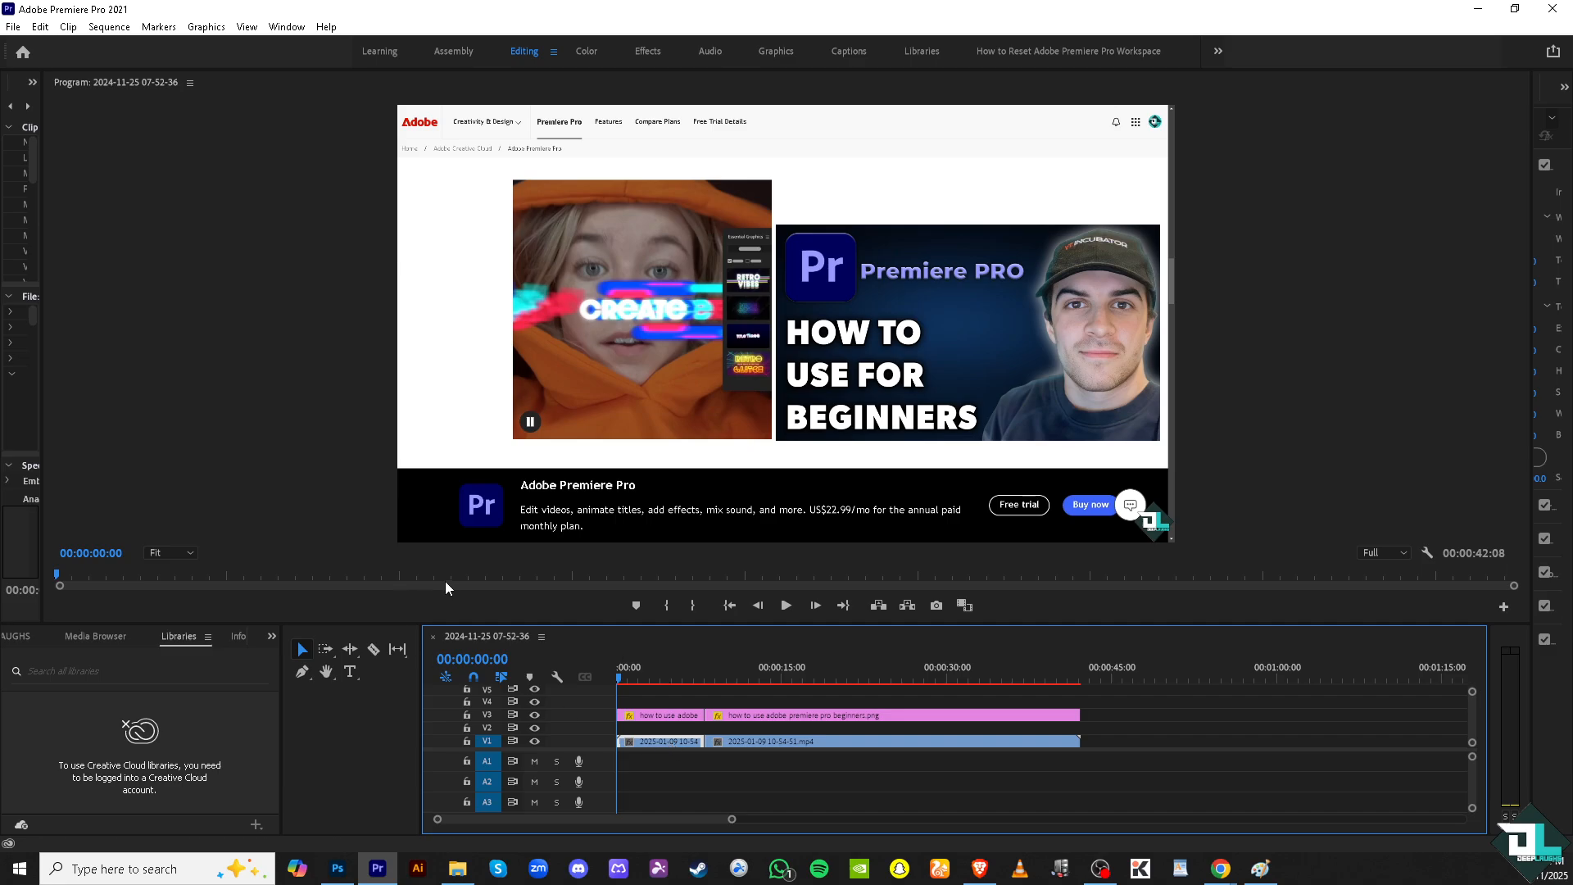
pyautogui.rightClick(706, 716)
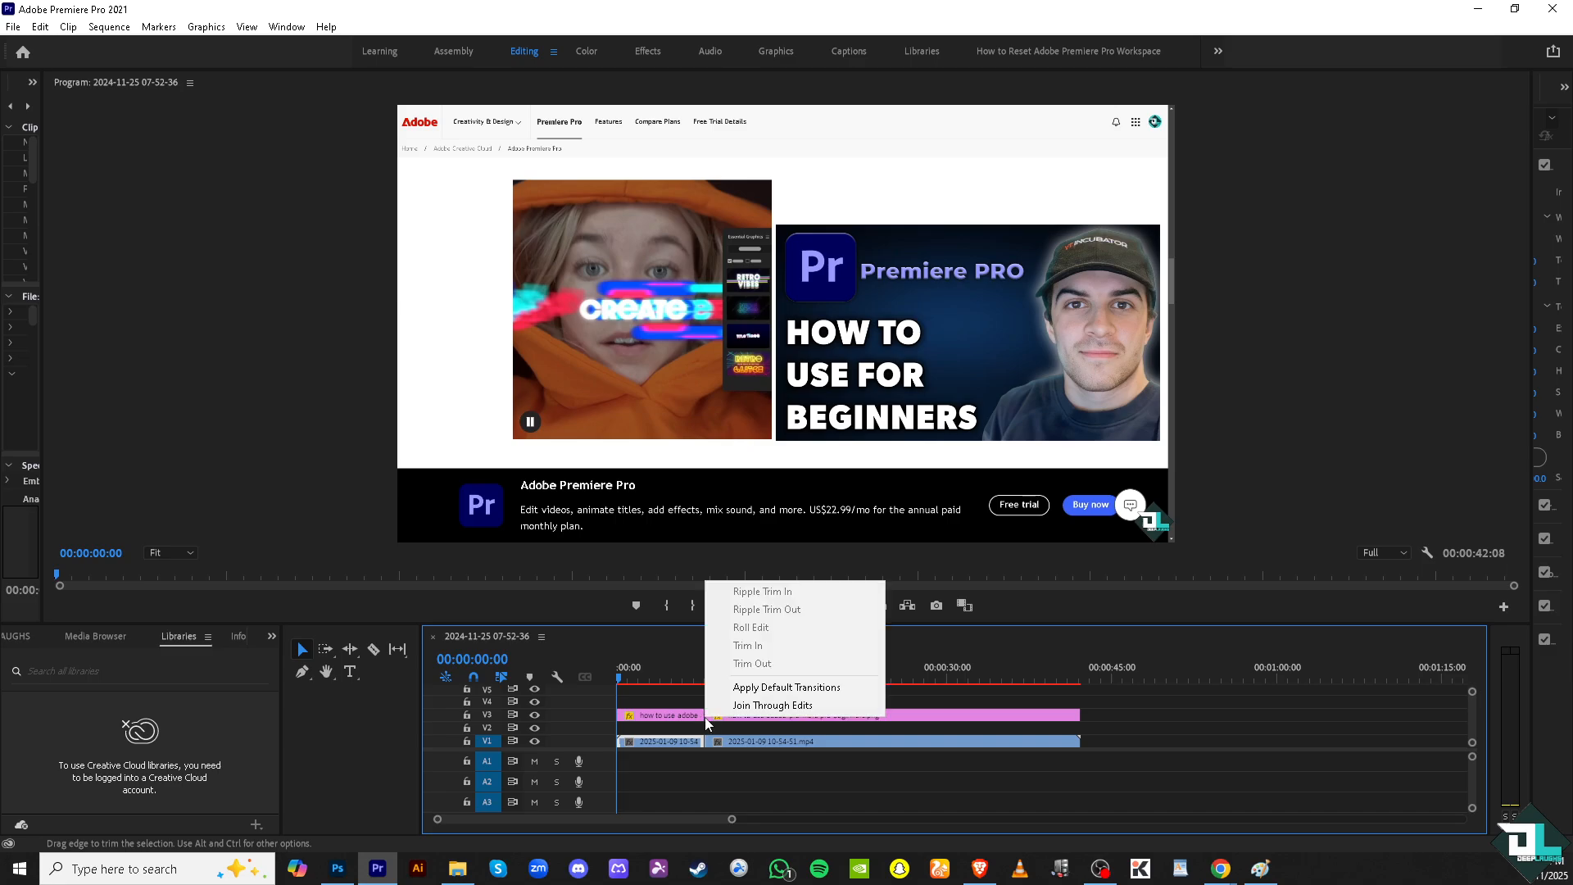
pyautogui.click(774, 687)
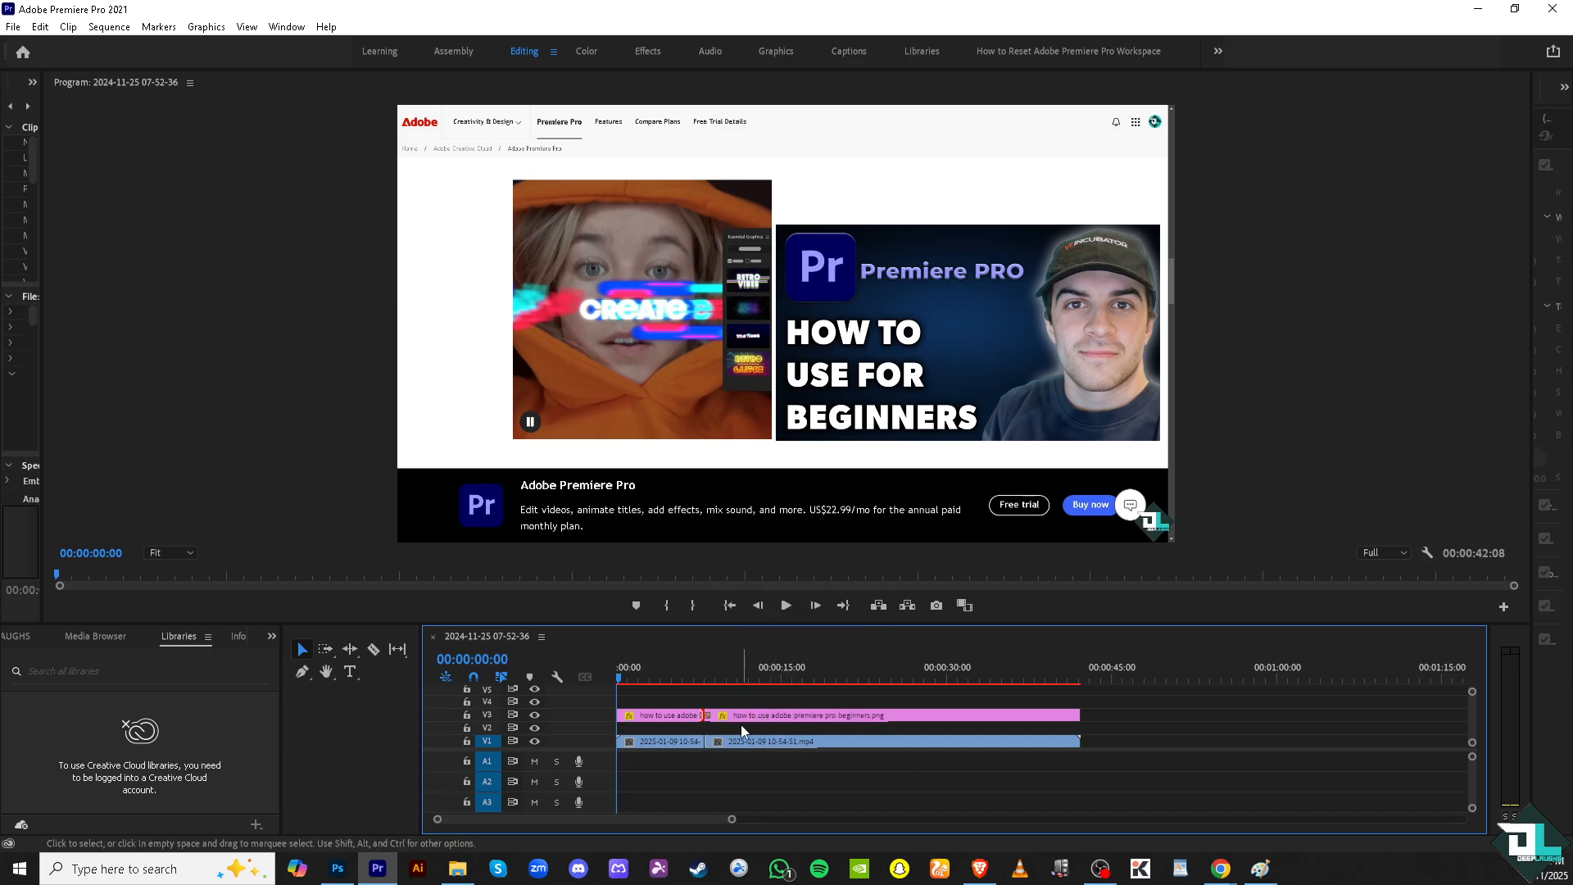
# Split both the V3 image clip and the V1 video clip at about 12 and 15 seconds
pyautogui.press('c')
pyautogui.click(747, 715)
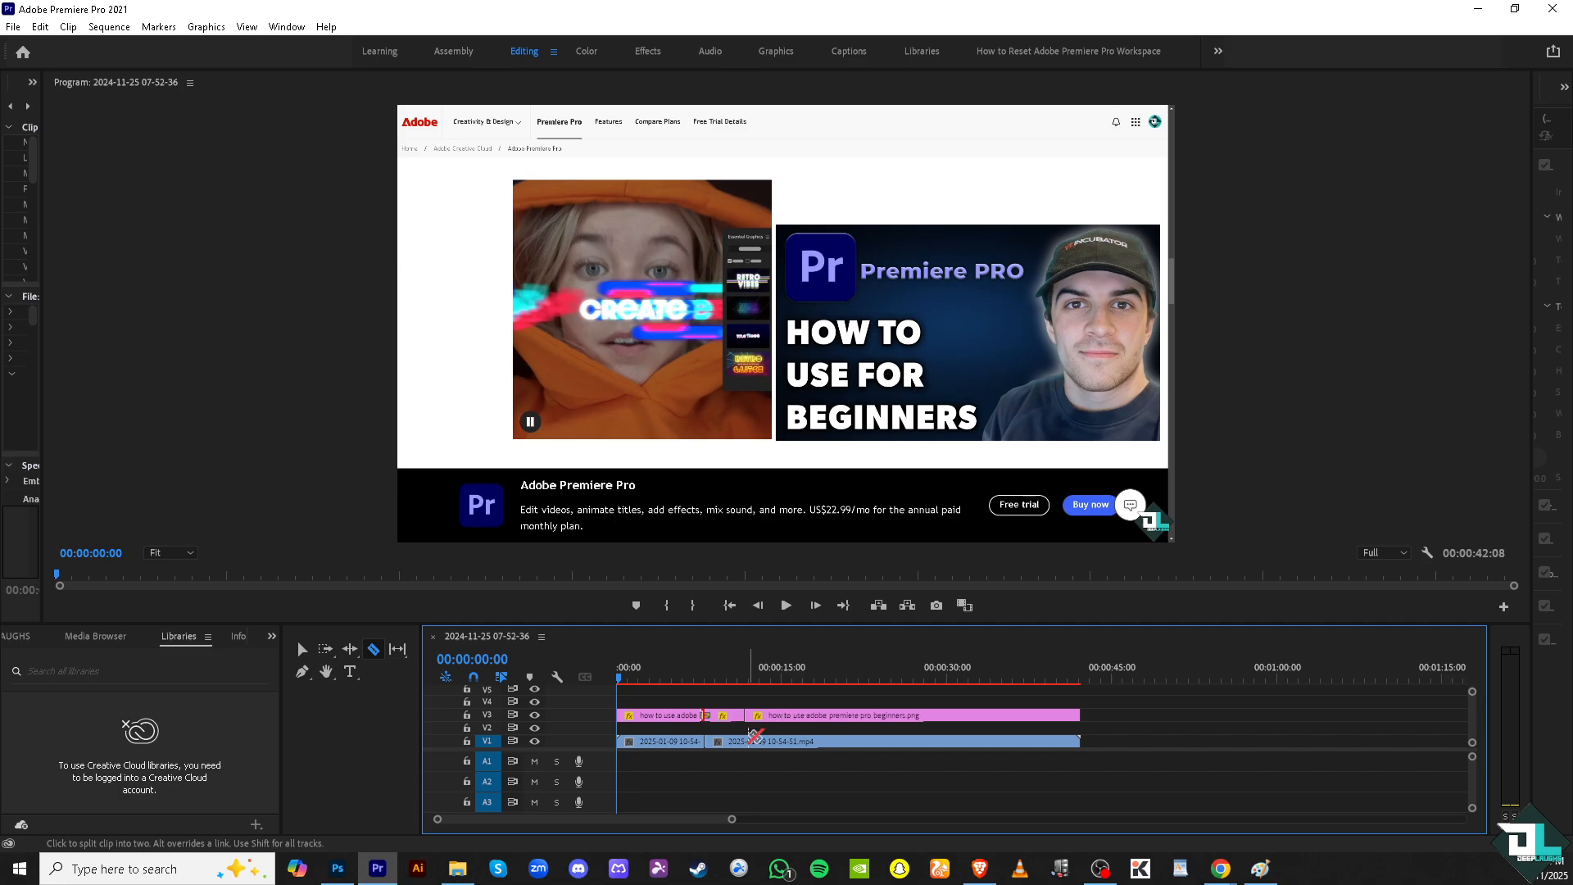
pyautogui.click(747, 741)
pyautogui.click(782, 742)
pyautogui.click(786, 715)
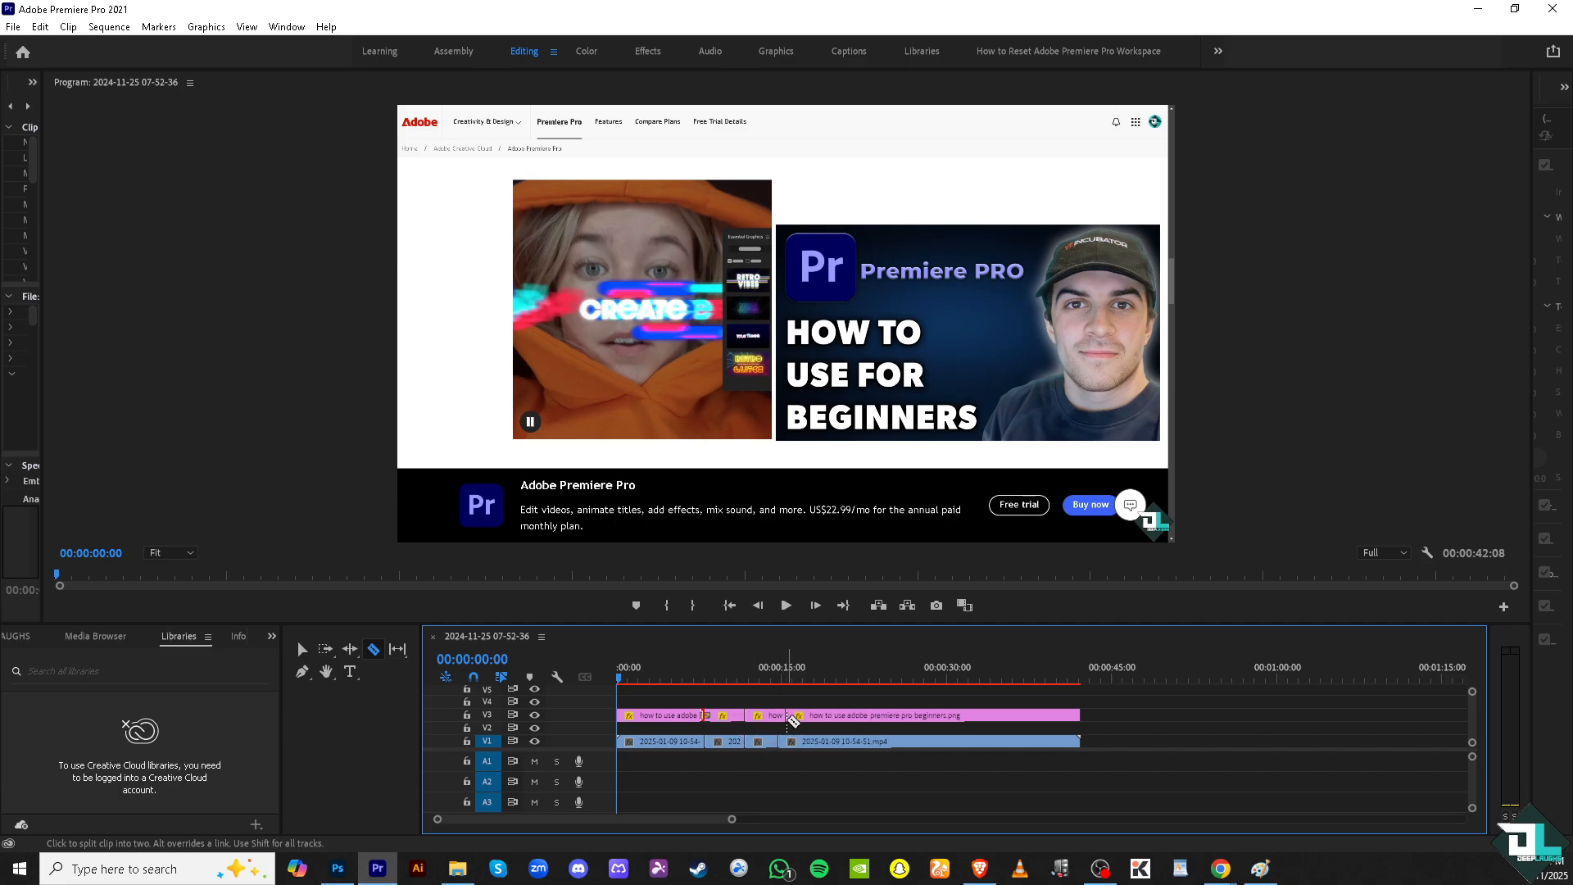
# Apply the default transition at the 12-second cut on both V3 and V1
pyautogui.press('v')
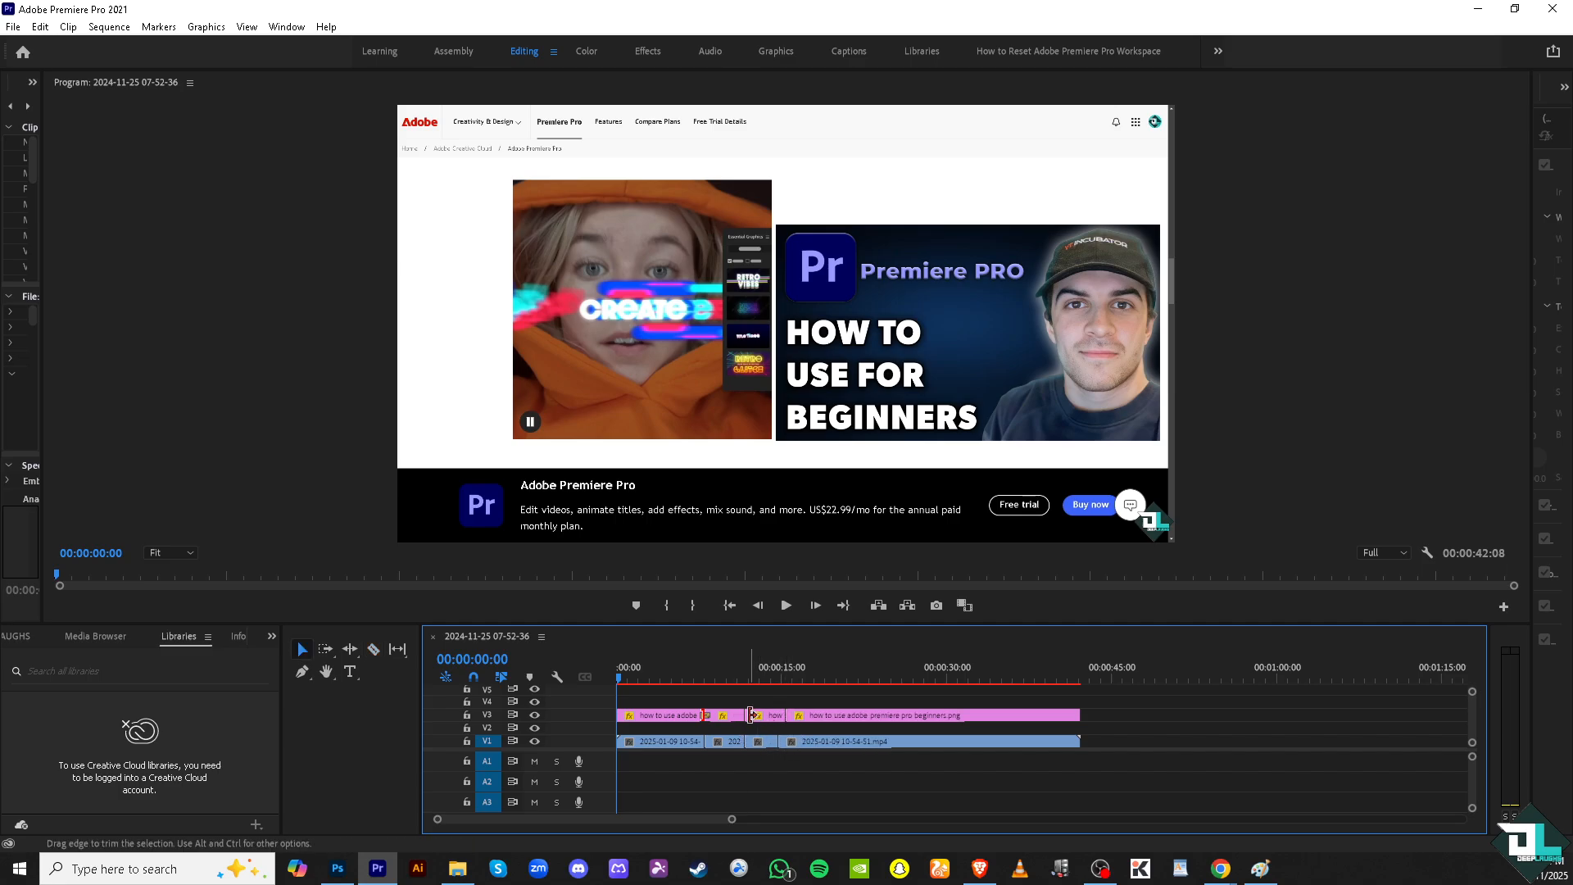
pyautogui.rightClick(747, 715)
pyautogui.click(783, 816)
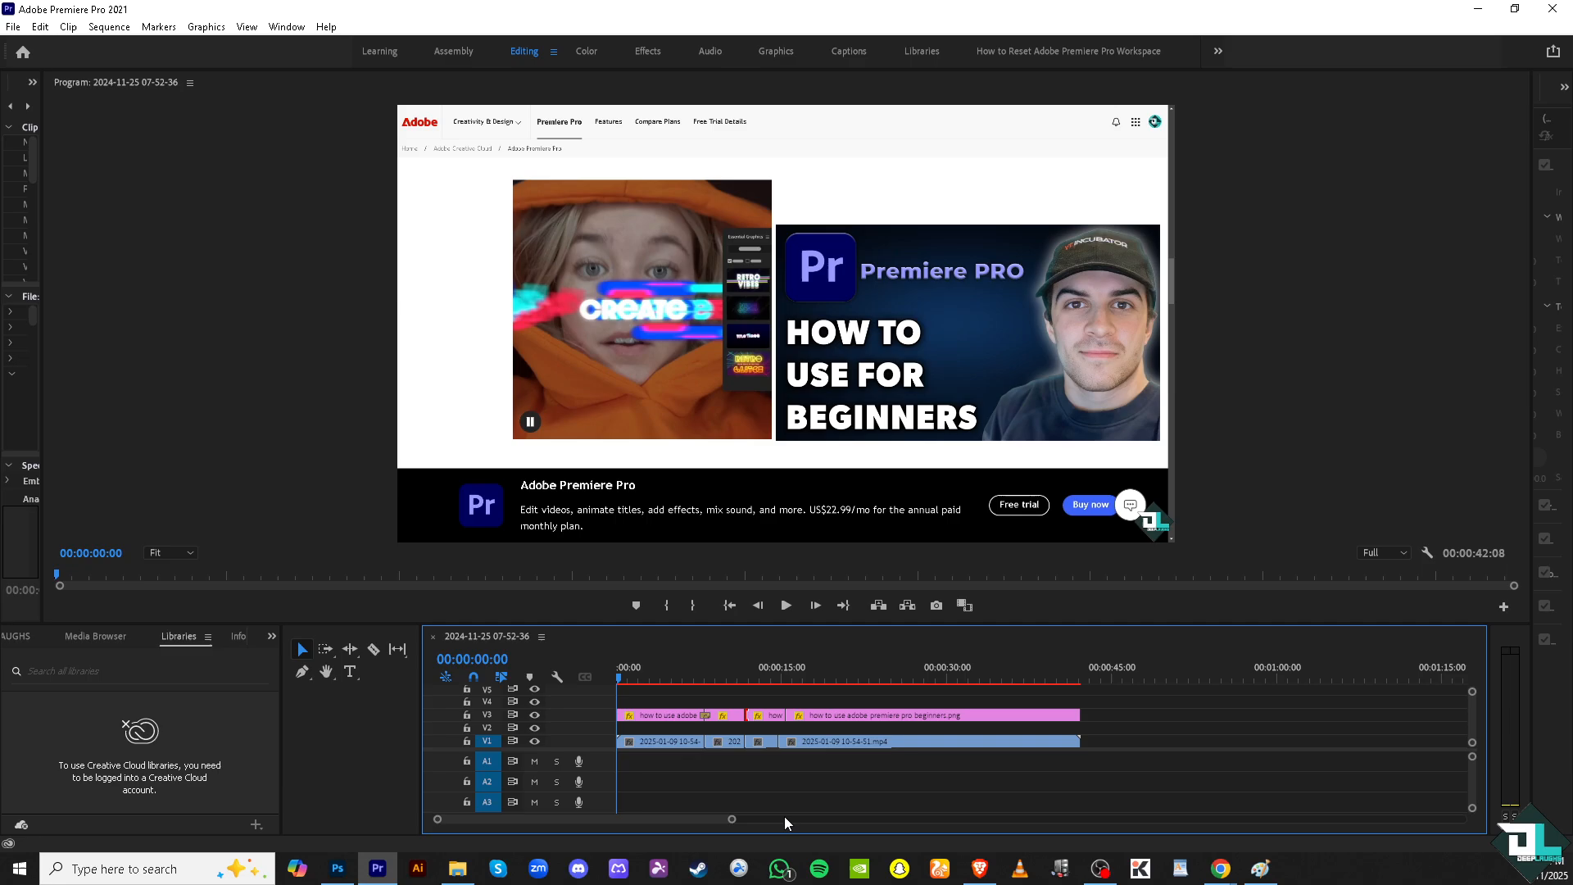
pyautogui.rightClick(750, 741)
pyautogui.click(800, 717)
# Display the effects library with its presets, audio and video effects, and transitions
pyautogui.click(298, 32)
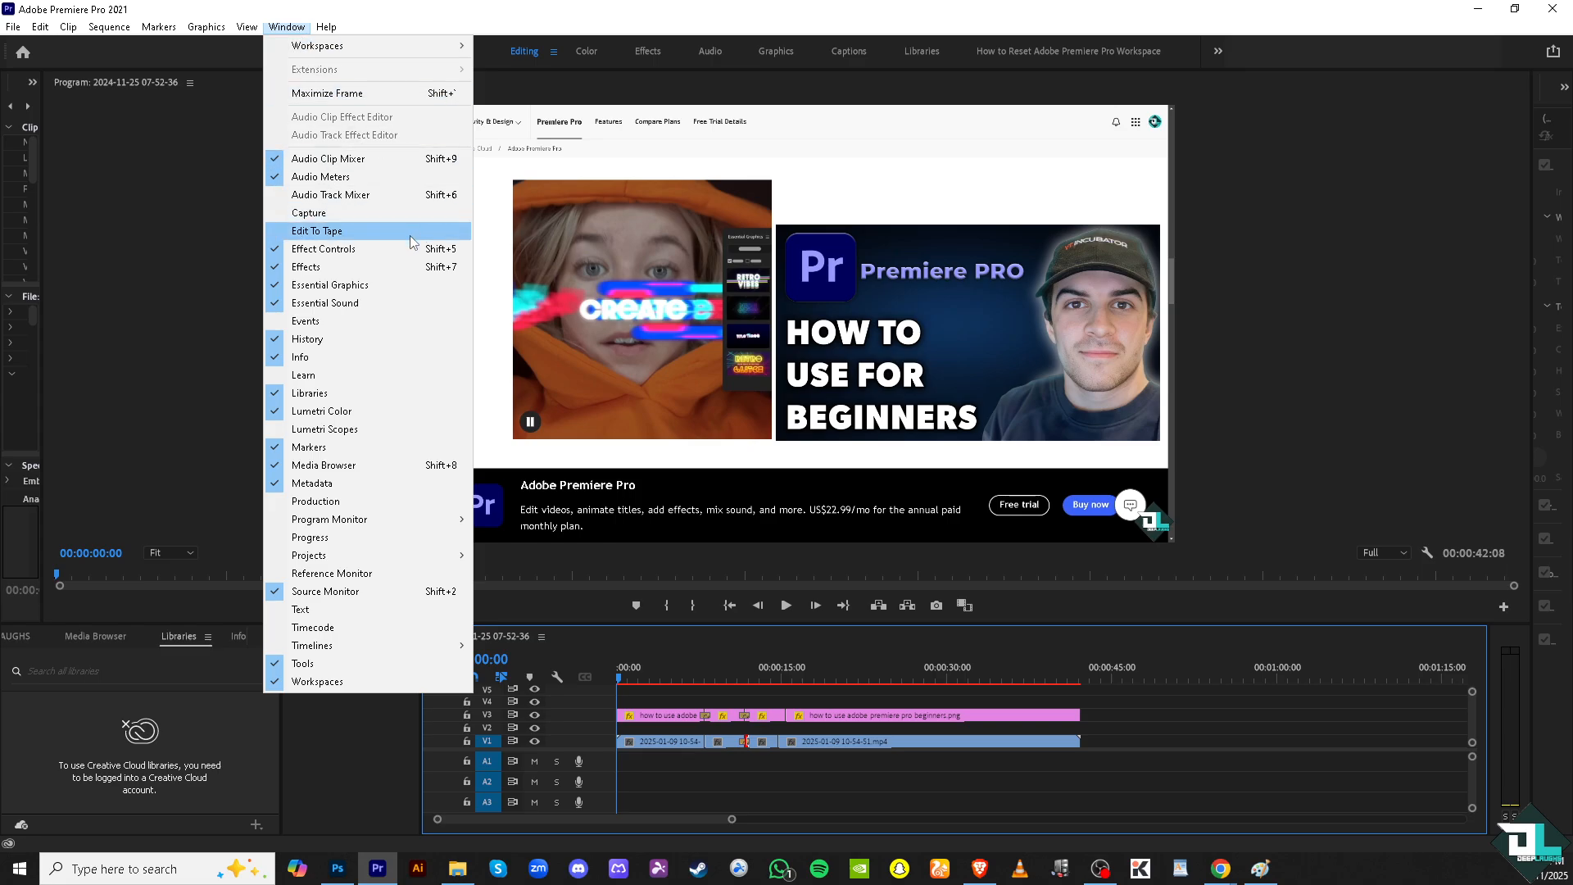
pyautogui.click(367, 269)
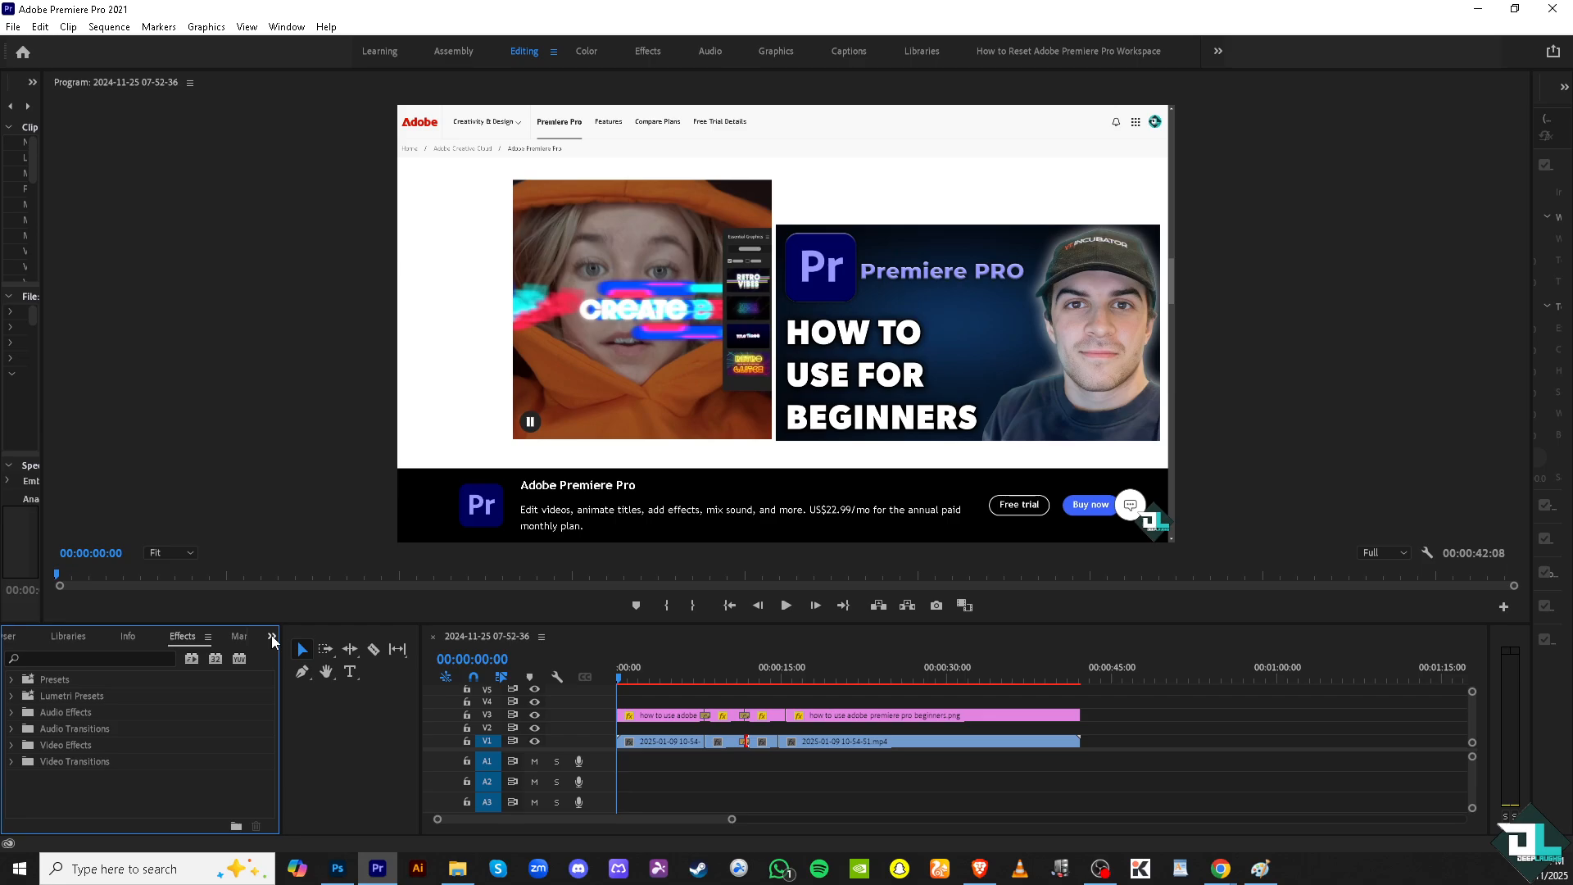
pyautogui.click(272, 636)
pyautogui.click(92, 657)
pyautogui.click(82, 657)
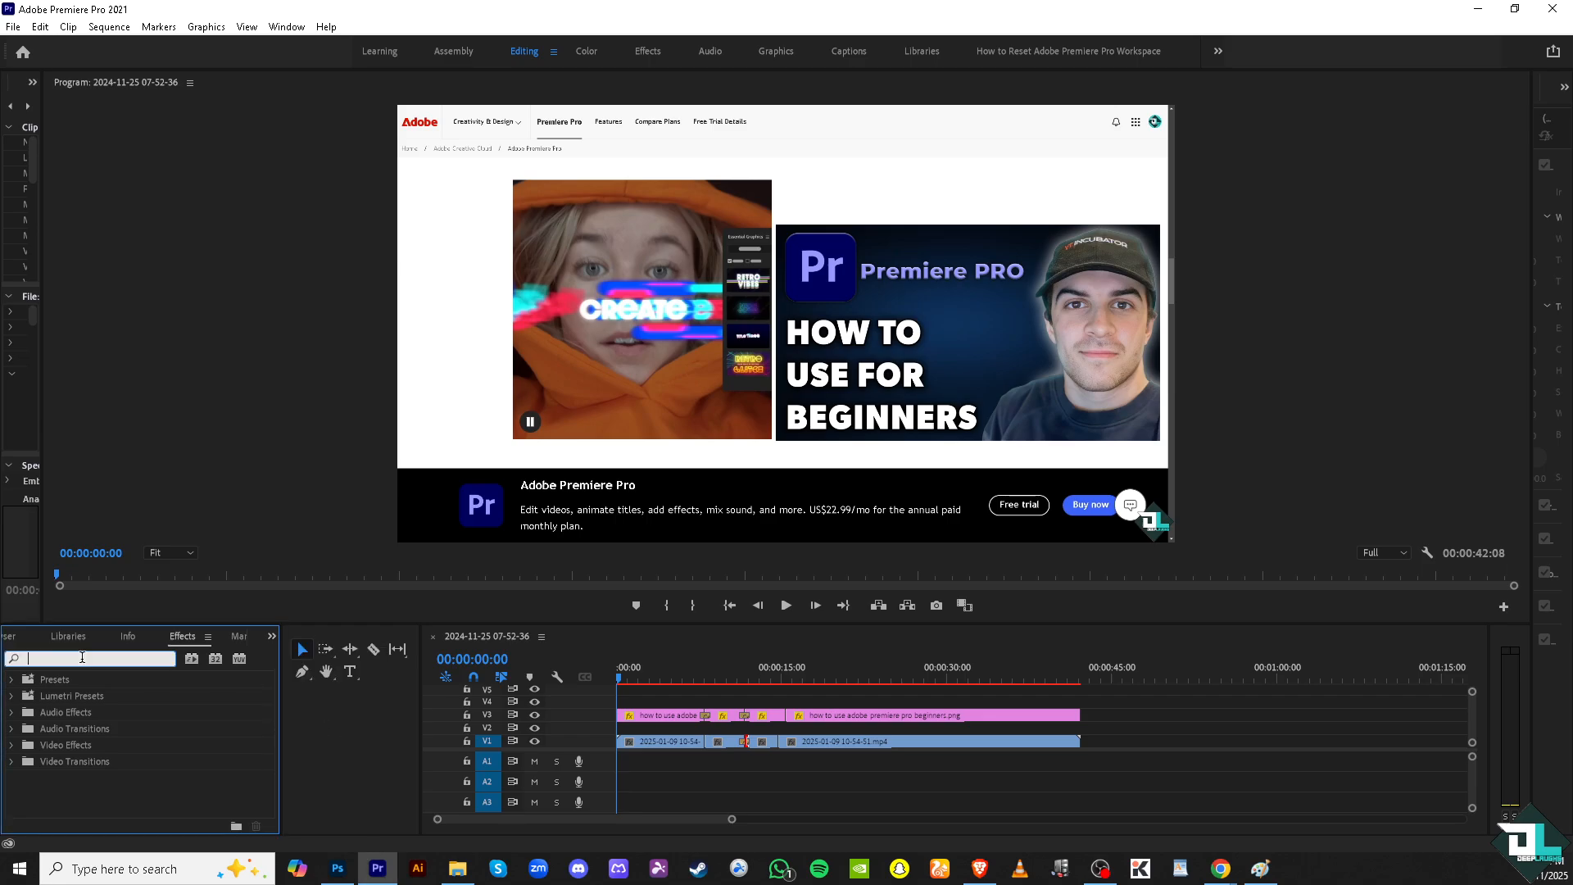
pyautogui.click(331, 714)
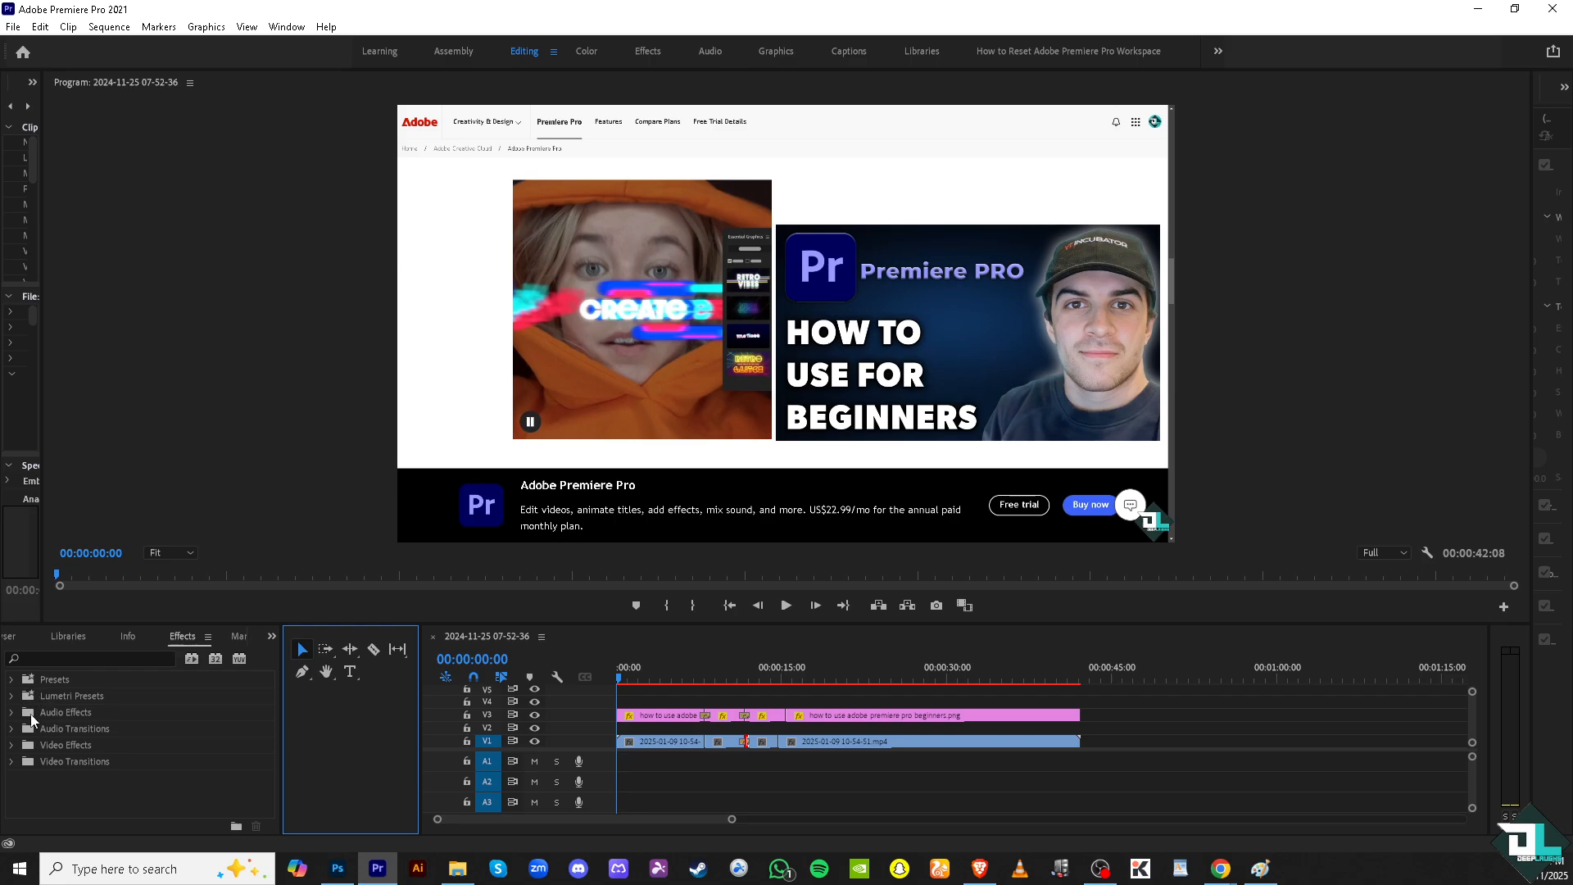
# Apply the Additive Dissolve video transition to the 8-second cut of the video clip on V1
pyautogui.click(11, 761)
pyautogui.scroll(-2, 46, 770)
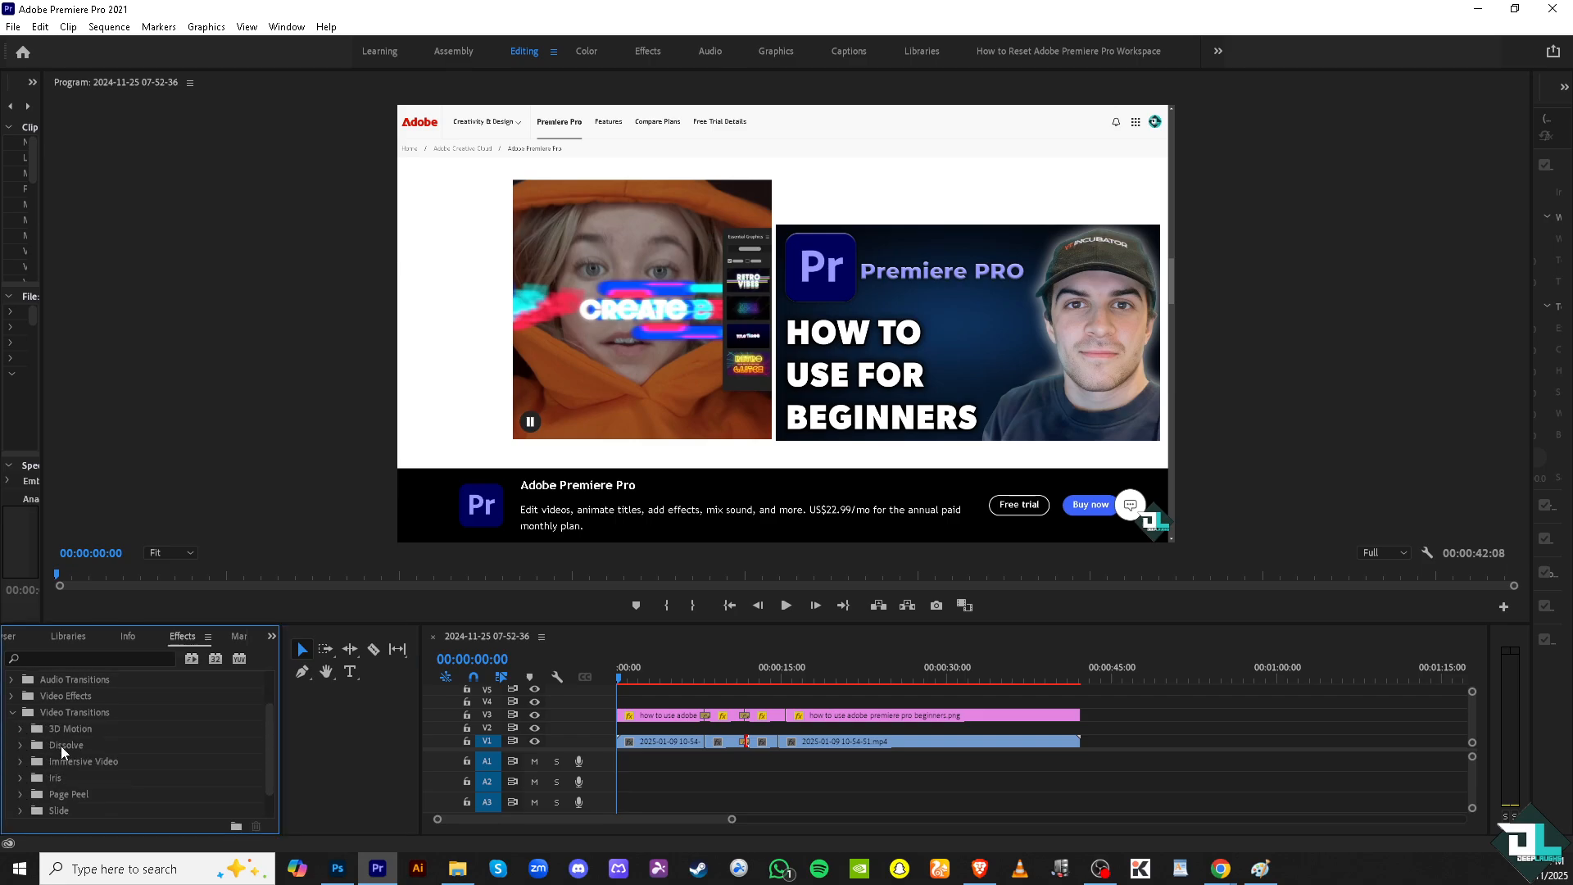
pyautogui.moveTo(61, 745); pyautogui.dragTo(697, 749)
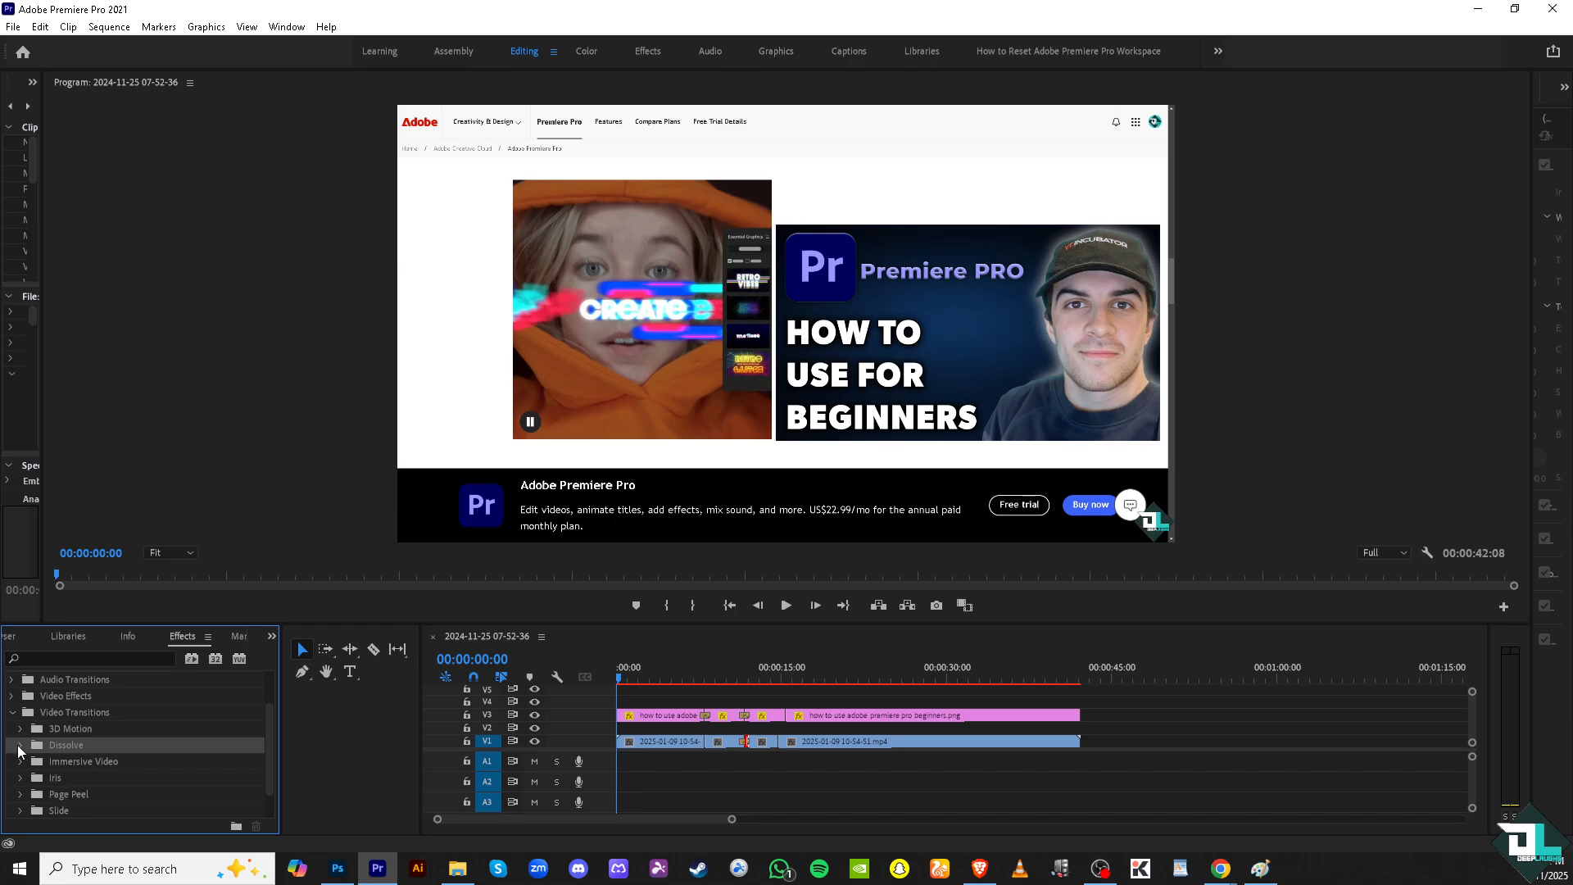
pyautogui.click(18, 747)
pyautogui.scroll(-3, 76, 754)
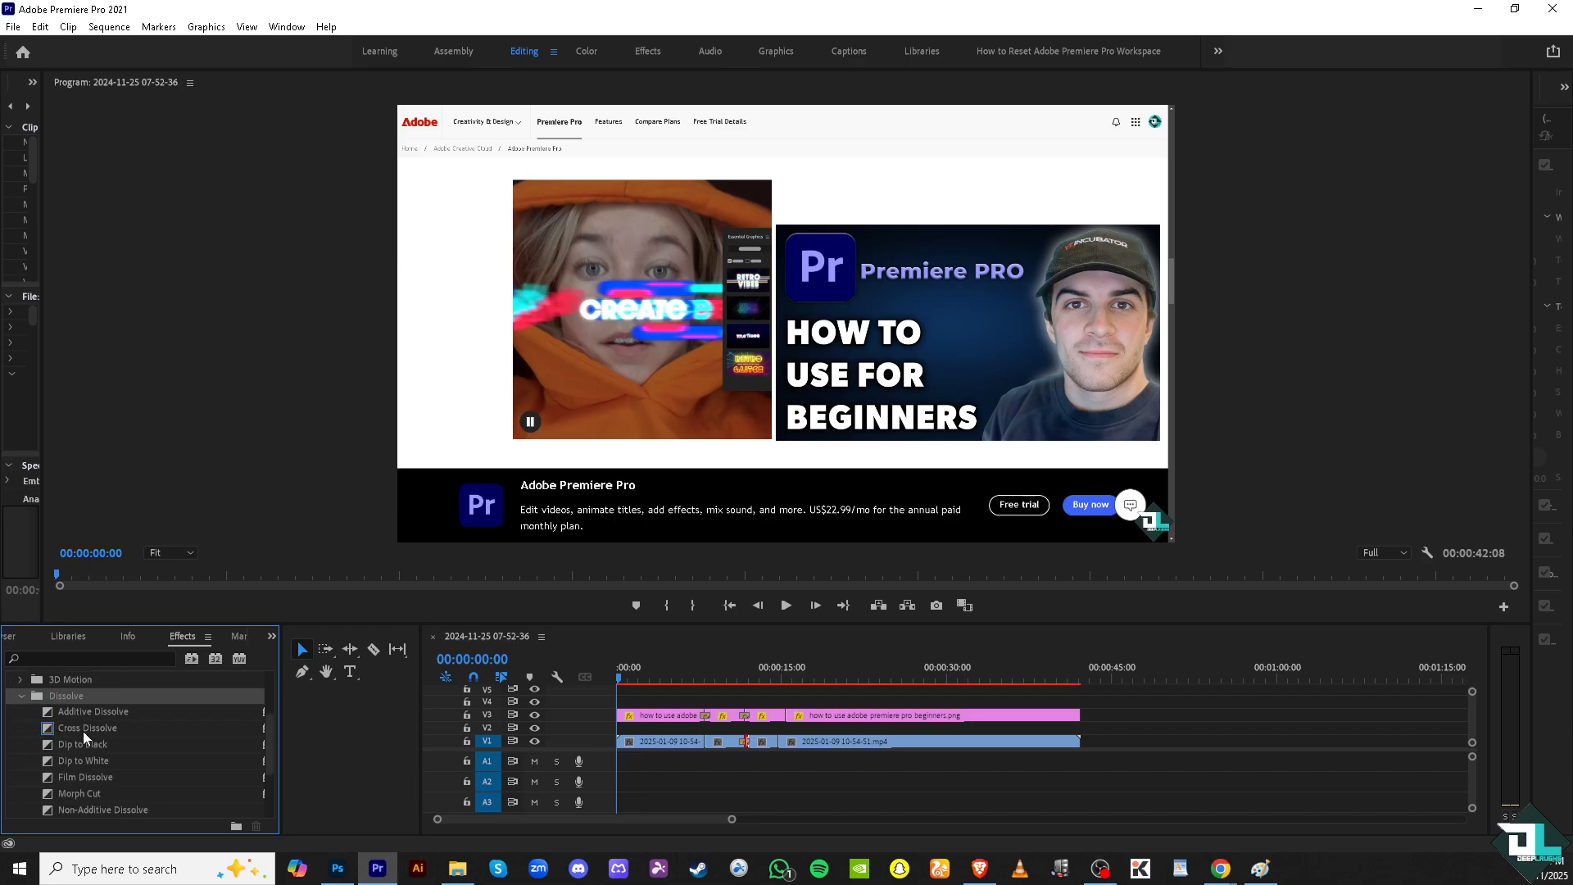
pyautogui.moveTo(101, 712); pyautogui.dragTo(706, 742)
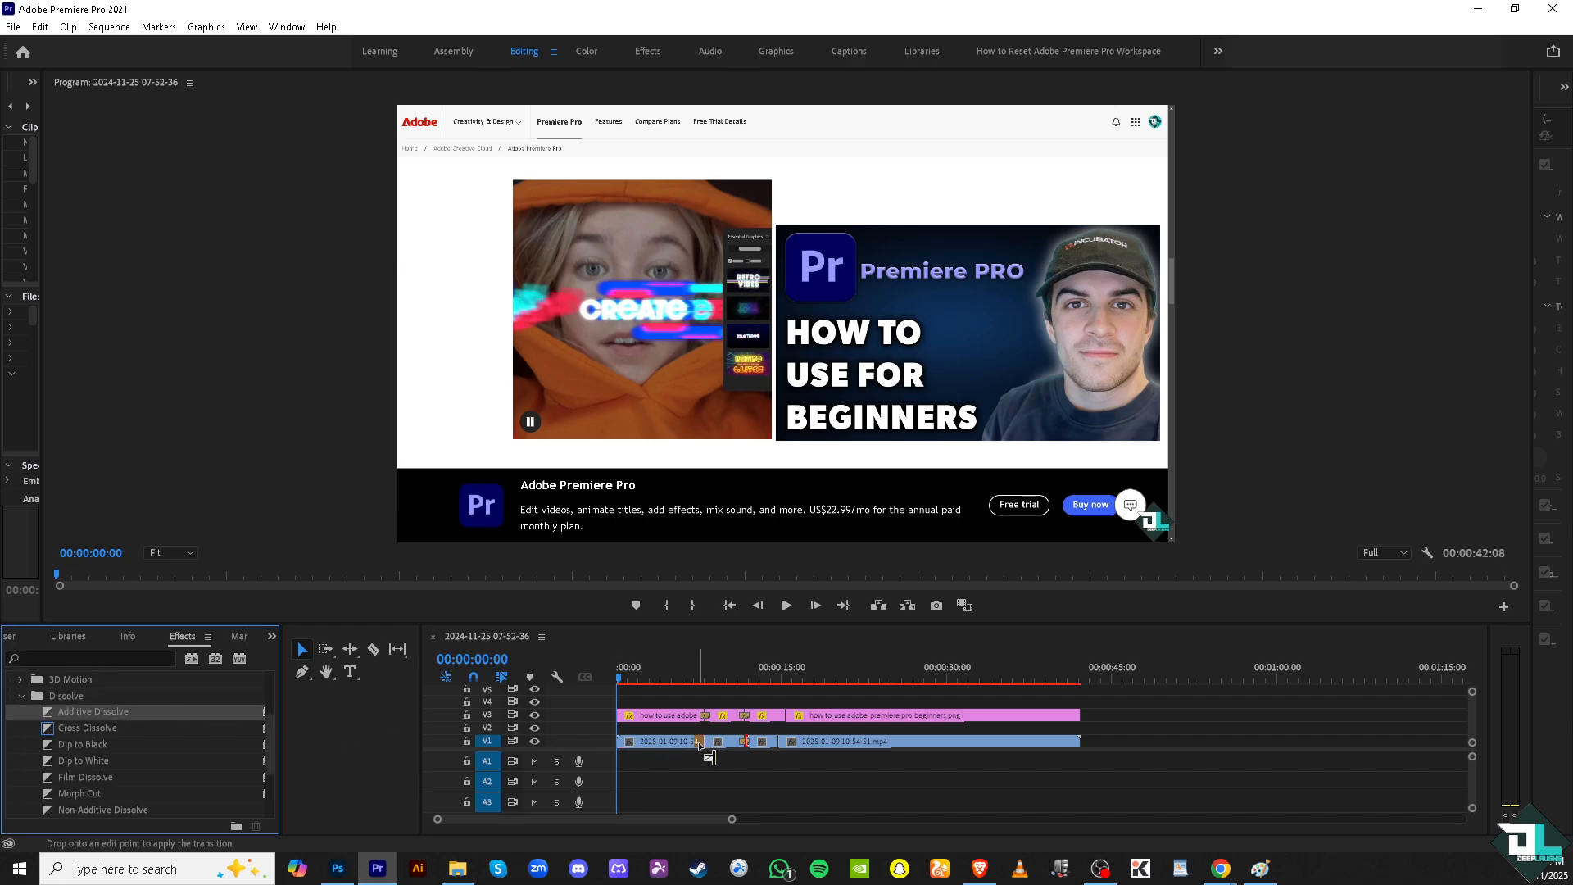
# Apply the Dip to White transition to the 12-second cut on V1 and preview the frame at 00:00:12:02
pyautogui.moveTo(106, 760); pyautogui.dragTo(752, 753)
pyautogui.moveTo(622, 682); pyautogui.dragTo(749, 683)
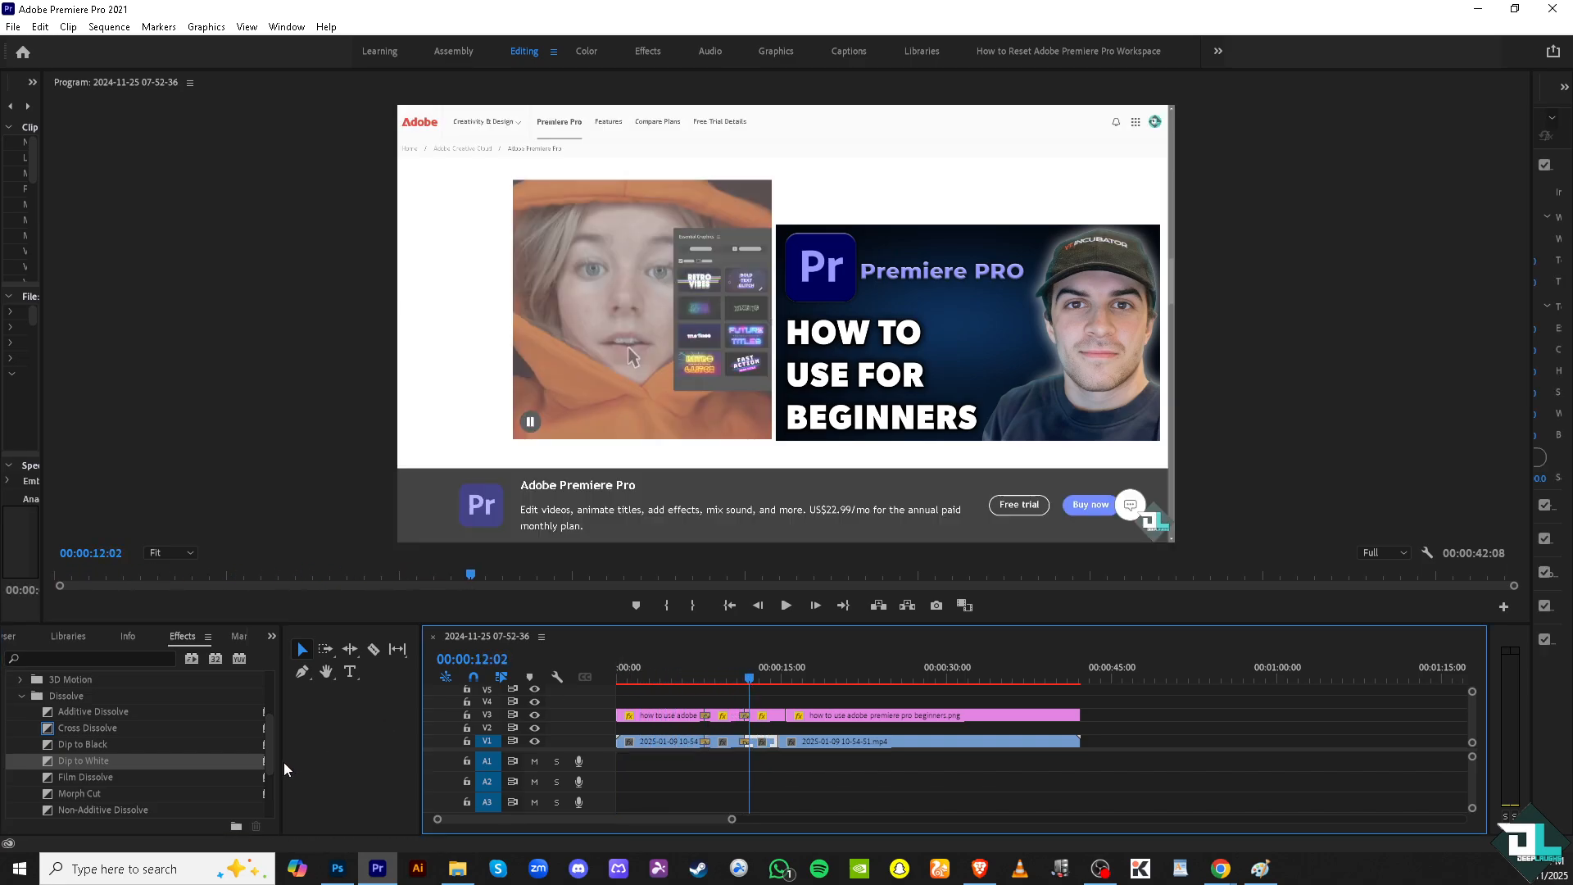
pyautogui.scroll(-2, 105, 750)
pyautogui.scroll(-4, 104, 749)
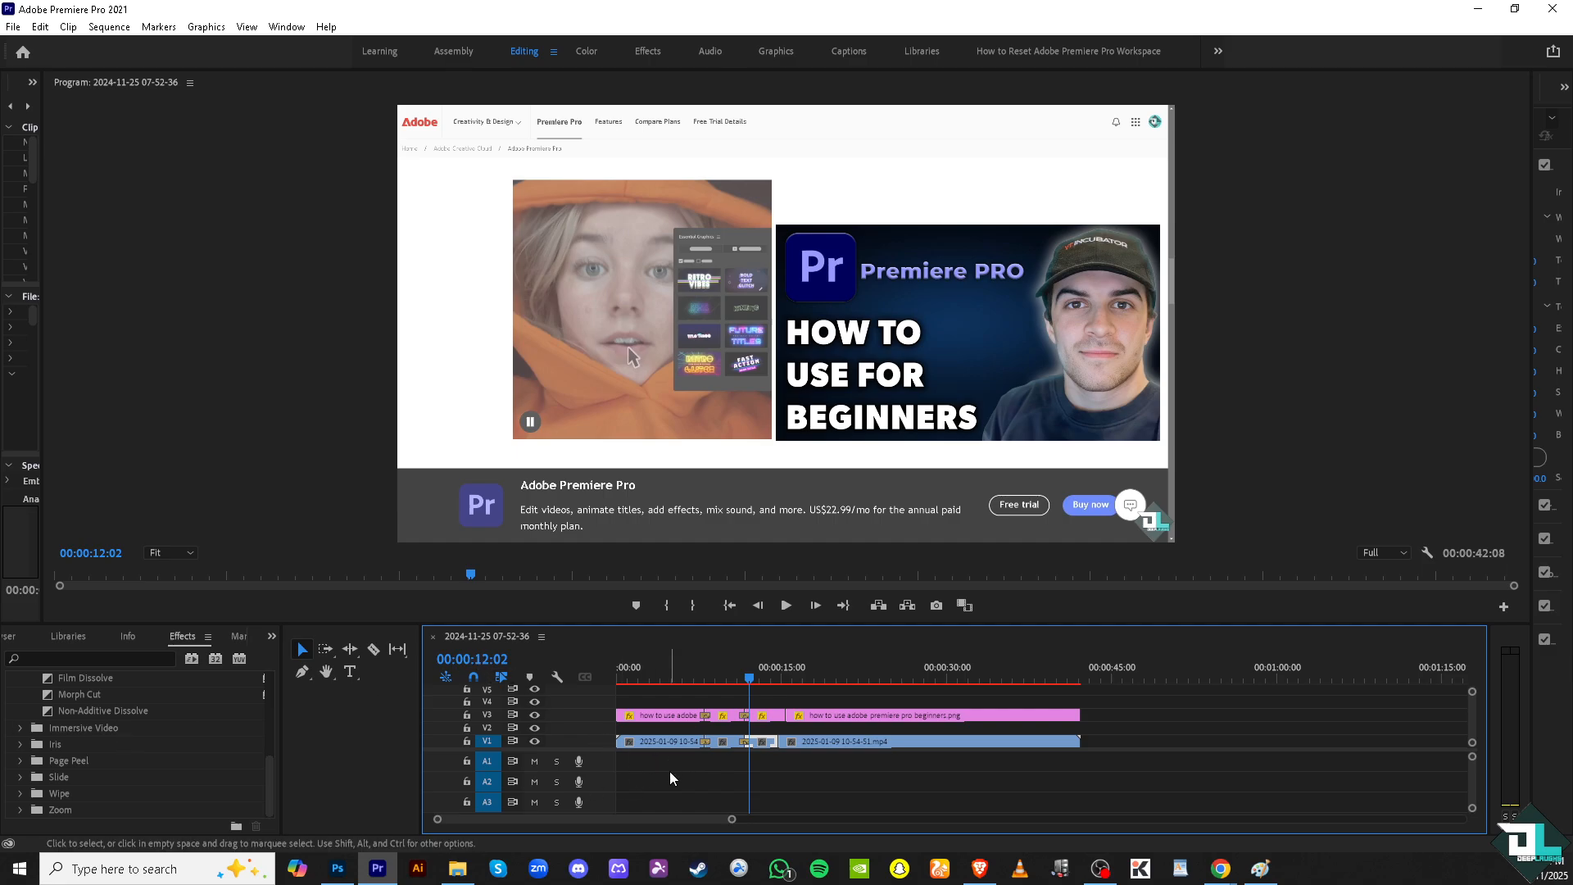
pyautogui.scroll(4, 119, 717)
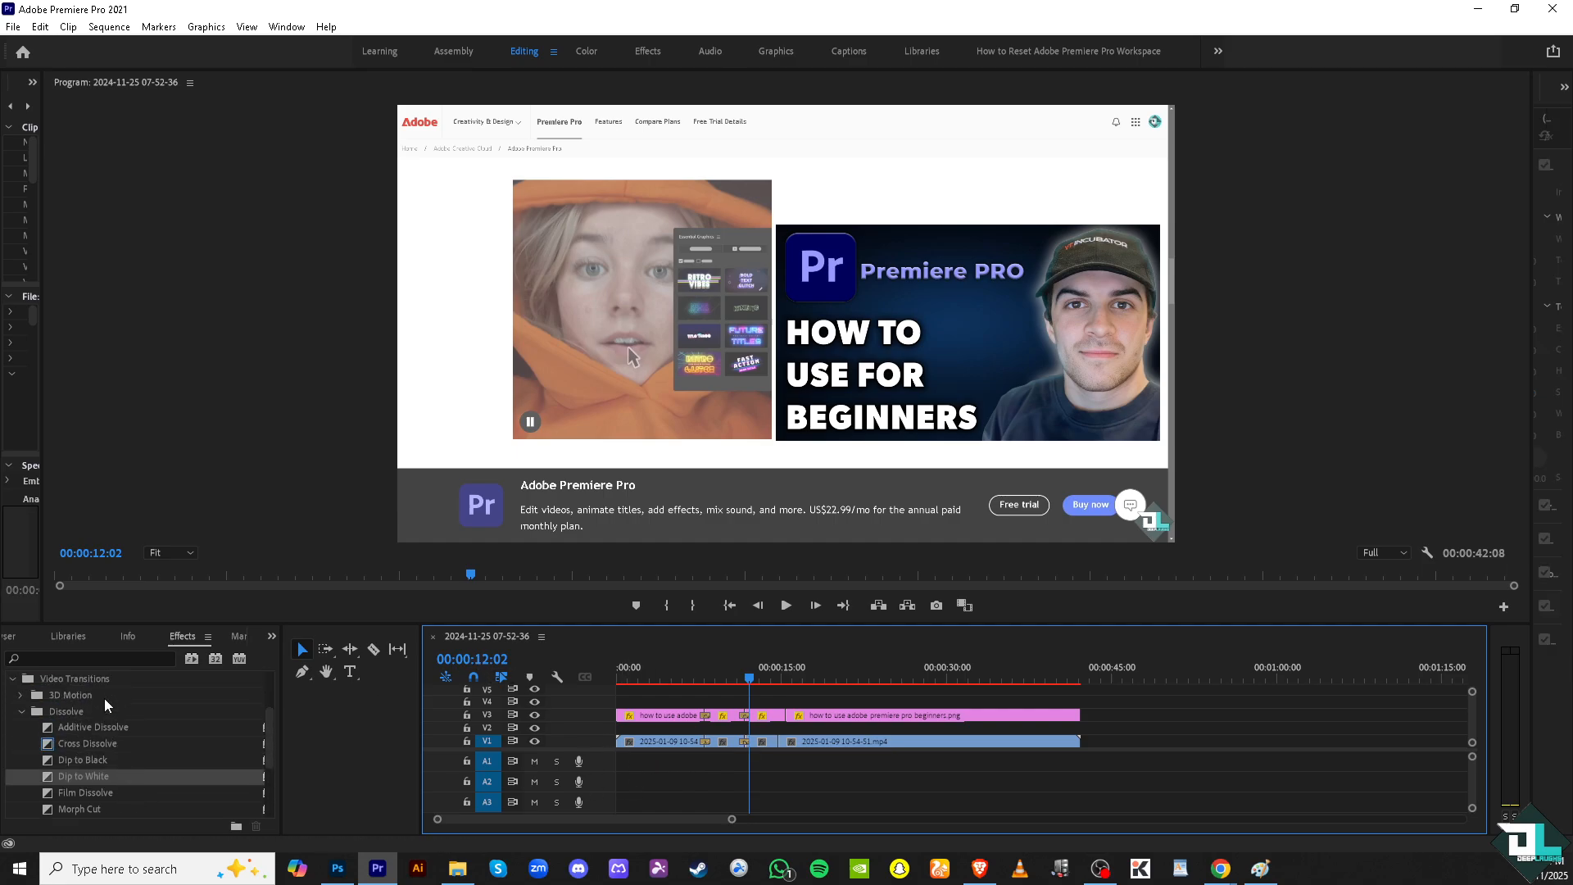
pyautogui.scroll(3, 107, 713)
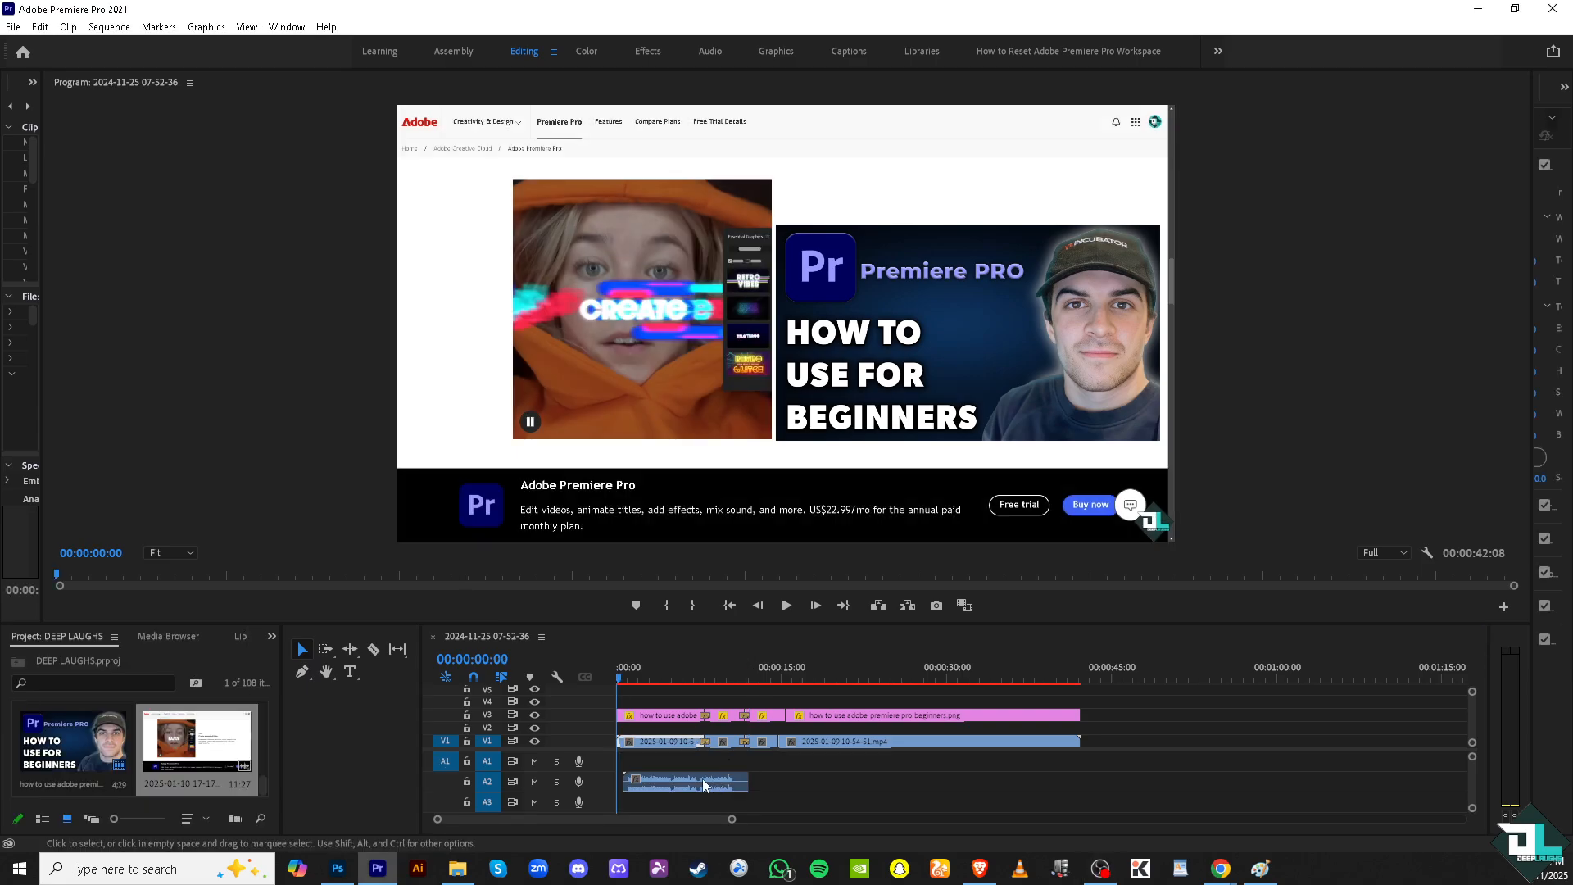
# Place the audio of the 2025-01-10 recording on track A2 at the sequence start and play back the opening seconds
pyautogui.moveTo(197, 741); pyautogui.dragTo(656, 819)
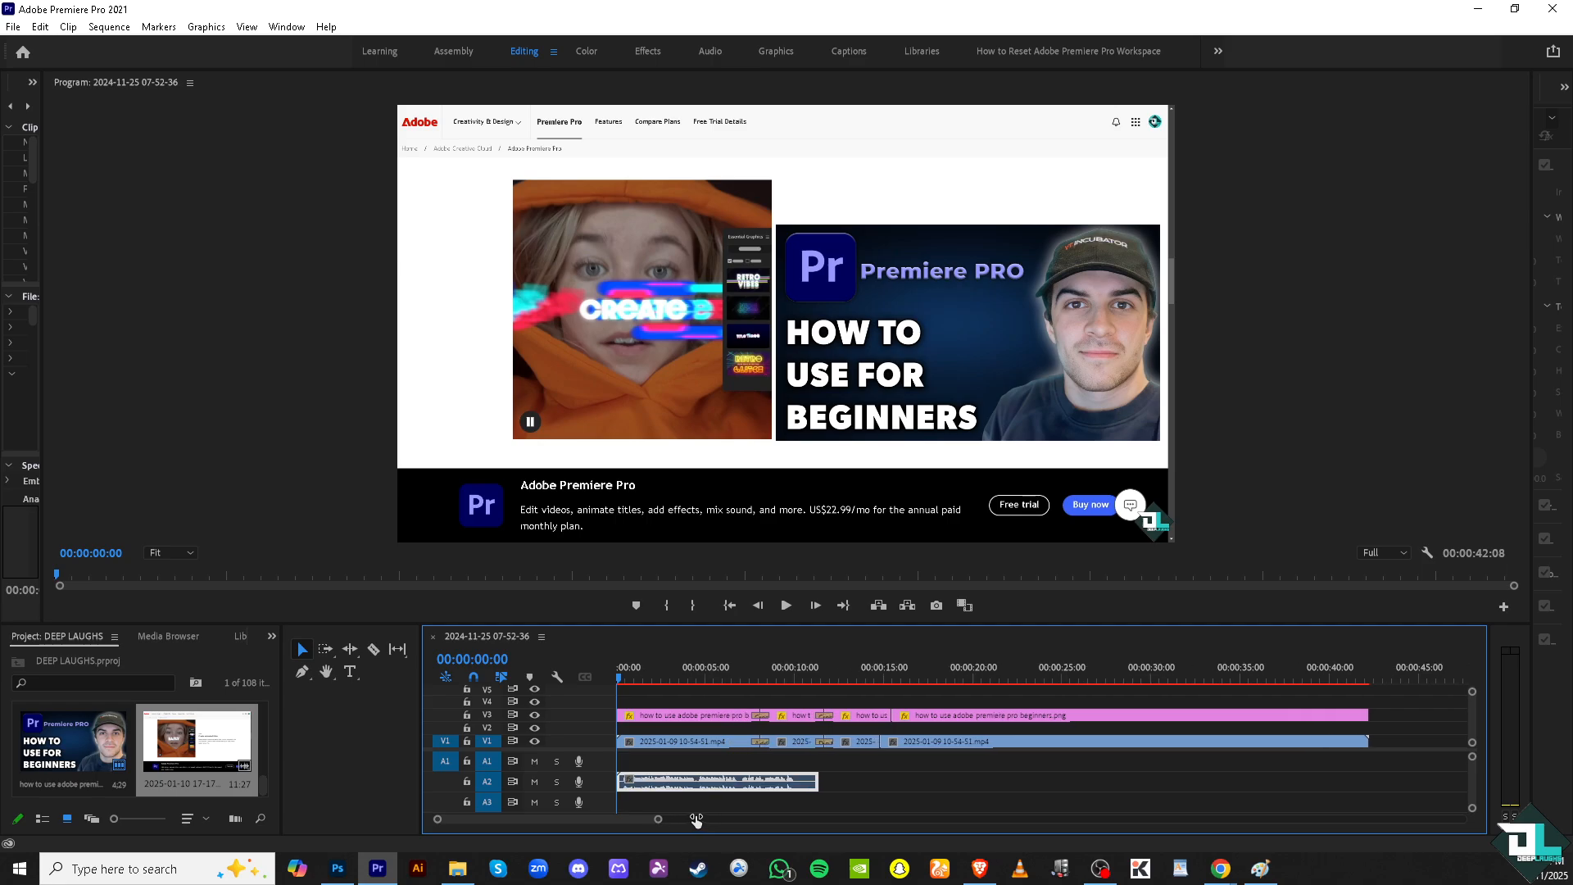
pyautogui.click(794, 605)
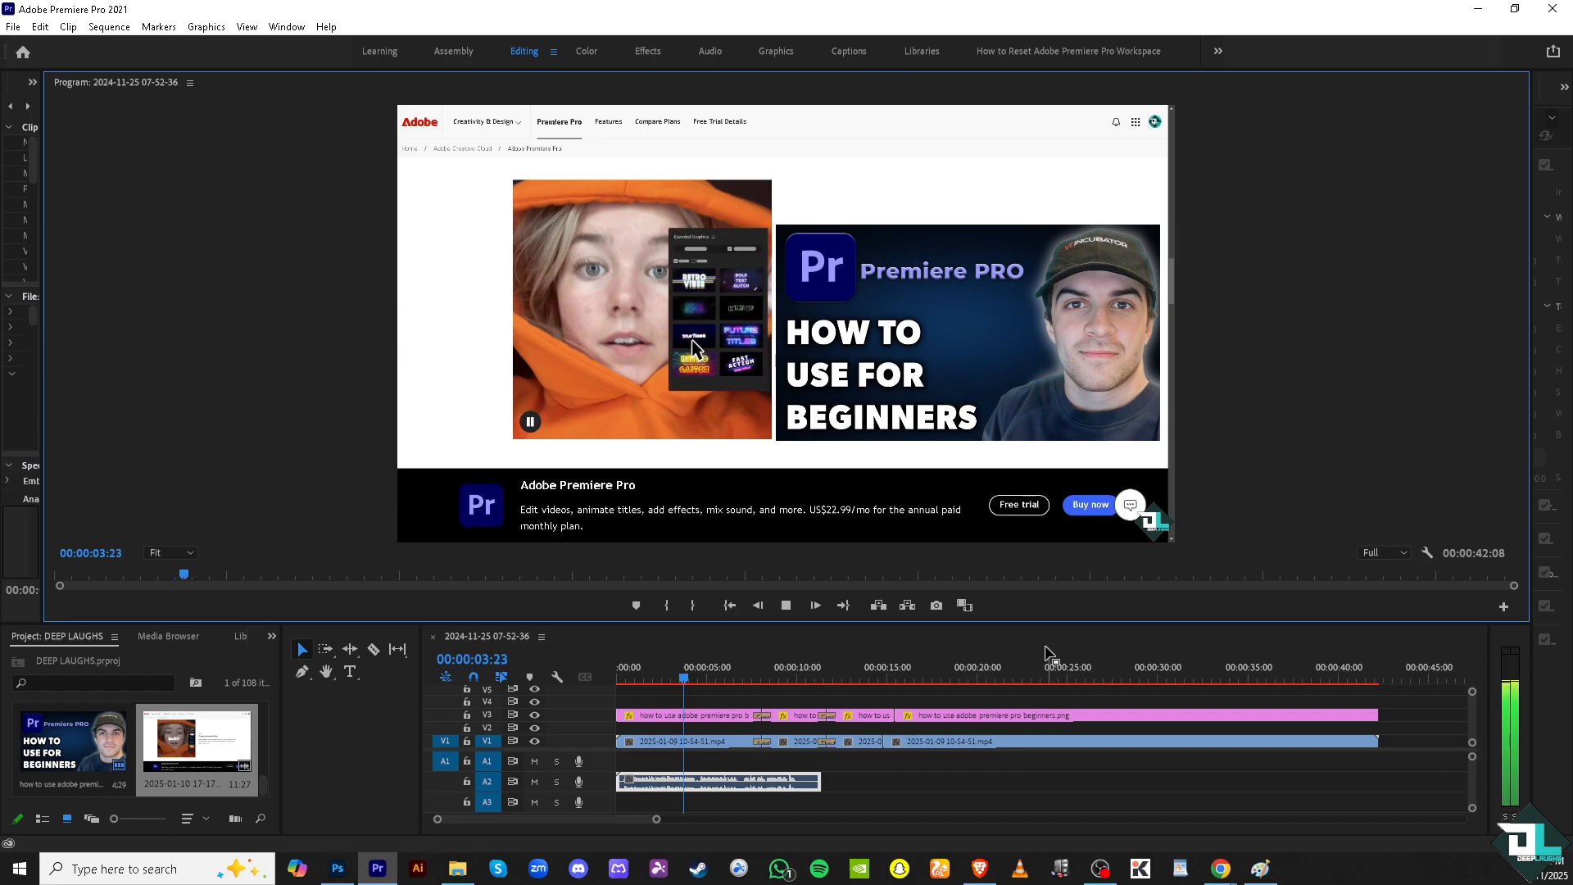
pyautogui.click(784, 608)
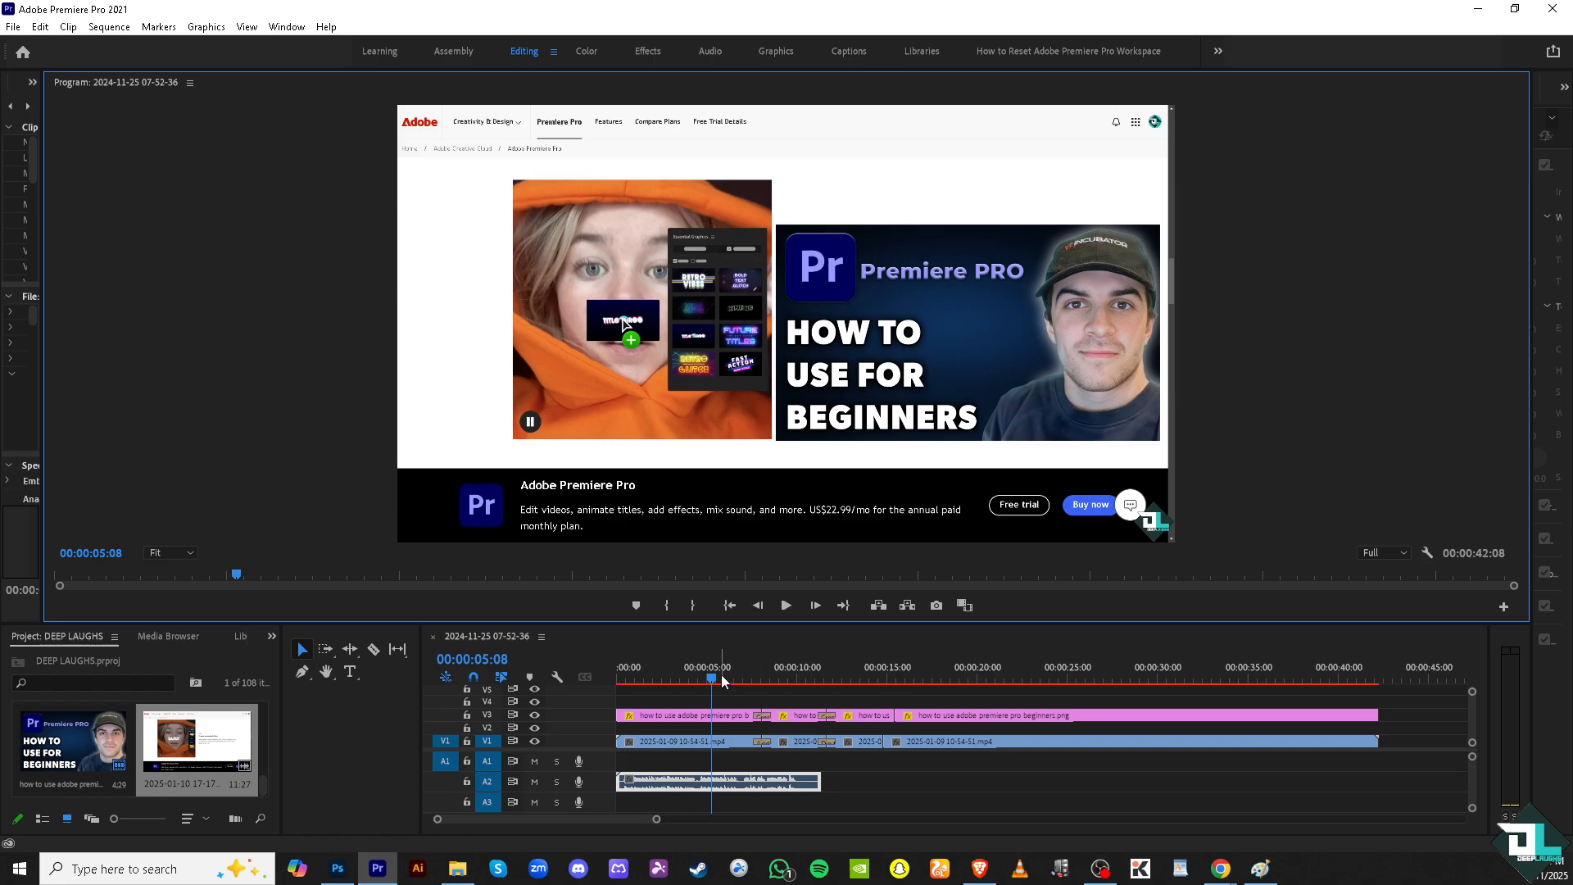
pyautogui.click(747, 682)
pyautogui.moveTo(750, 686); pyautogui.dragTo(614, 679)
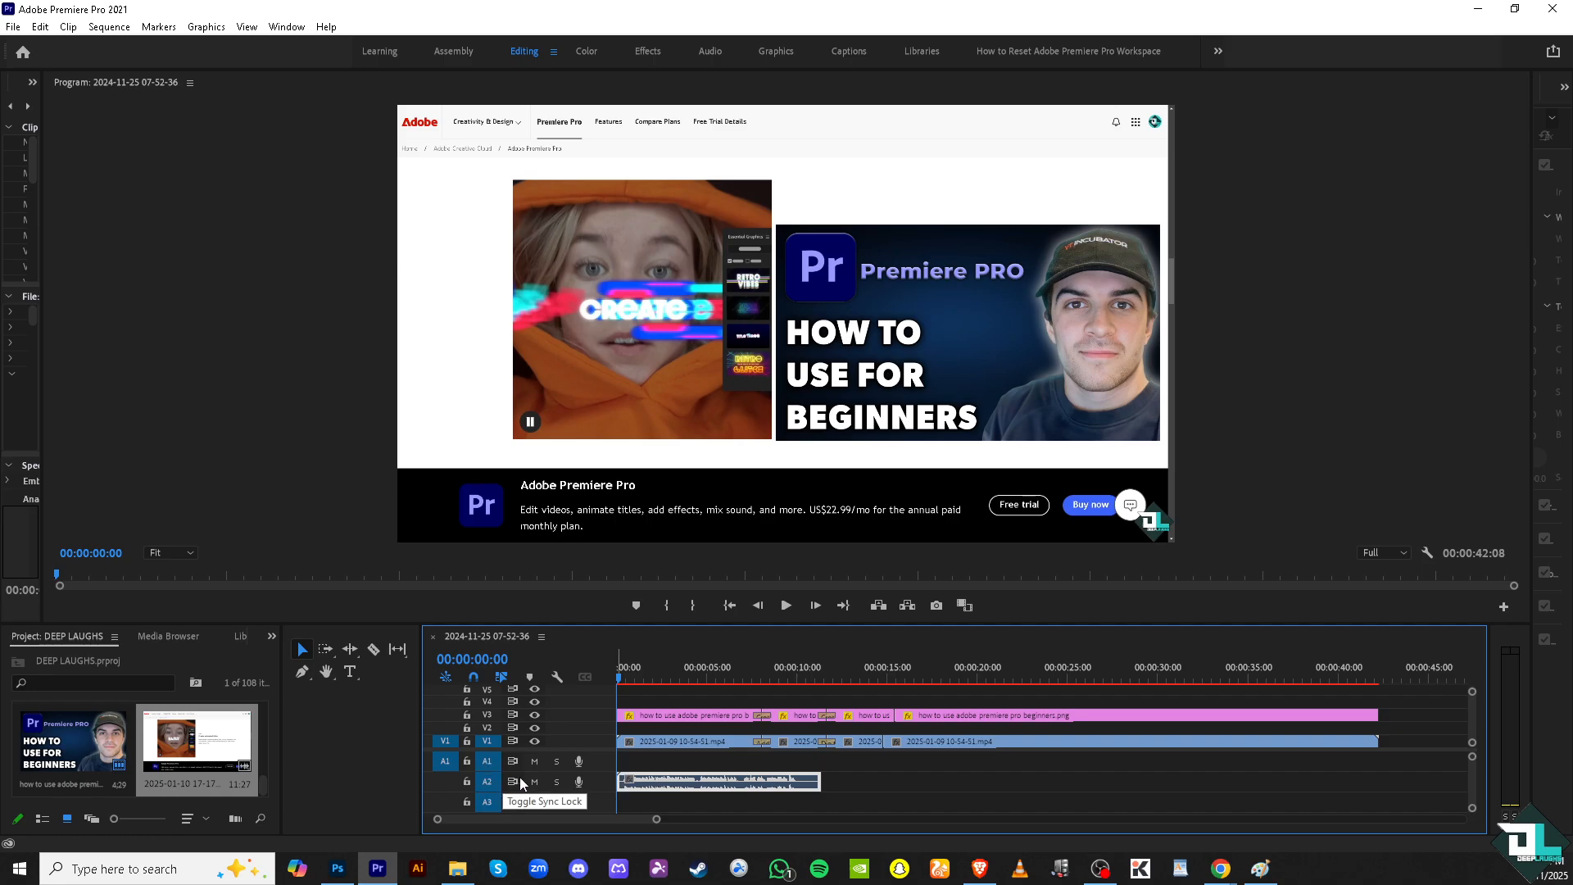
pyautogui.scroll(-1, 518, 782)
pyautogui.scroll(1, 492, 768)
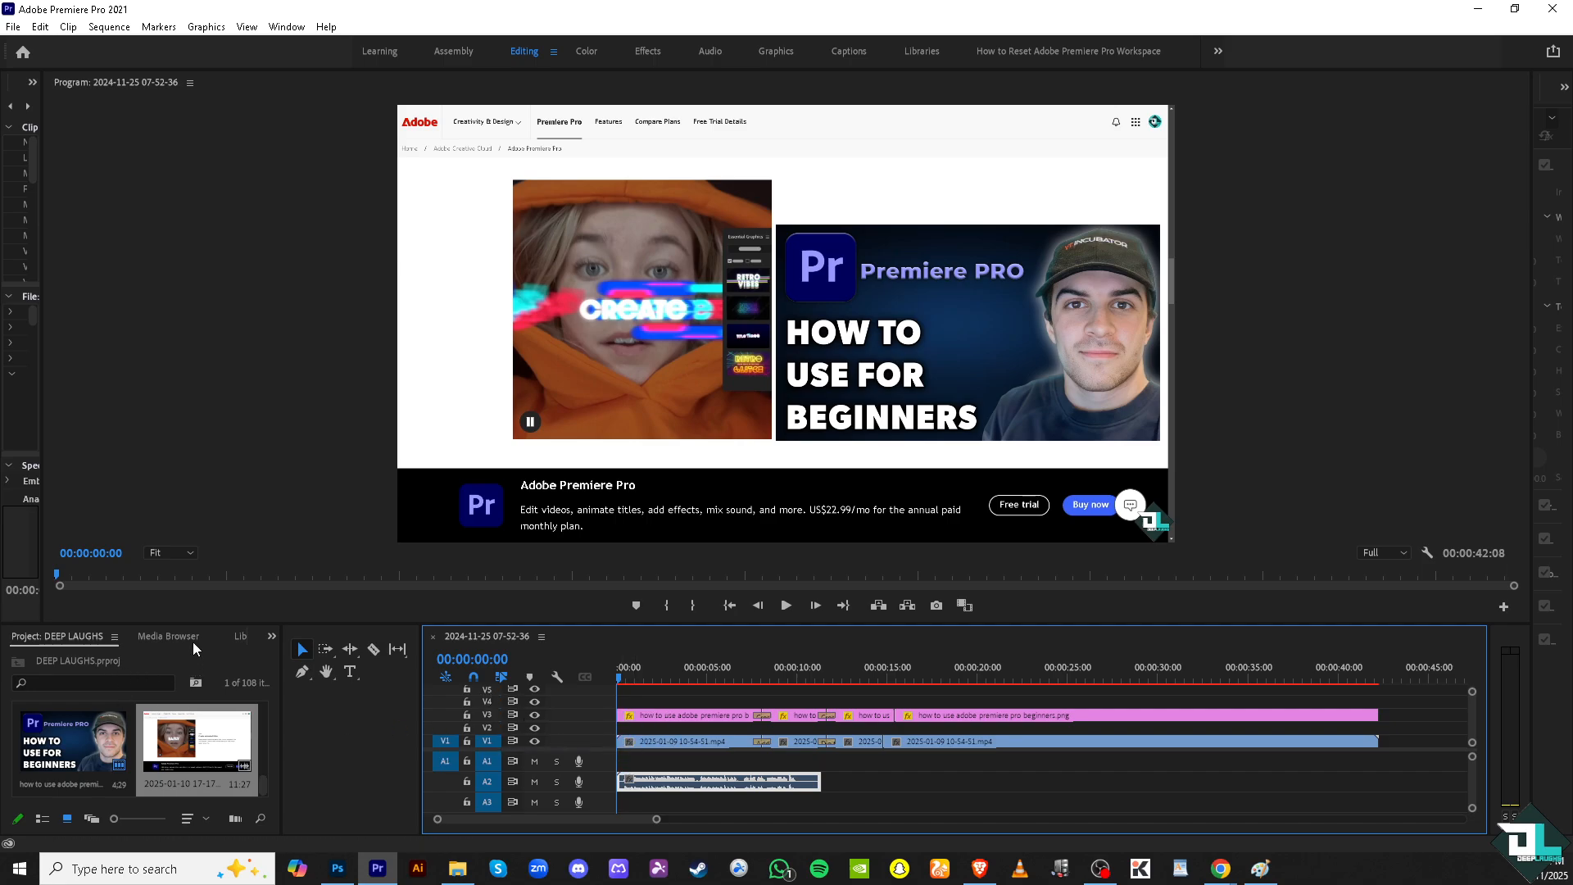
# Display the Crossfade audio transitions in the effects library
pyautogui.click(272, 636)
pyautogui.click(295, 727)
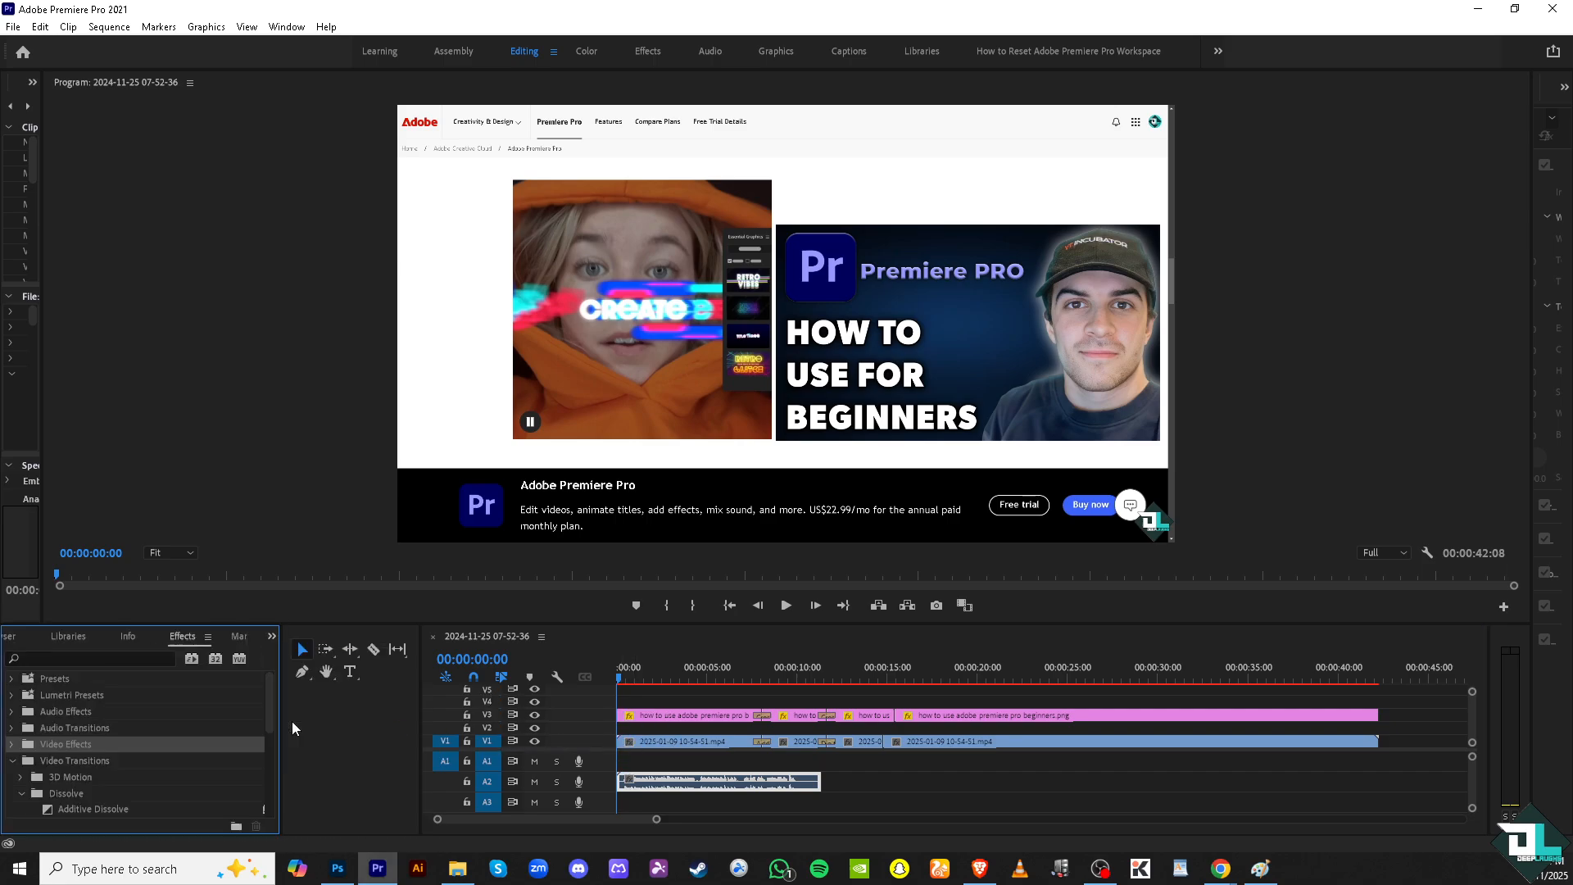
pyautogui.click(11, 744)
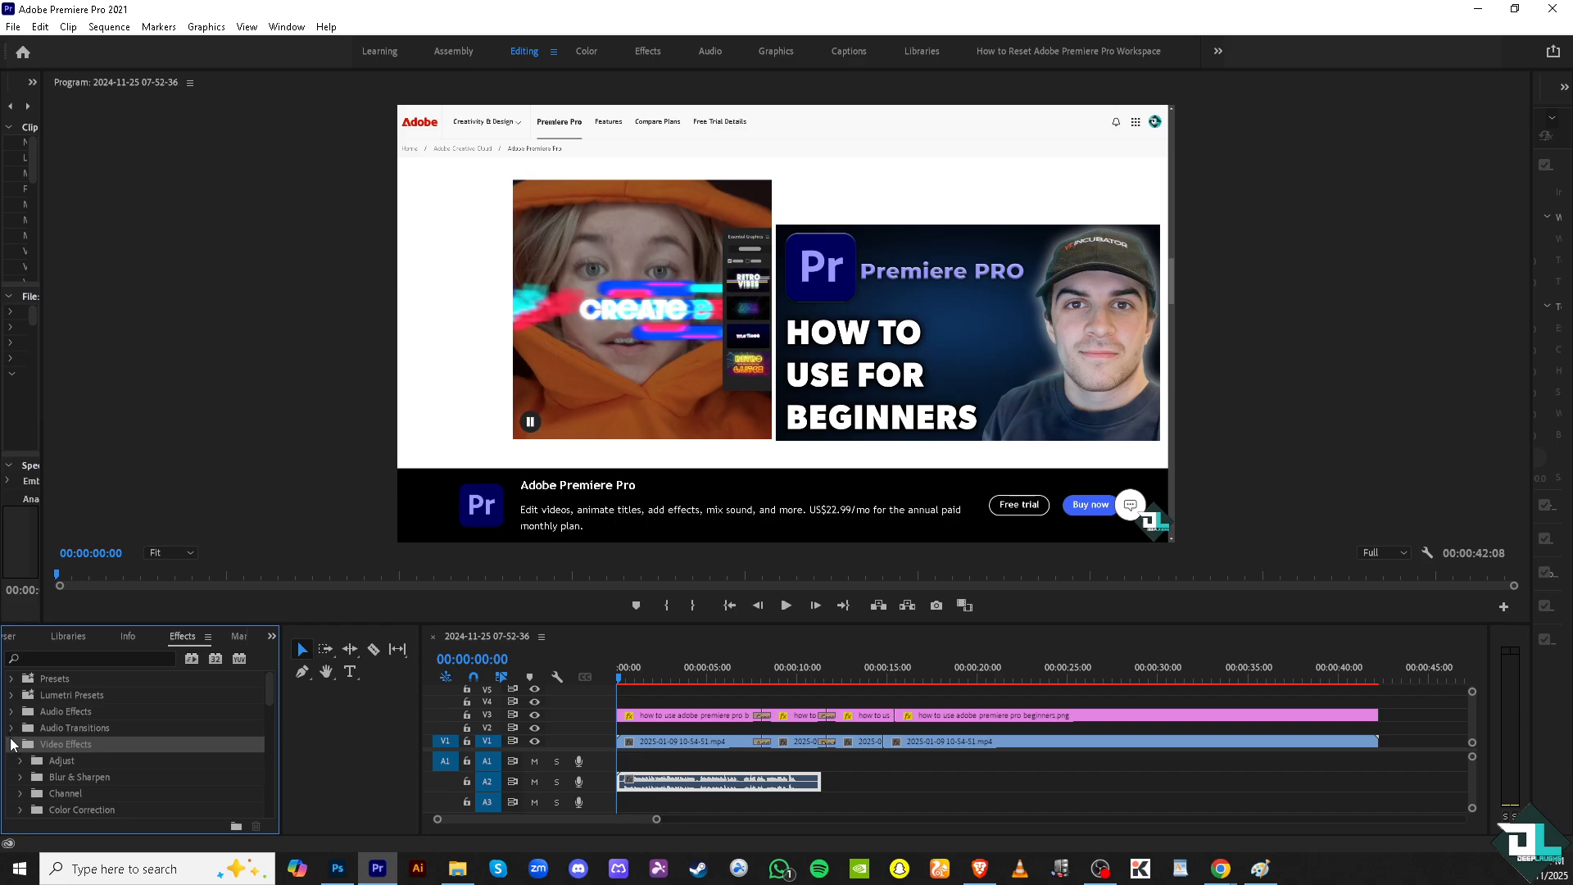
pyautogui.click(11, 744)
pyautogui.click(11, 728)
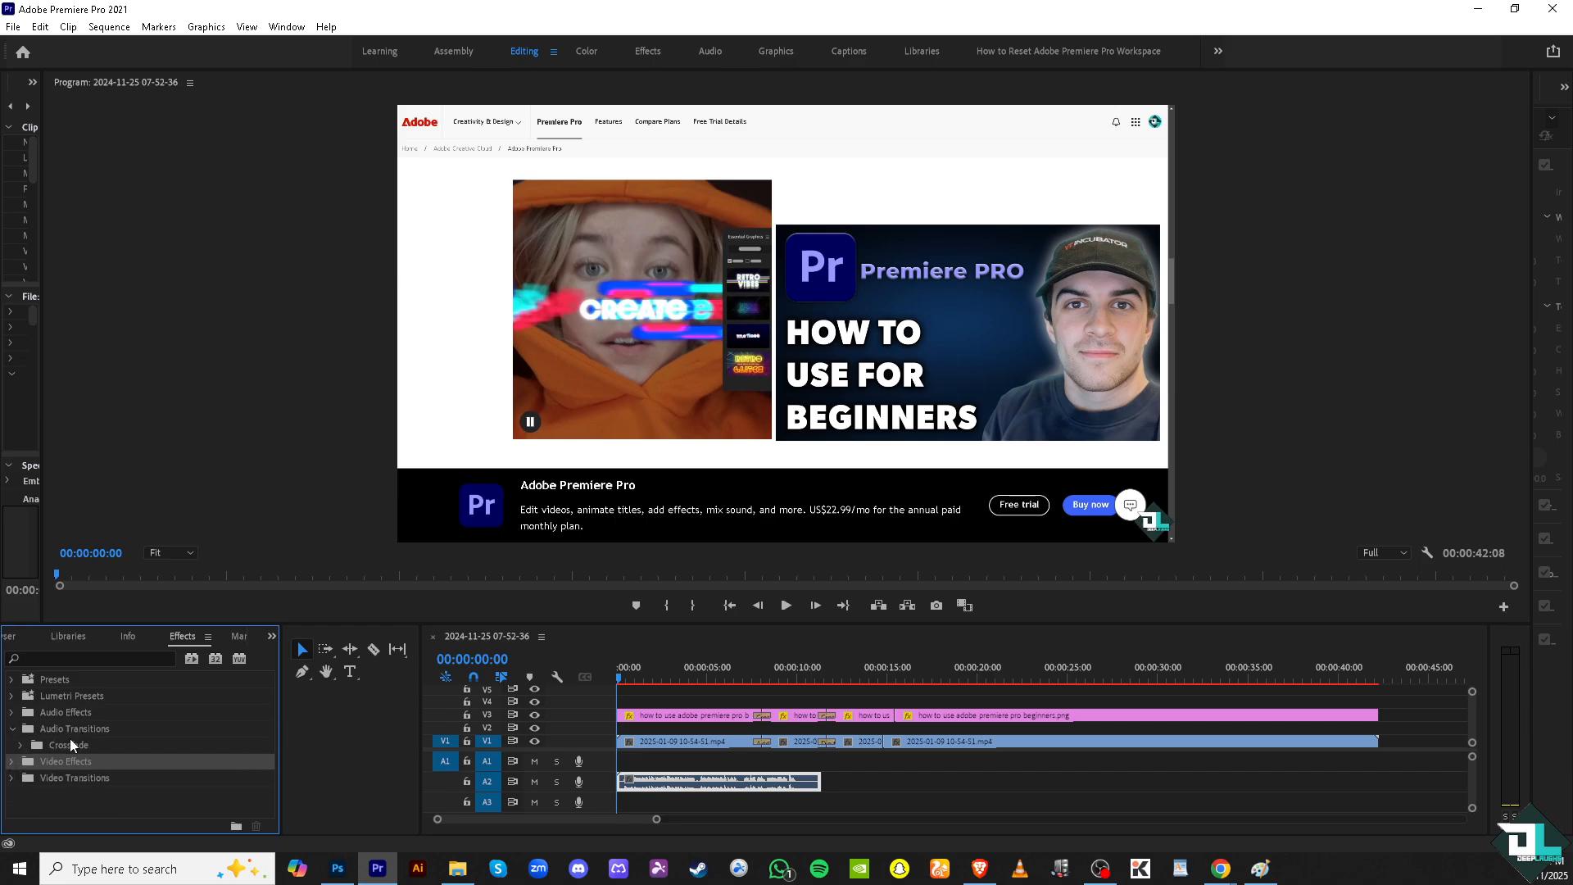
pyautogui.click(20, 745)
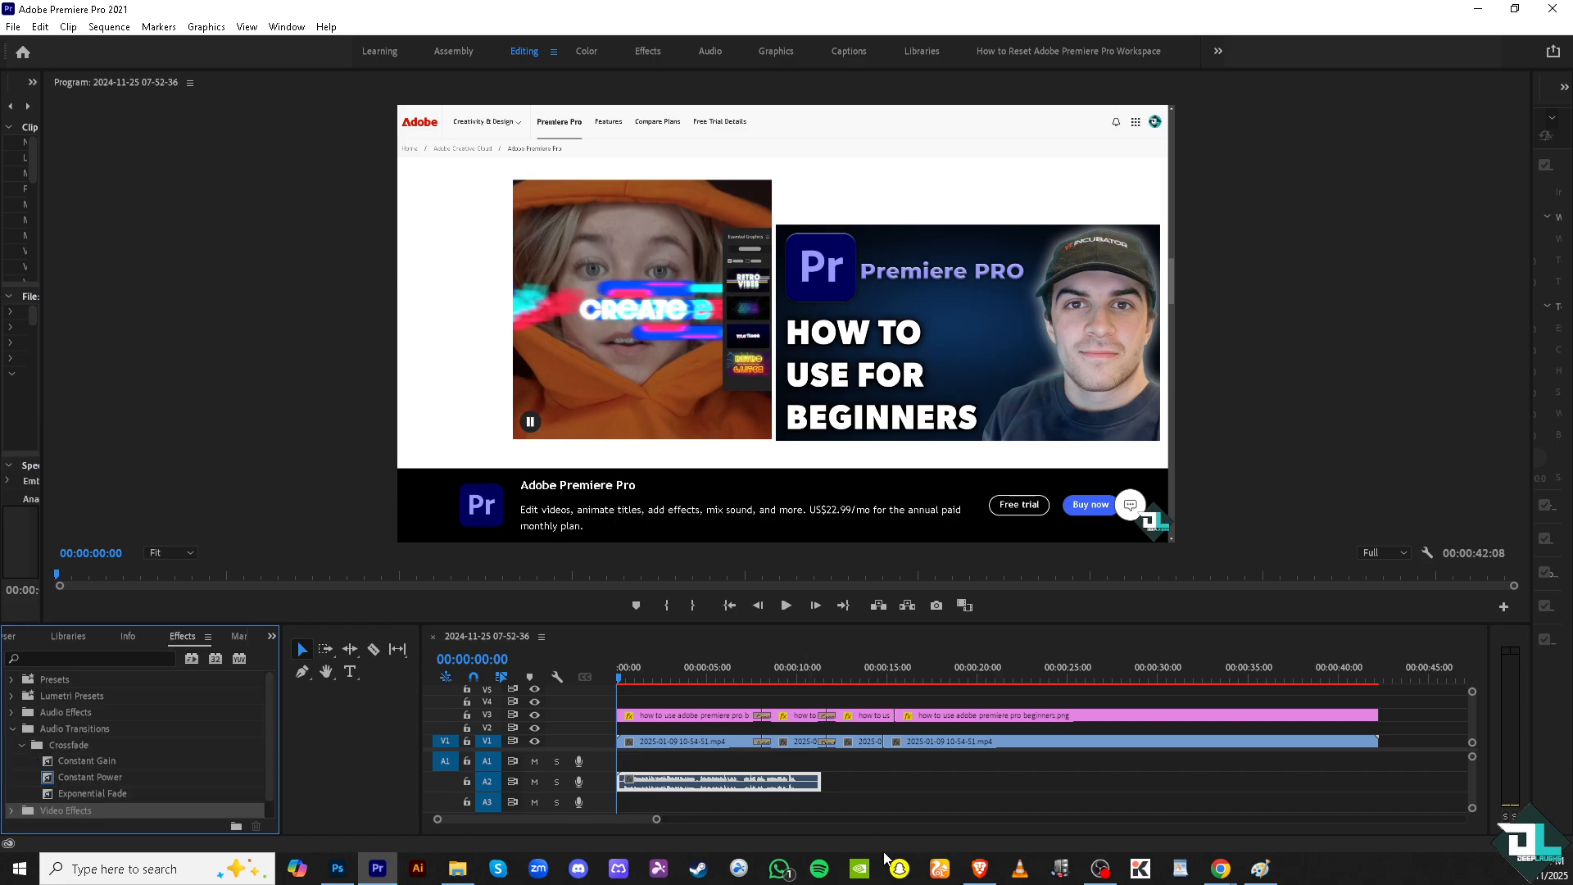
# Split the audio clip on A2 at about 0.5, 1, 1.5 and 2.2 seconds
pyautogui.moveTo(655, 819); pyautogui.dragTo(524, 819)
pyautogui.press('c')
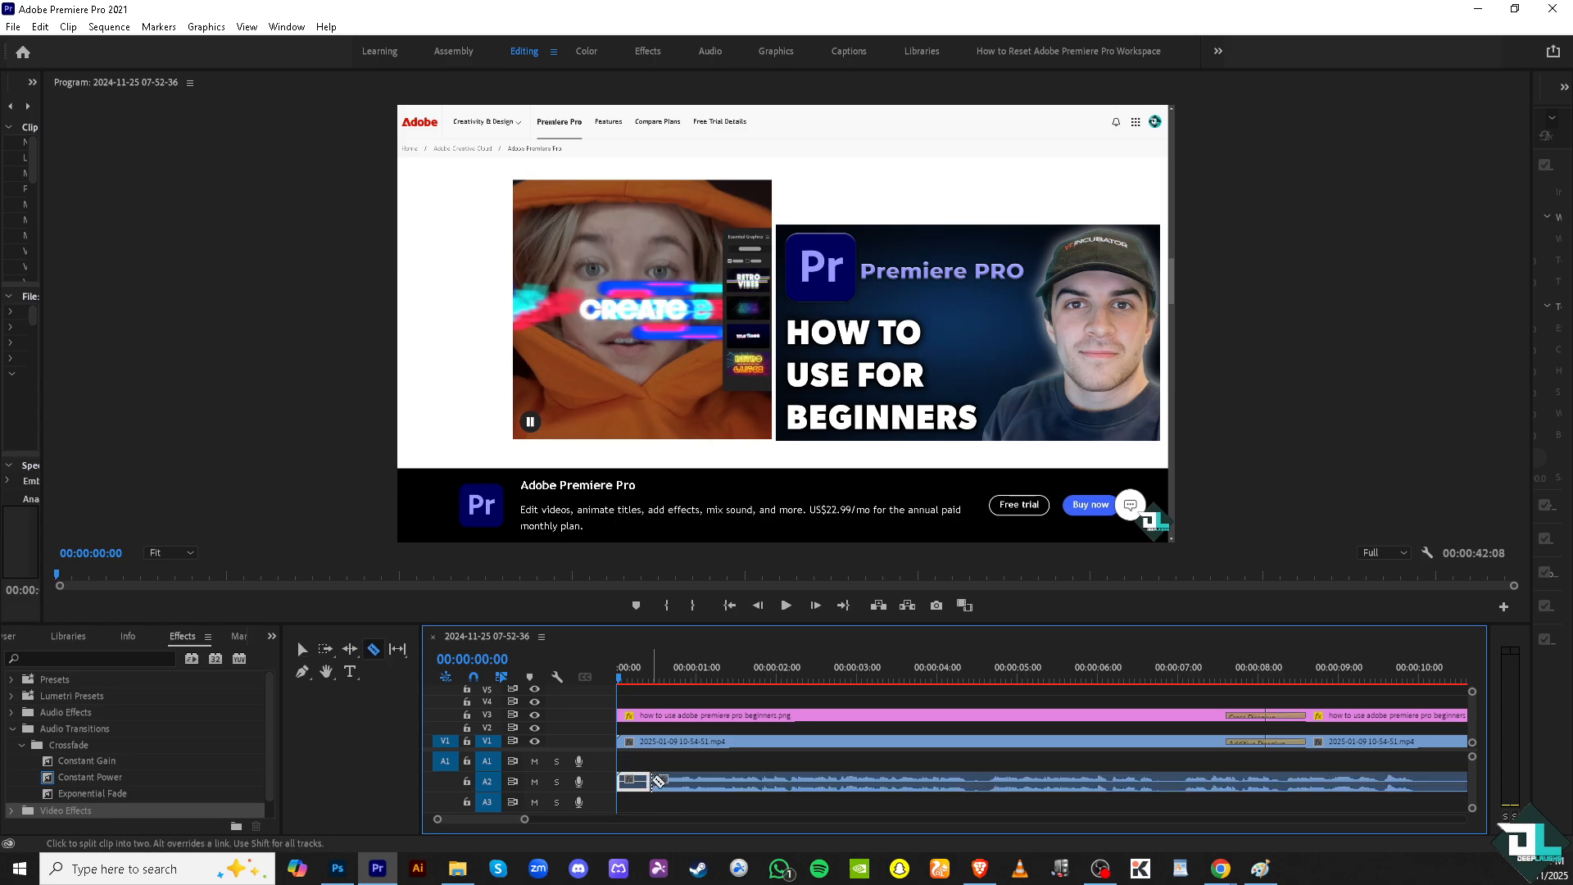
pyautogui.click(748, 780)
pyautogui.click(800, 780)
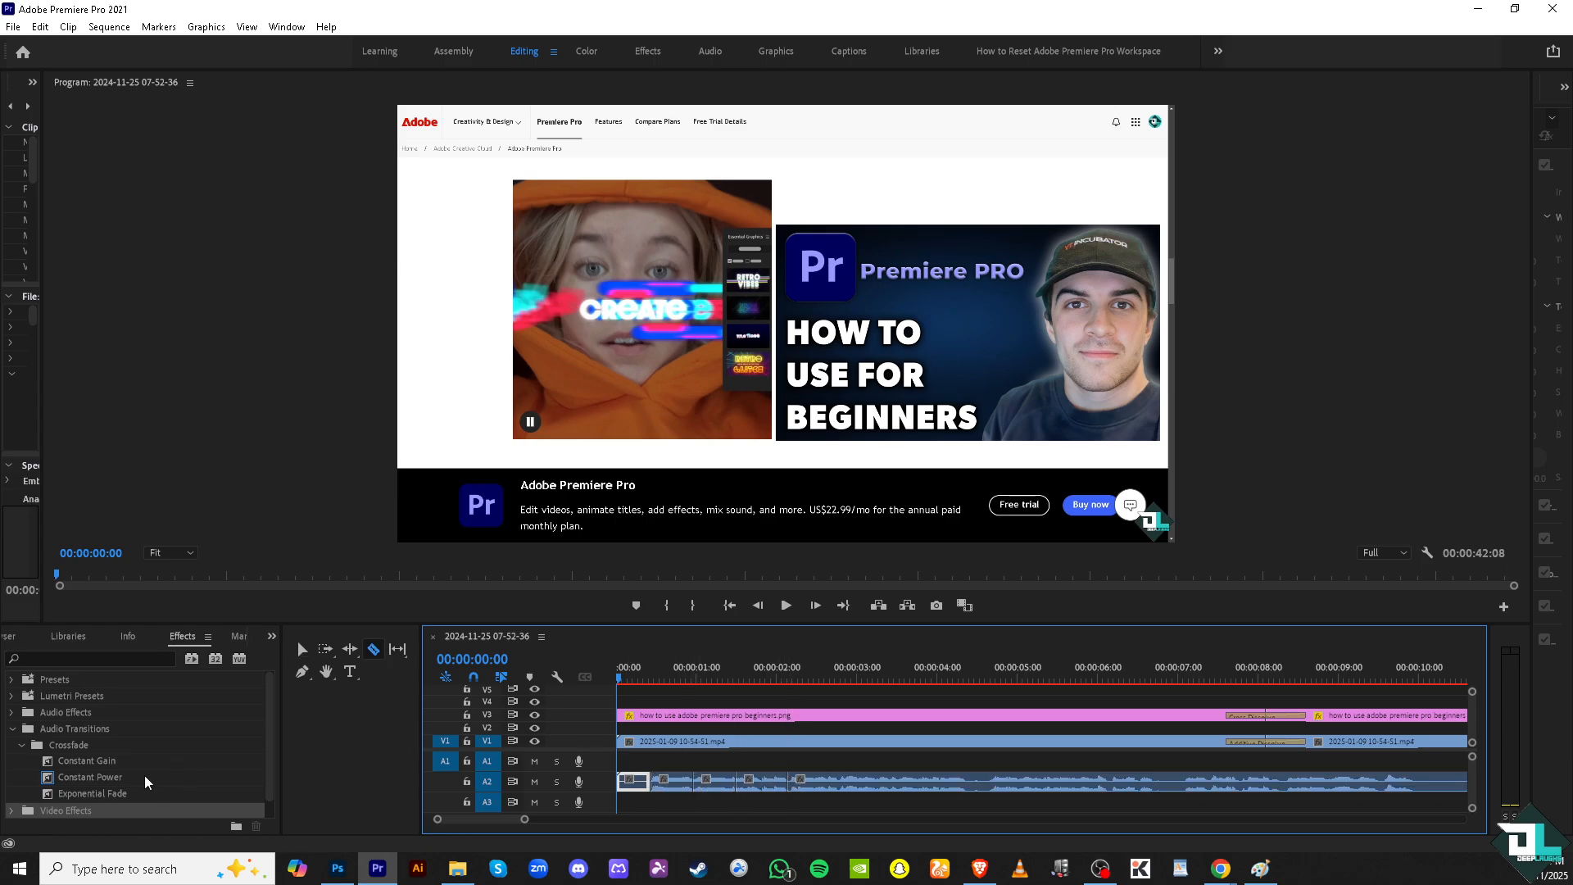
# Apply Constant Gain, Constant Power and Exponential Fade to the first three cuts of the A2 audio, in that order
pyautogui.moveTo(109, 763); pyautogui.dragTo(632, 780)
pyautogui.moveTo(103, 783); pyautogui.dragTo(741, 782)
pyautogui.press('v')
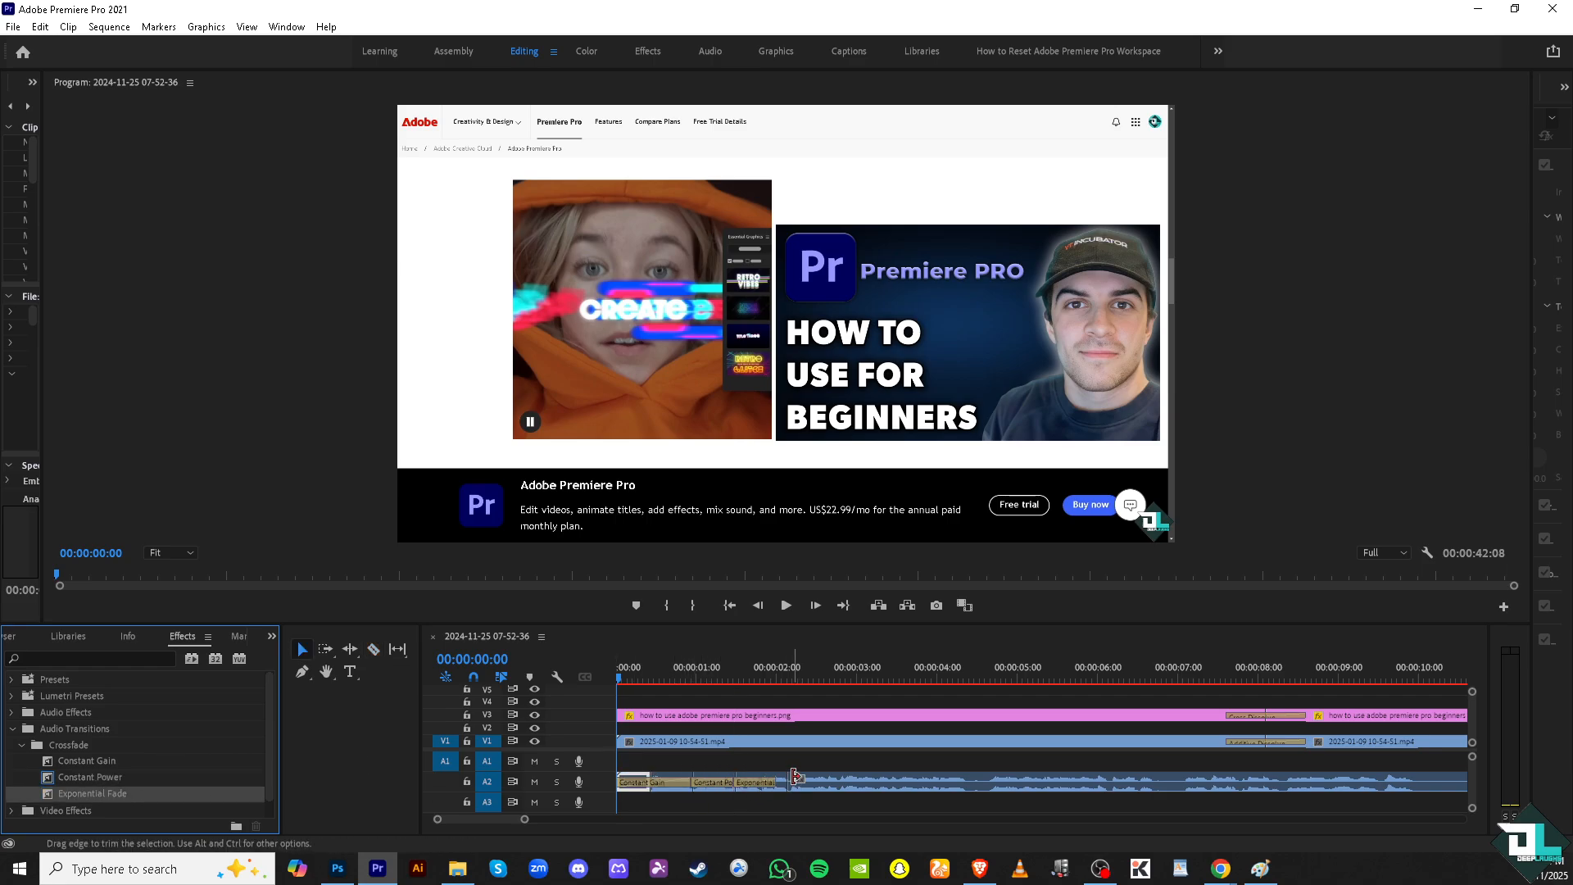
# Apply the default audio transition to the fourth cut on A2, at about 2.2 seconds
pyautogui.rightClick(792, 782)
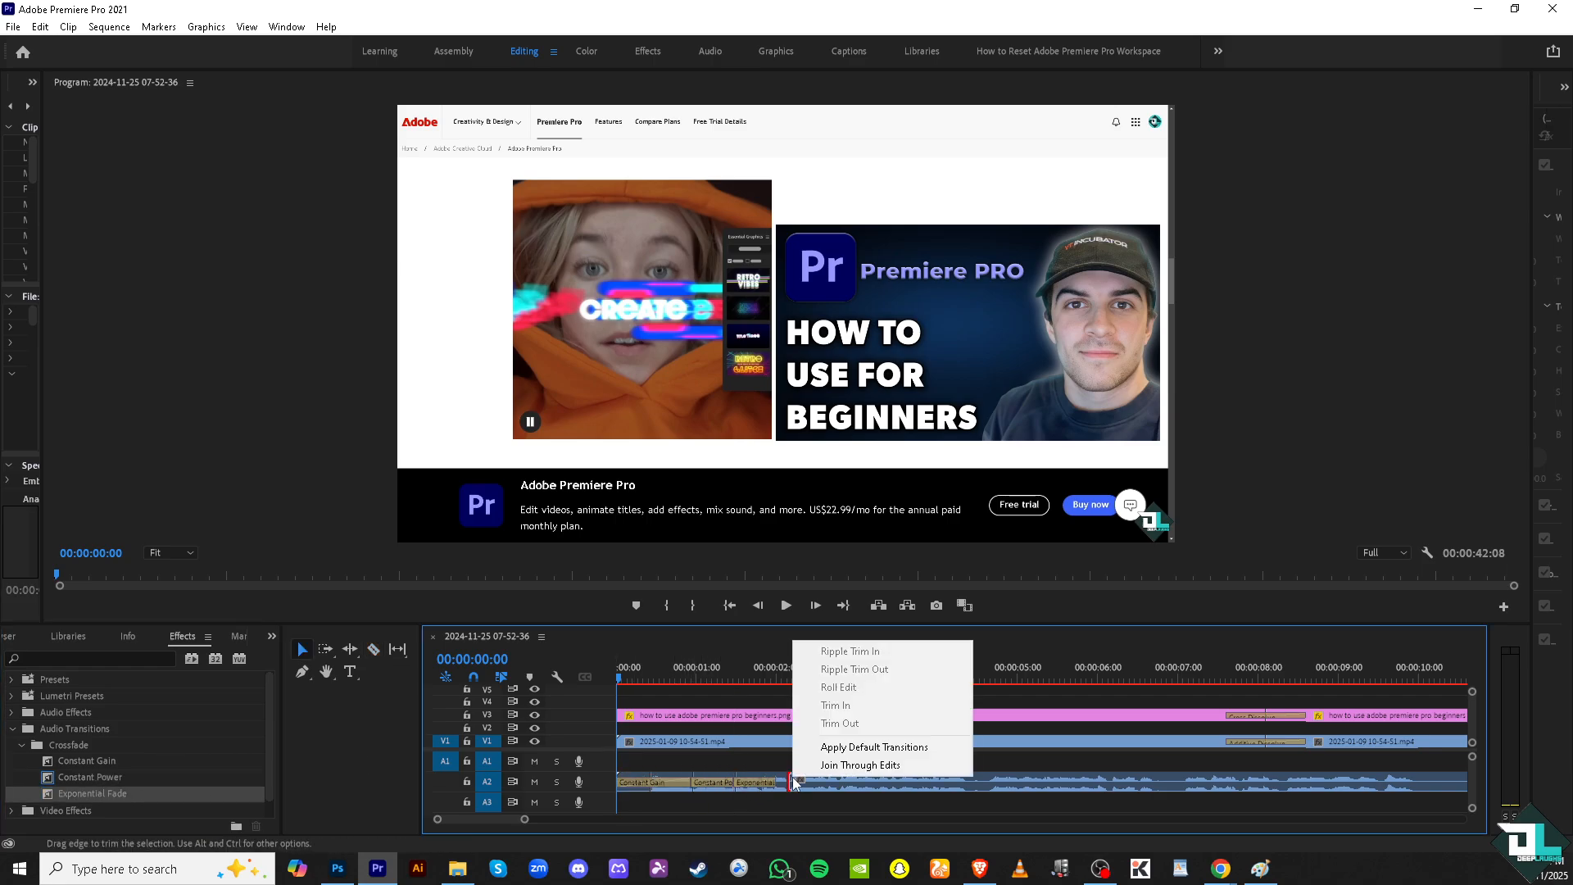
pyautogui.click(858, 747)
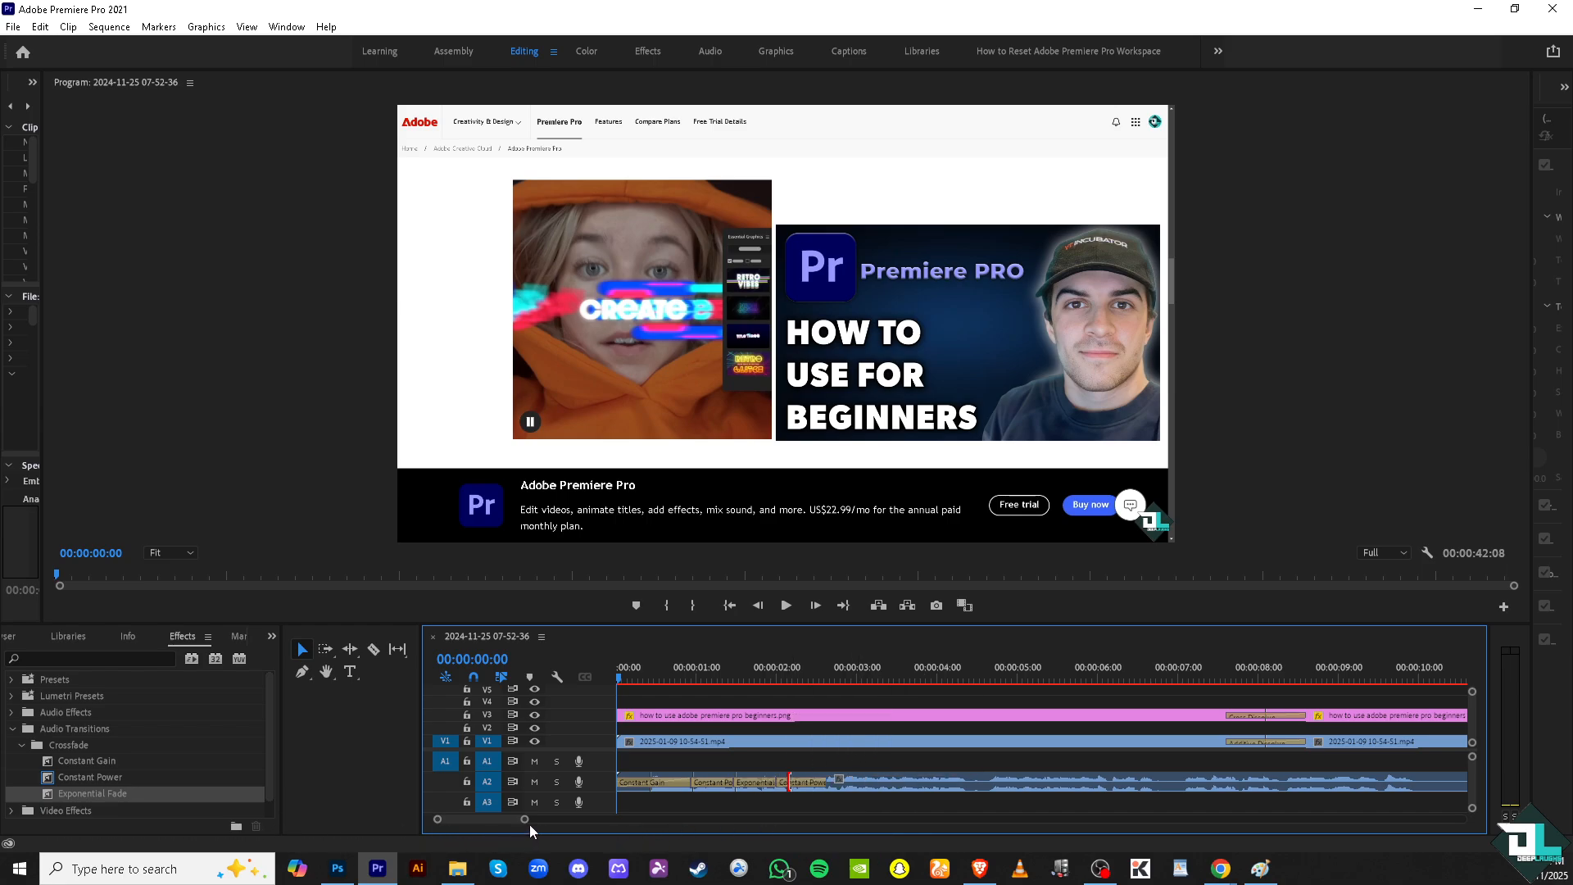
pyautogui.moveTo(529, 824); pyautogui.dragTo(795, 821)
# Search the effects library for "ligh" and apply Lighting Effects to the first video clip on V1
pyautogui.click(12, 729)
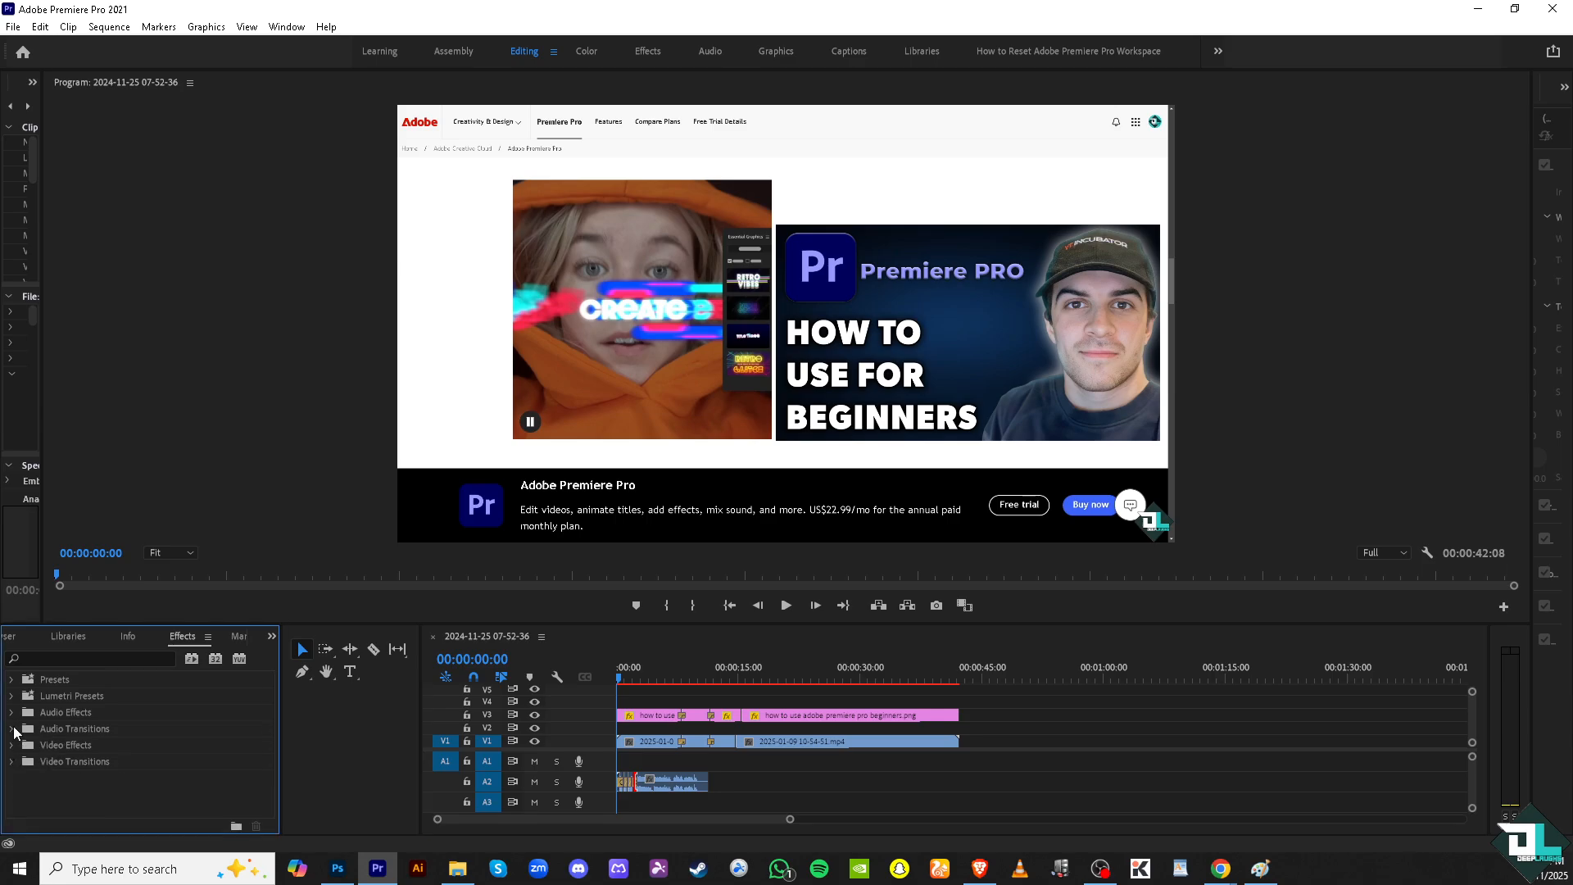
pyautogui.click(12, 746)
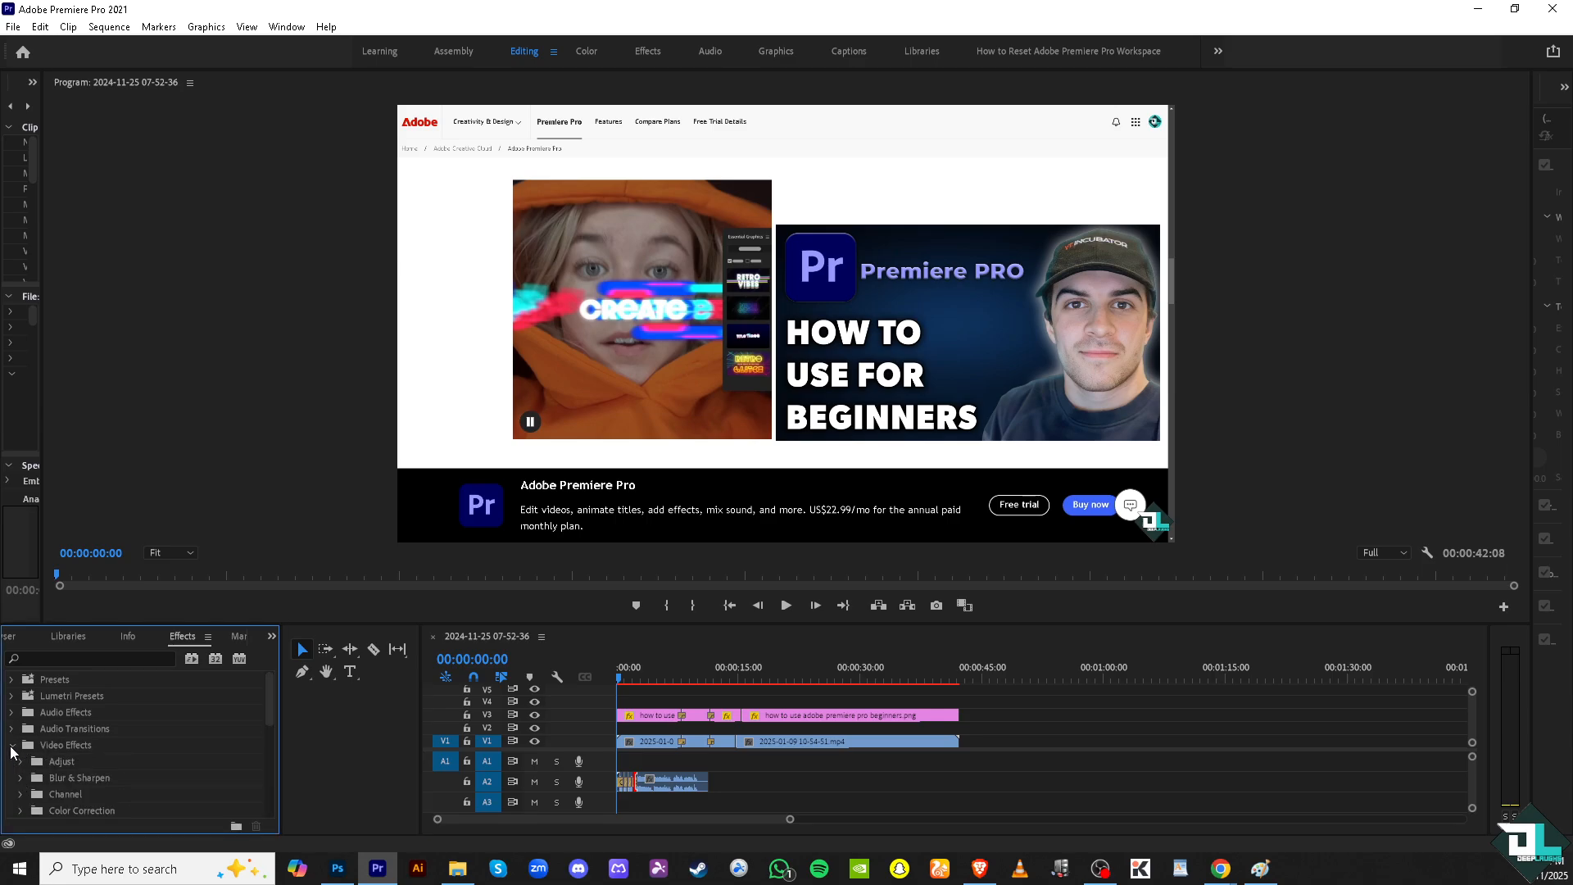
pyautogui.scroll(-2, 40, 752)
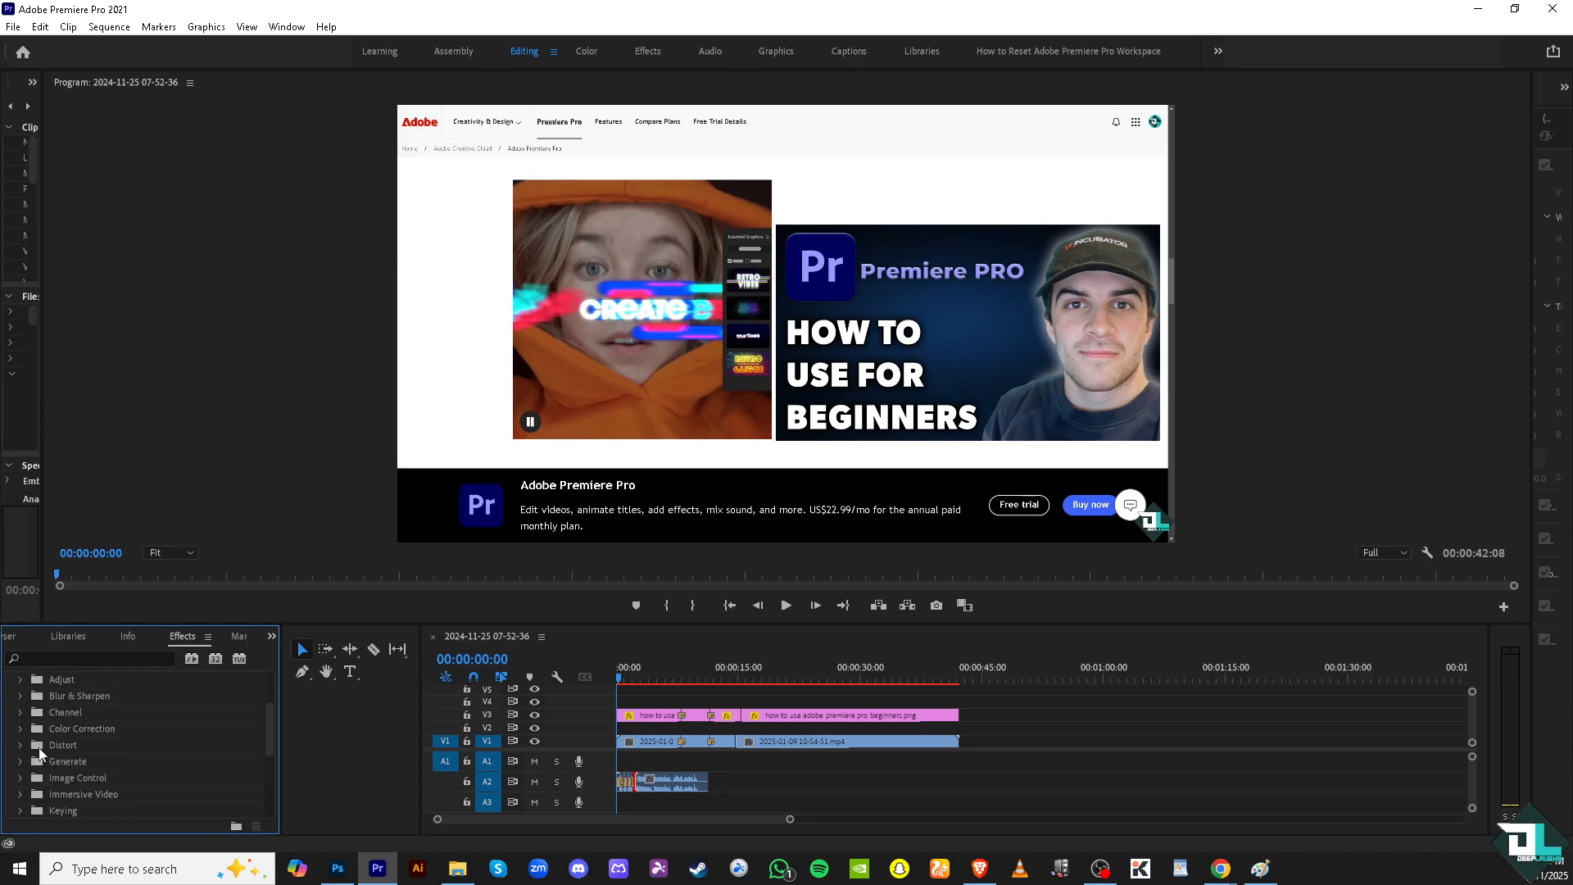
pyautogui.scroll(-4, 40, 752)
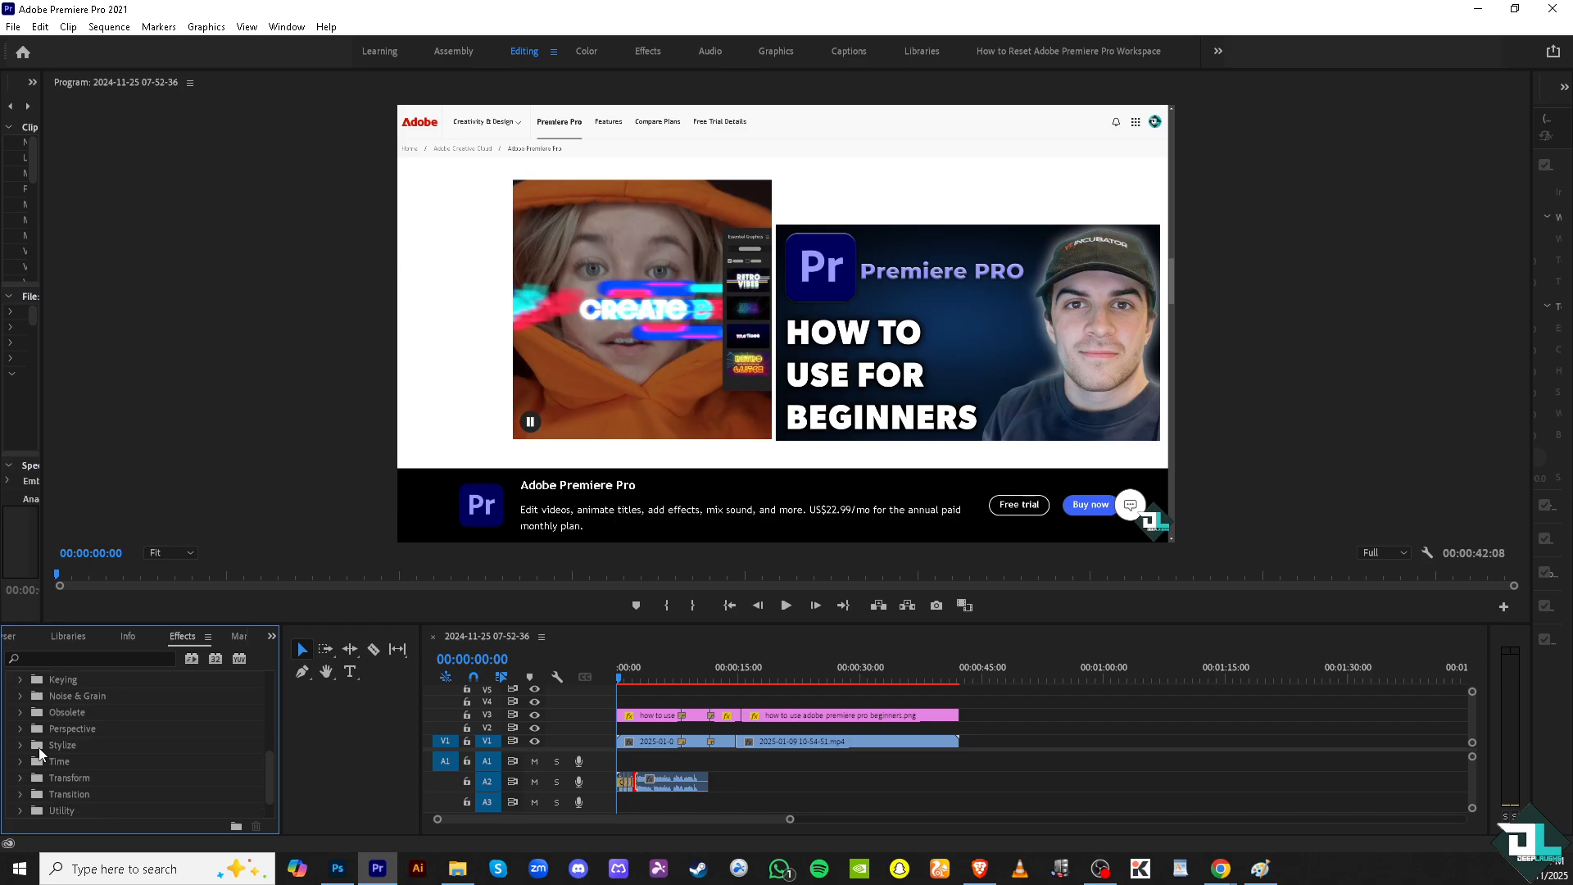
pyautogui.scroll(-1, 40, 752)
pyautogui.scroll(3, 75, 754)
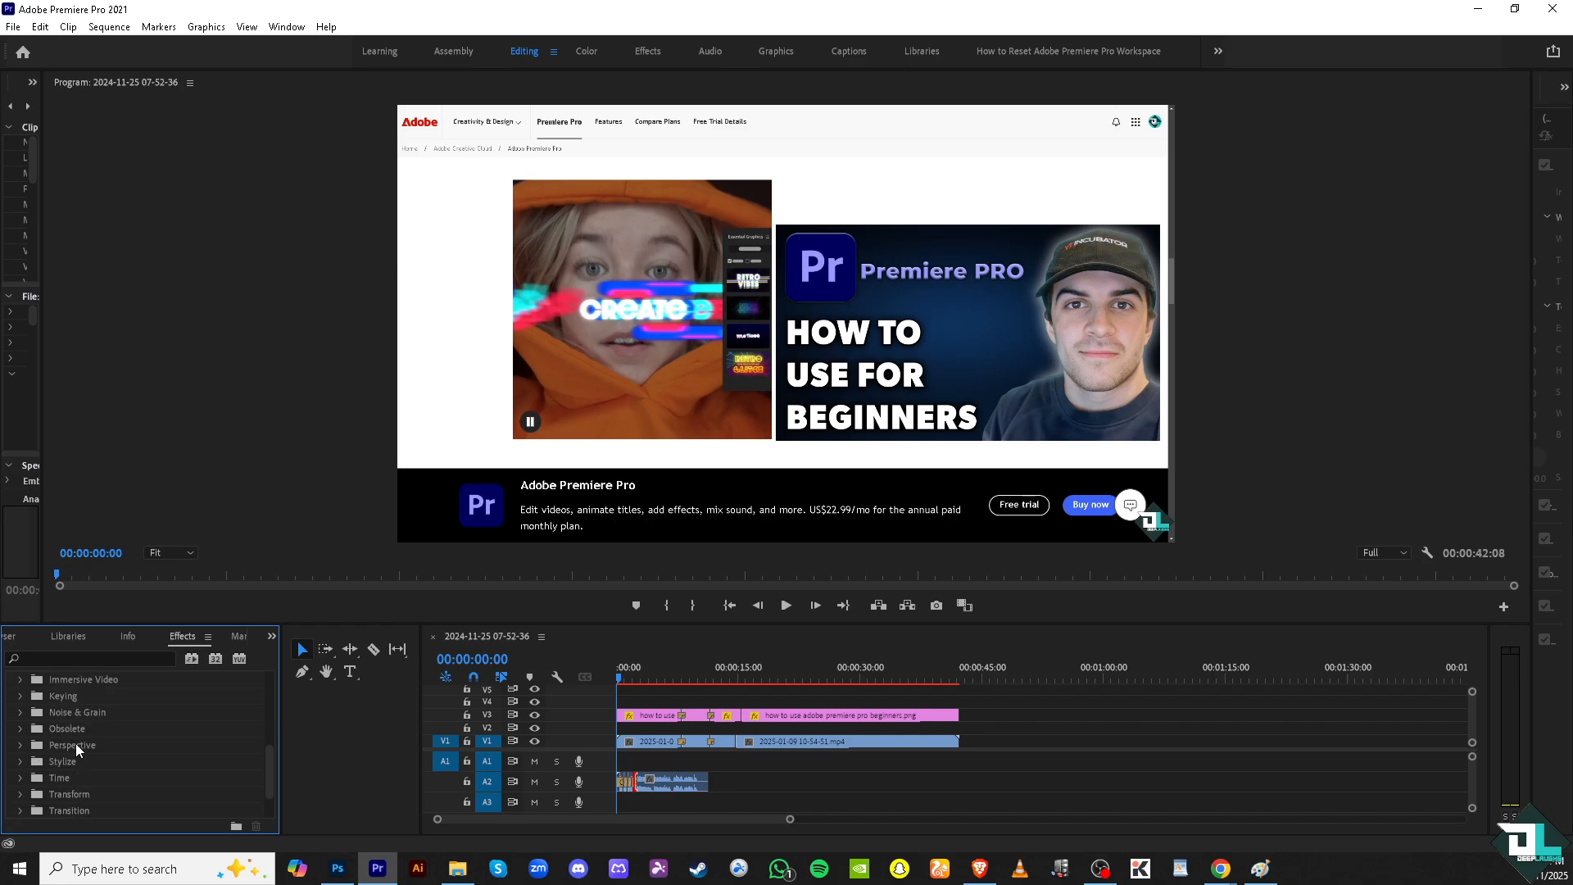
pyautogui.click(101, 657)
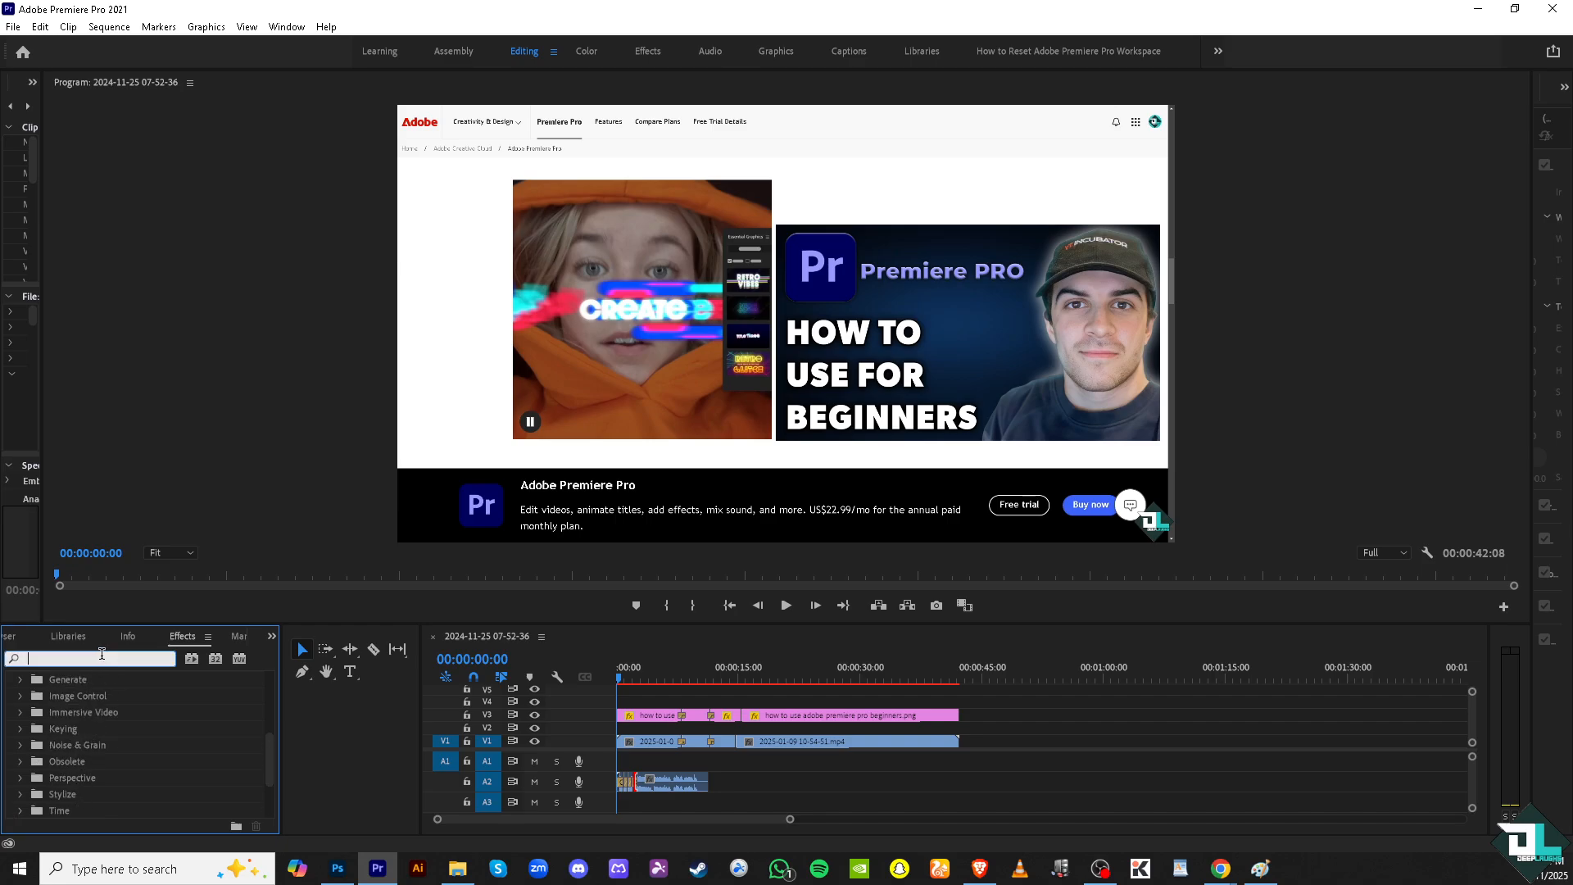
pyautogui.write('light5i')
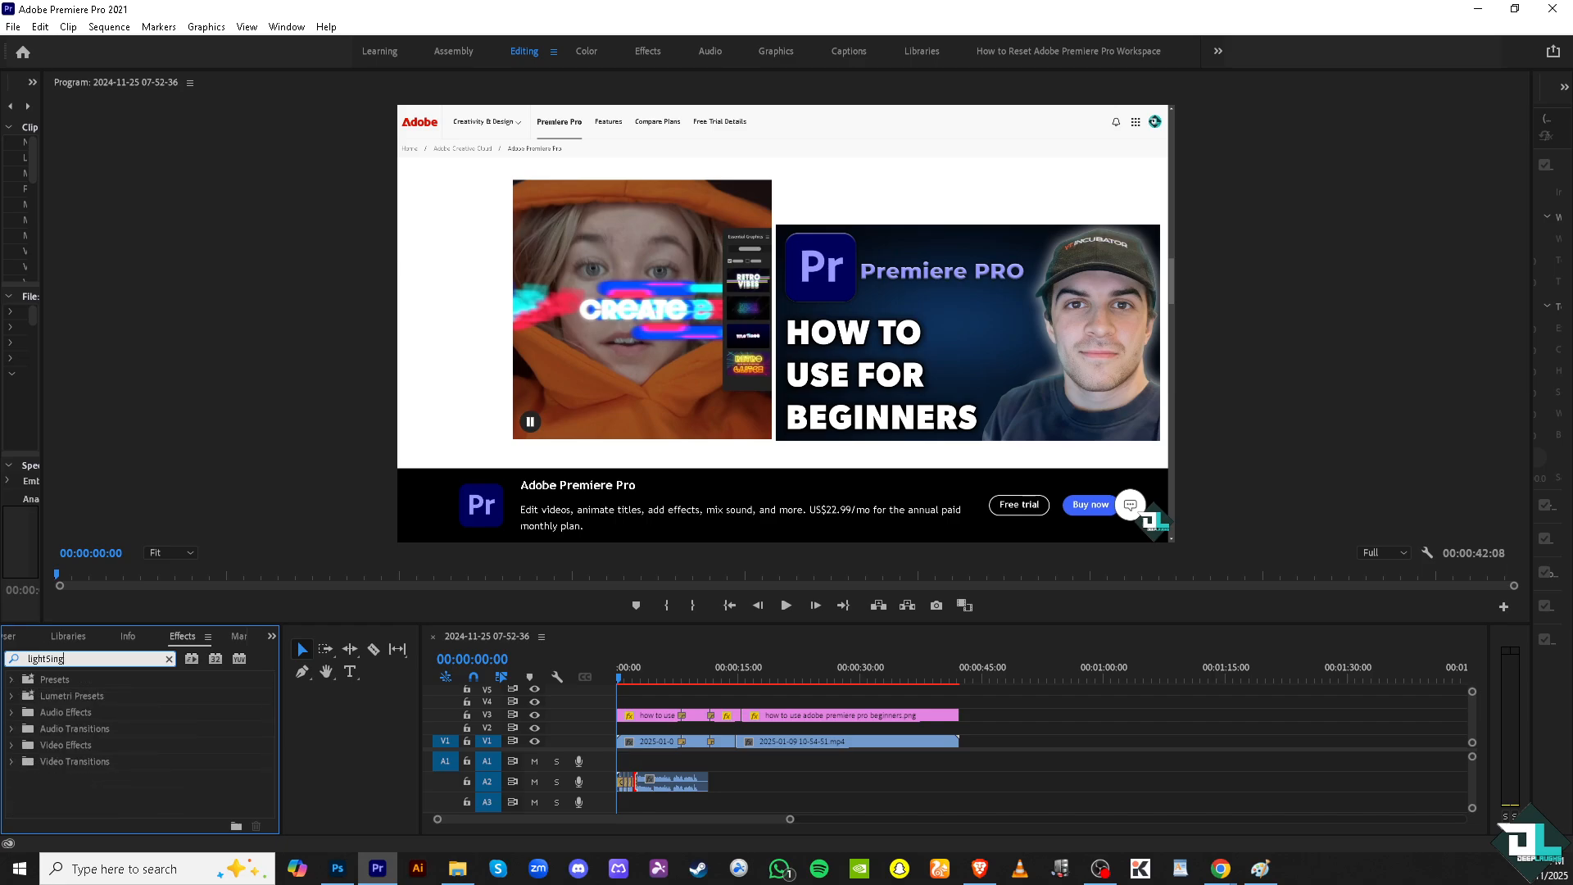
pyautogui.press('BackSpace')
pyautogui.press('BackSpace')
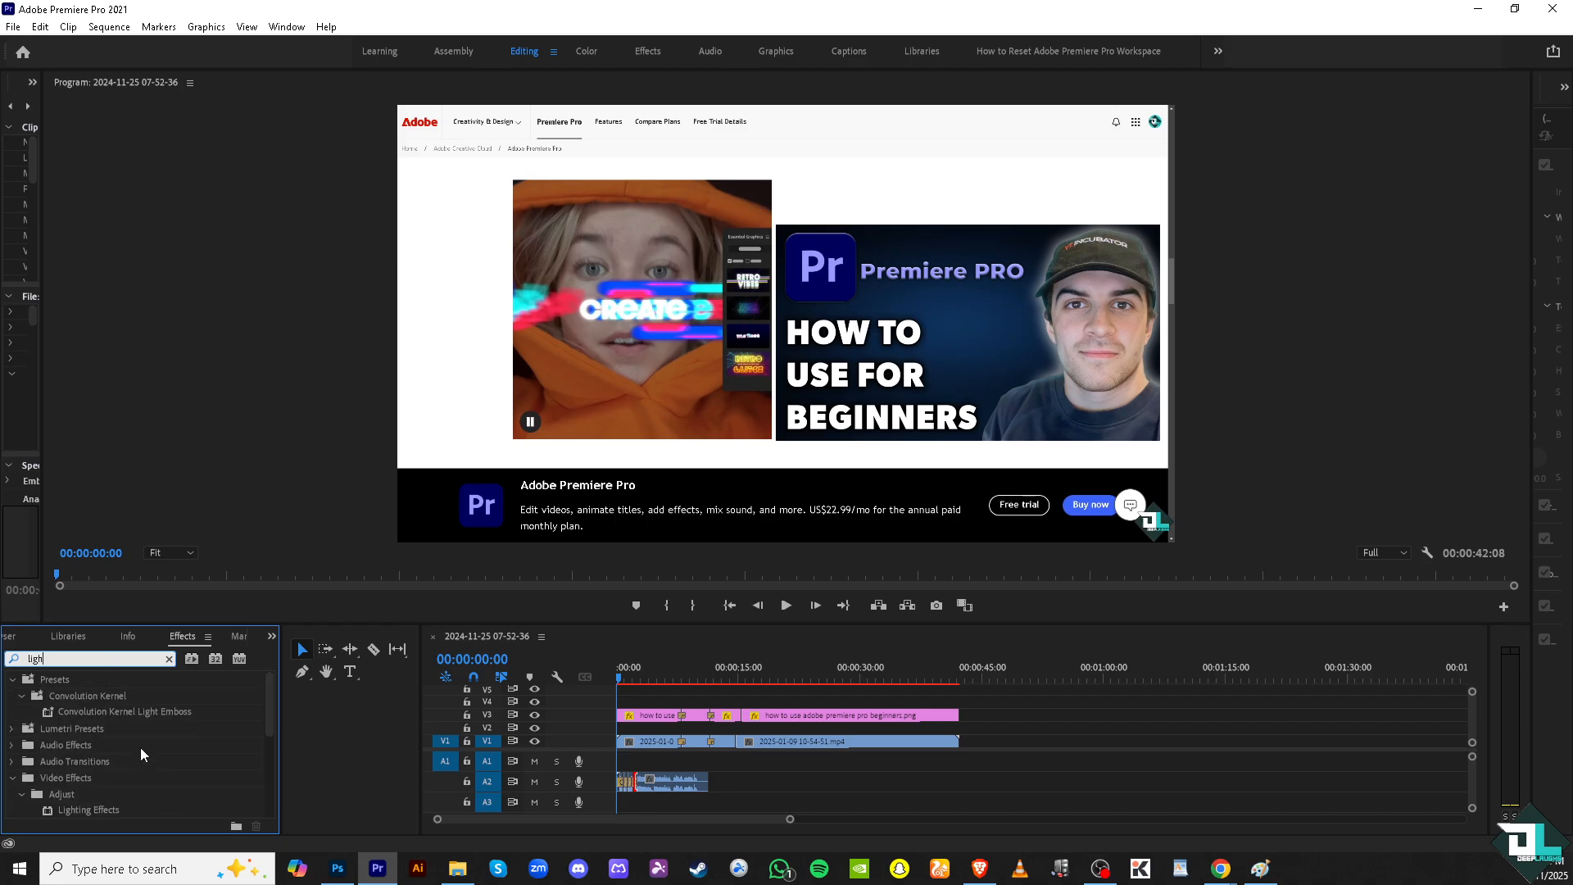
pyautogui.scroll(-1, 82, 784)
pyautogui.moveTo(82, 793); pyautogui.dragTo(658, 742)
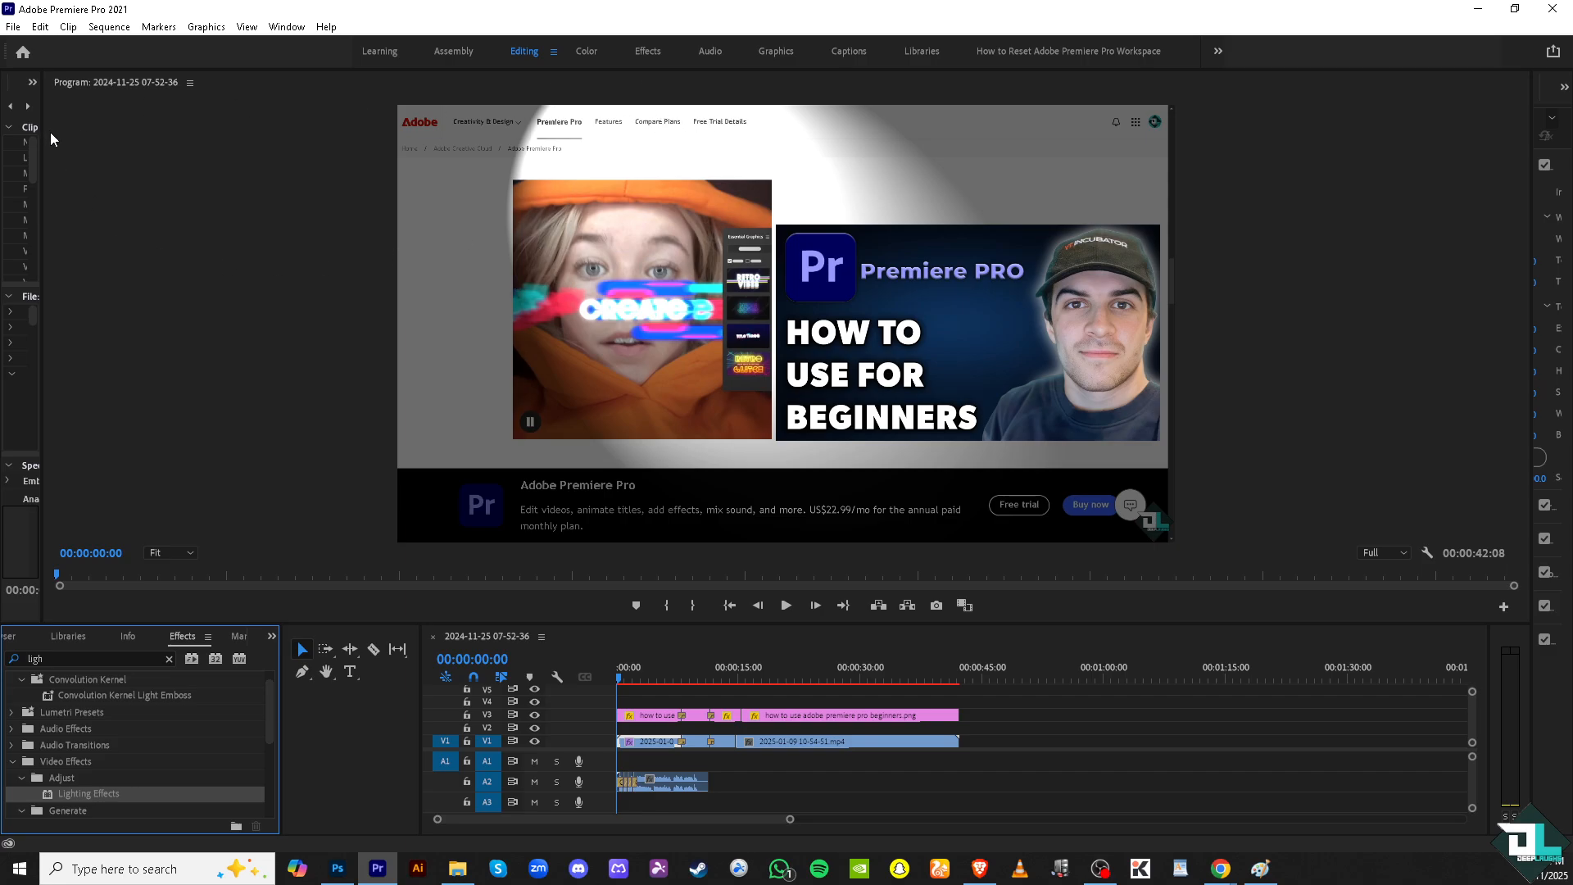
# Make more room beside the program monitor and display the effect controls of the first V1 clip
pyautogui.moveTo(42, 123); pyautogui.dragTo(374, 127)
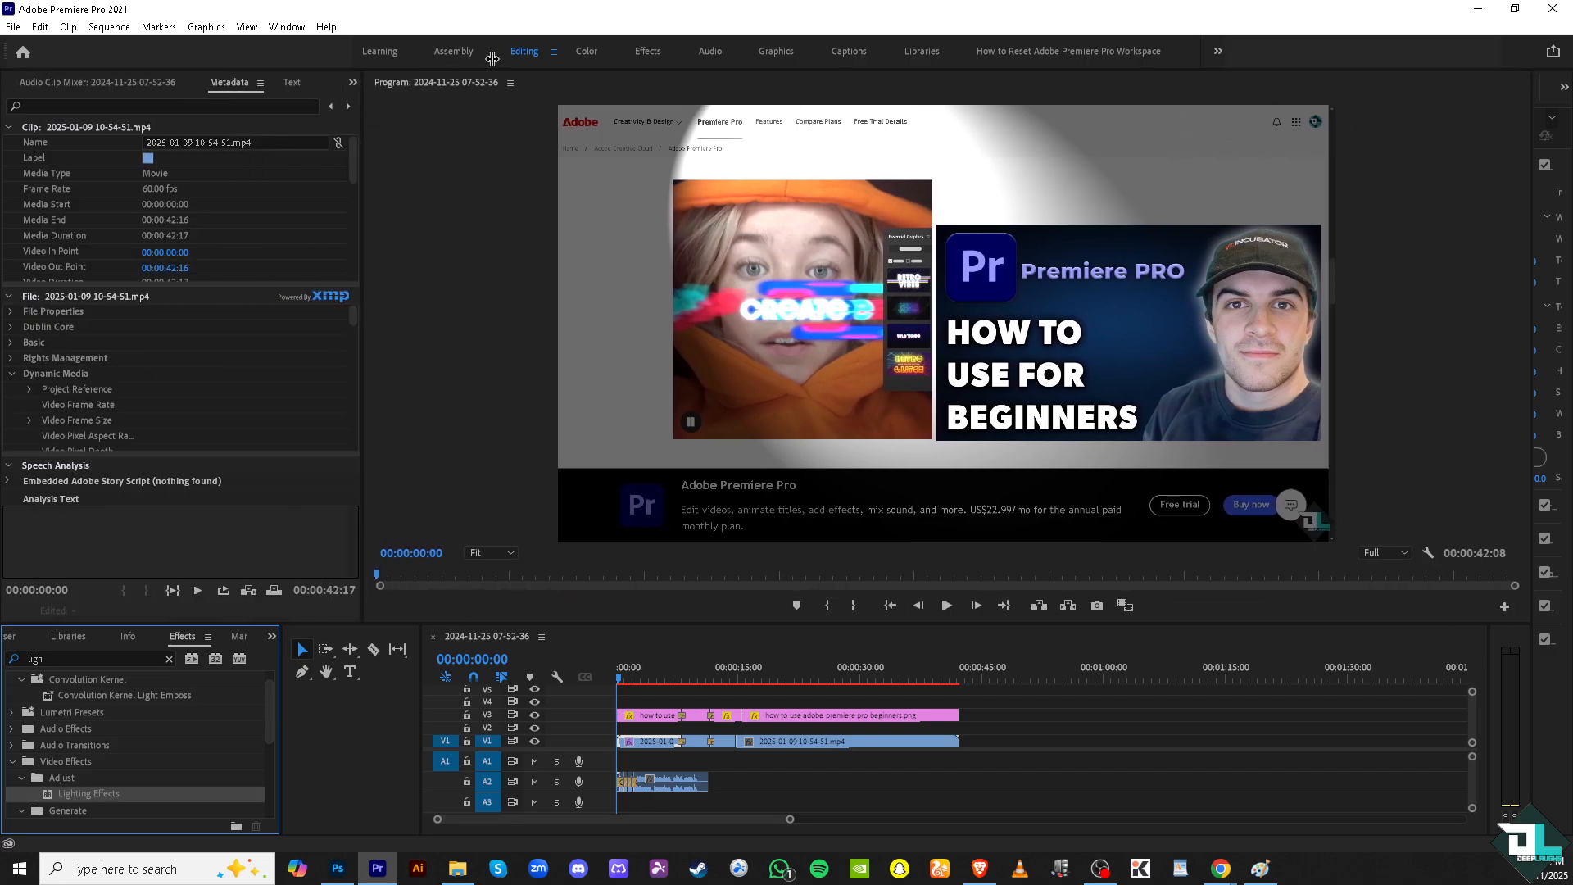
pyautogui.click(641, 742)
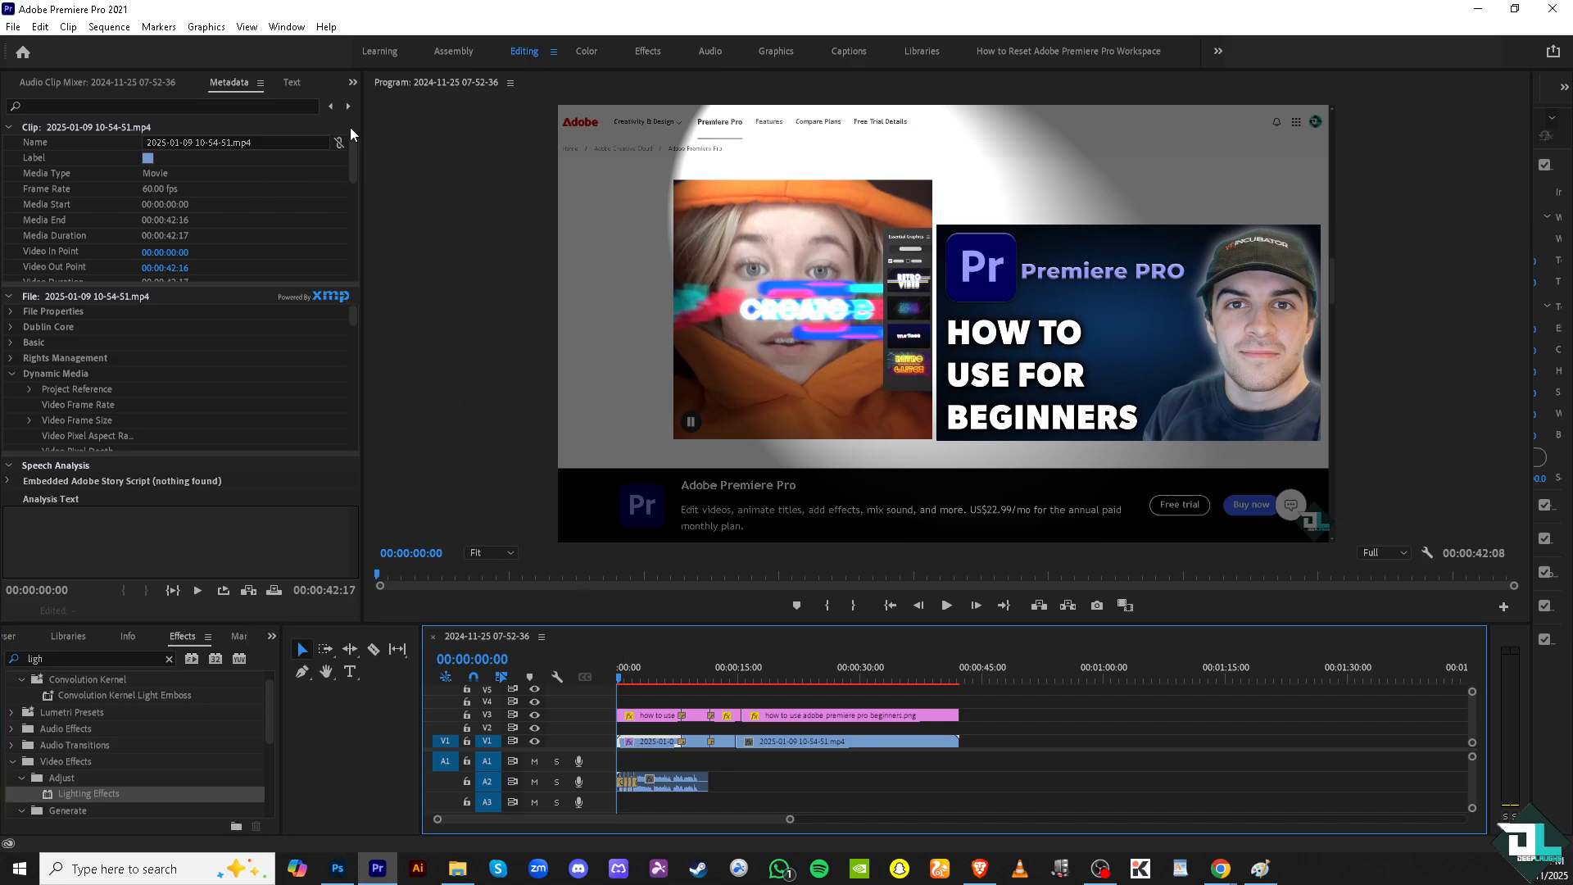
pyautogui.click(112, 82)
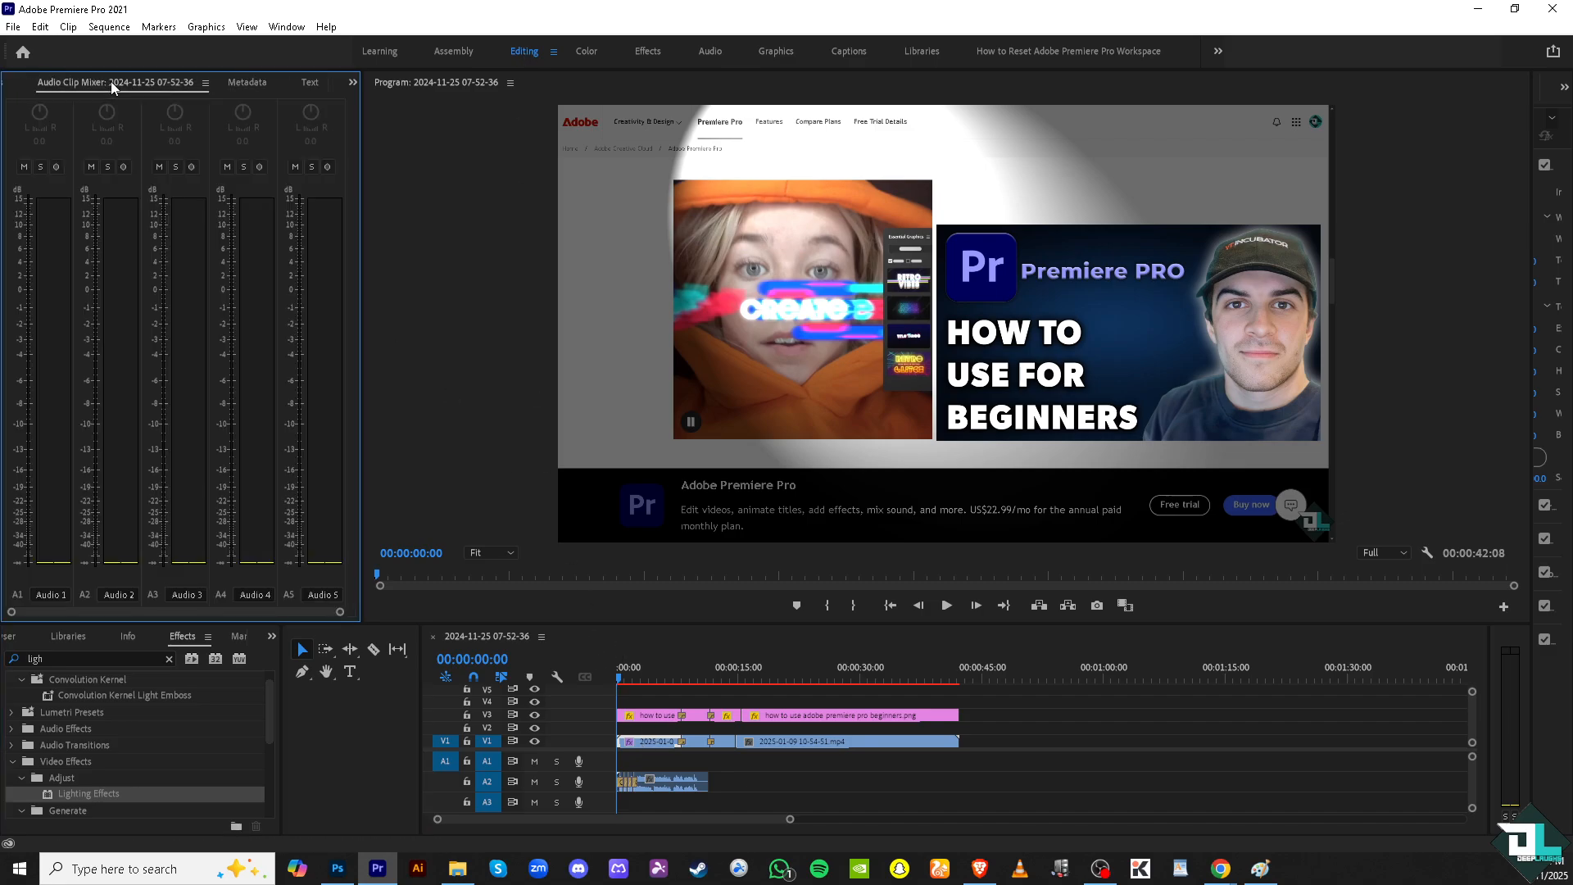
pyautogui.click(352, 83)
pyautogui.click(390, 122)
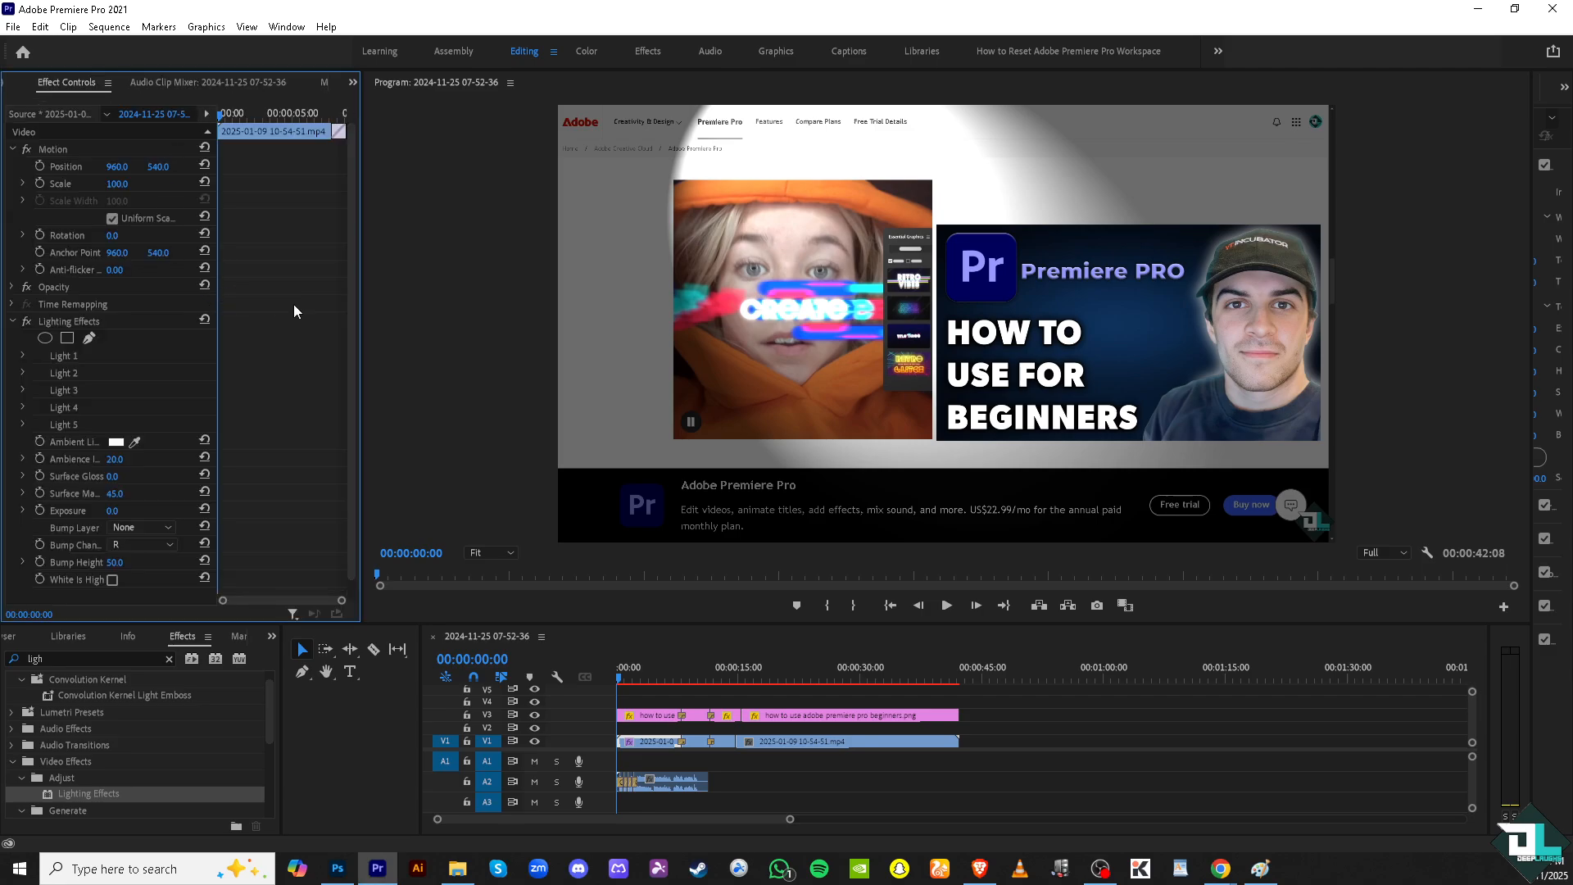
# Set Light 1 of the Lighting Effects to the Directional type with an intensity of 25
pyautogui.click(25, 356)
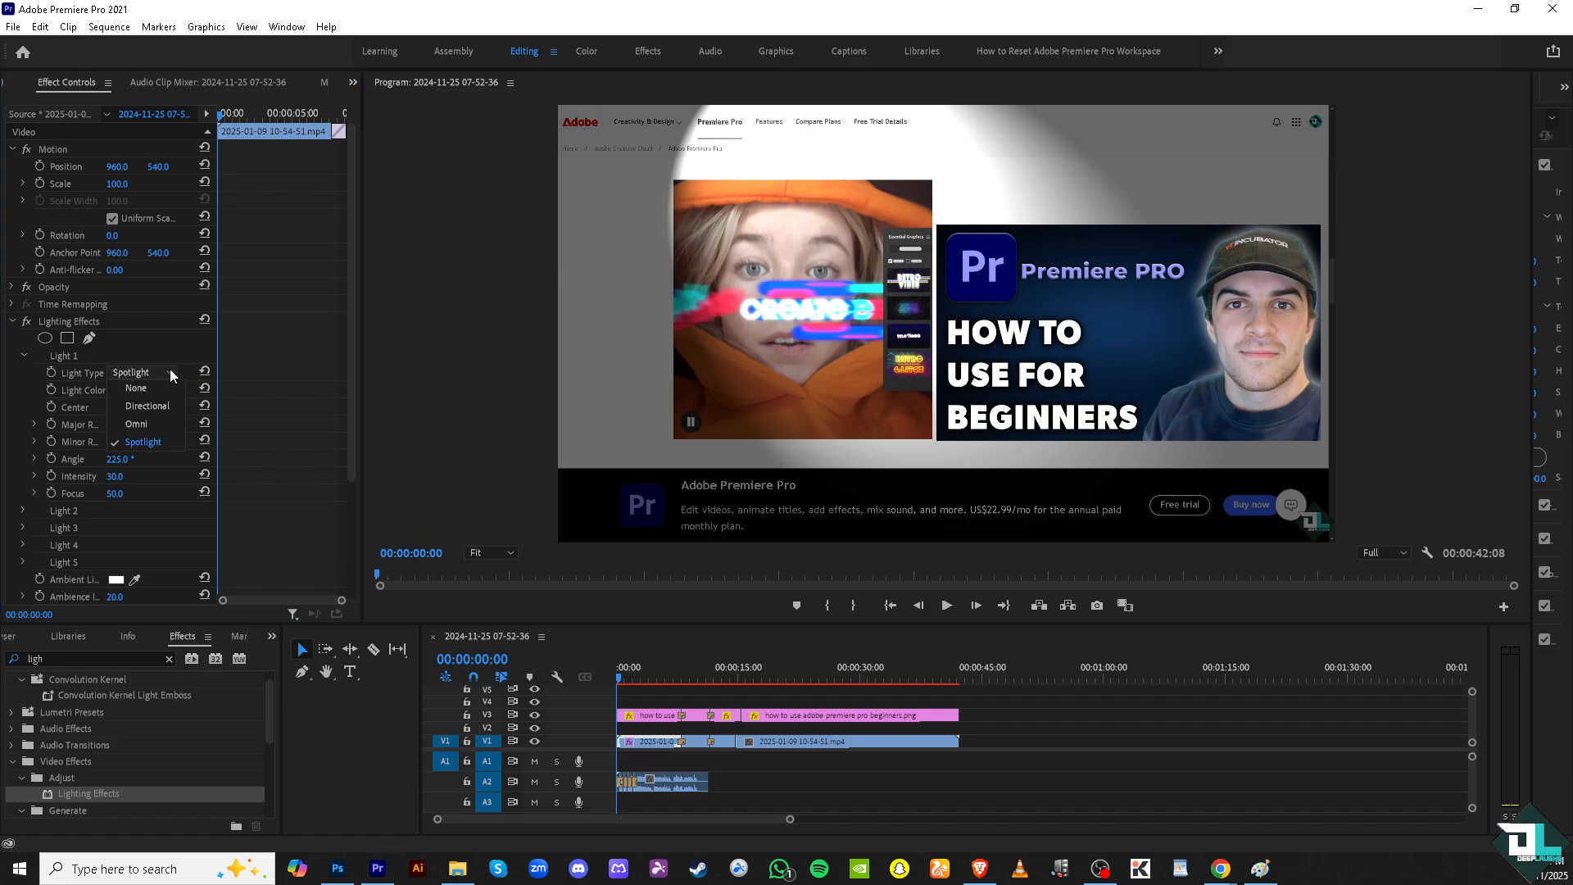
pyautogui.click(170, 371)
pyautogui.click(167, 404)
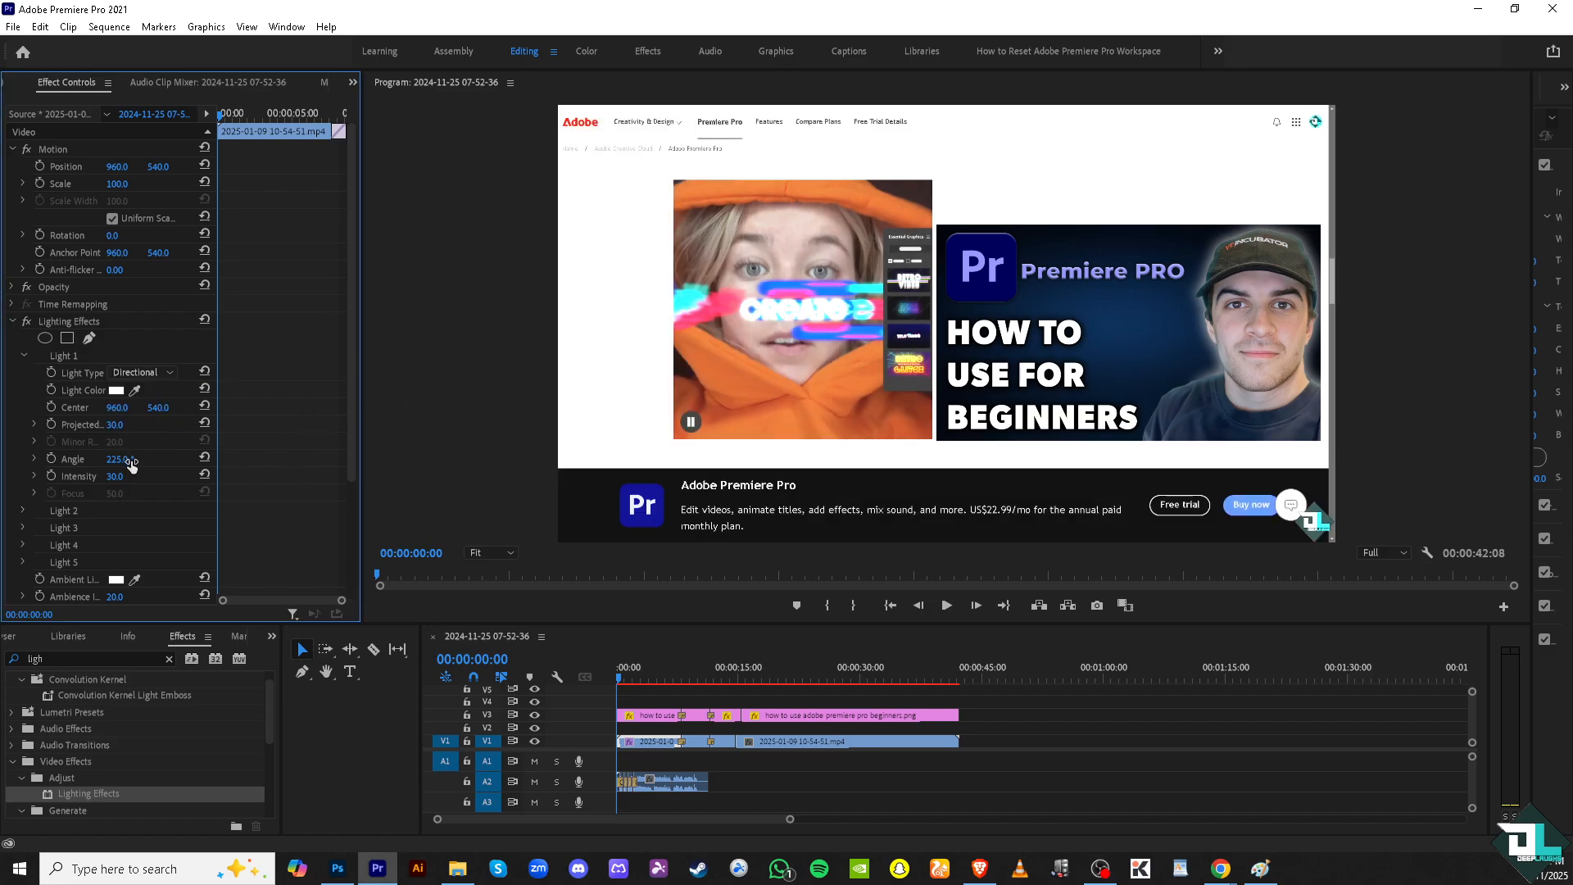
pyautogui.moveTo(115, 476); pyautogui.dragTo(110, 476)
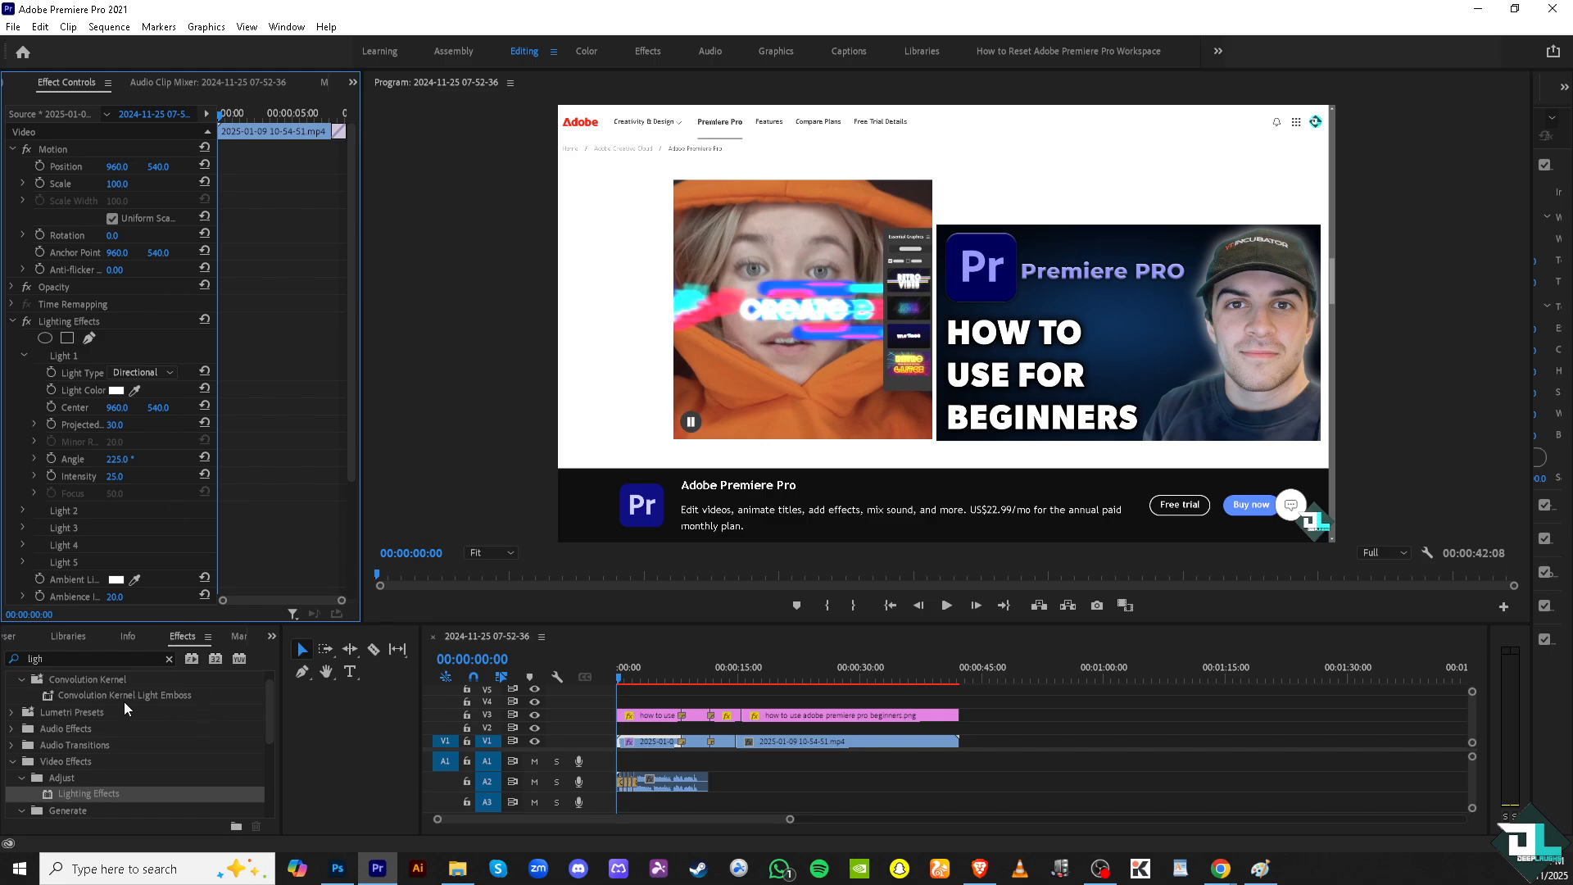
# Display the Lumetri Color controls and widen their area so all Basic Correction sliders fit
pyautogui.click(52, 718)
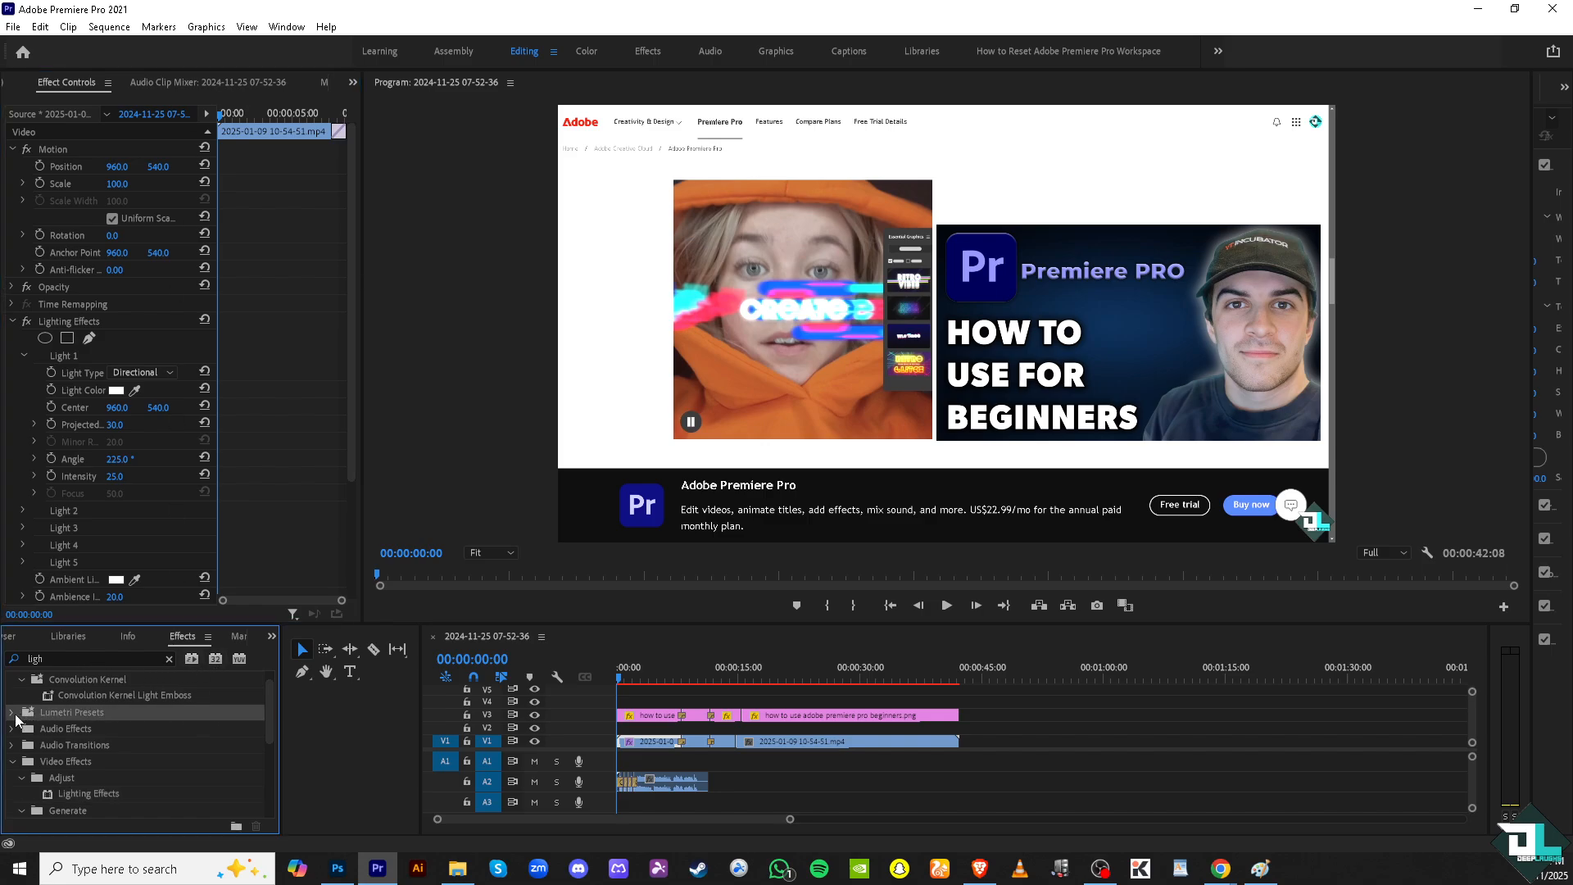
pyautogui.click(293, 31)
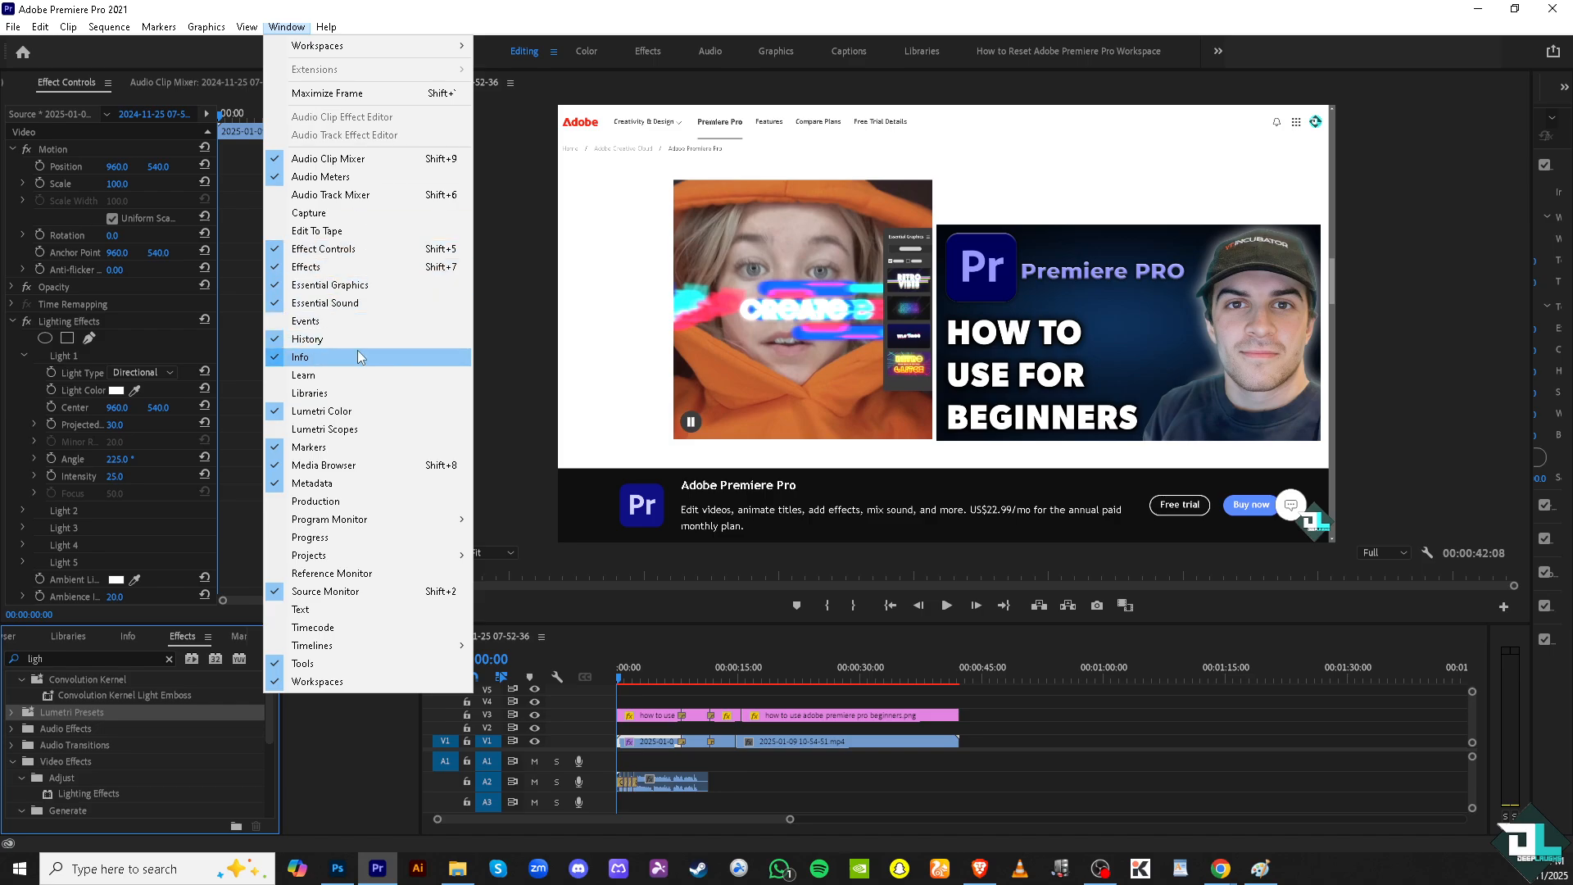
pyautogui.click(340, 419)
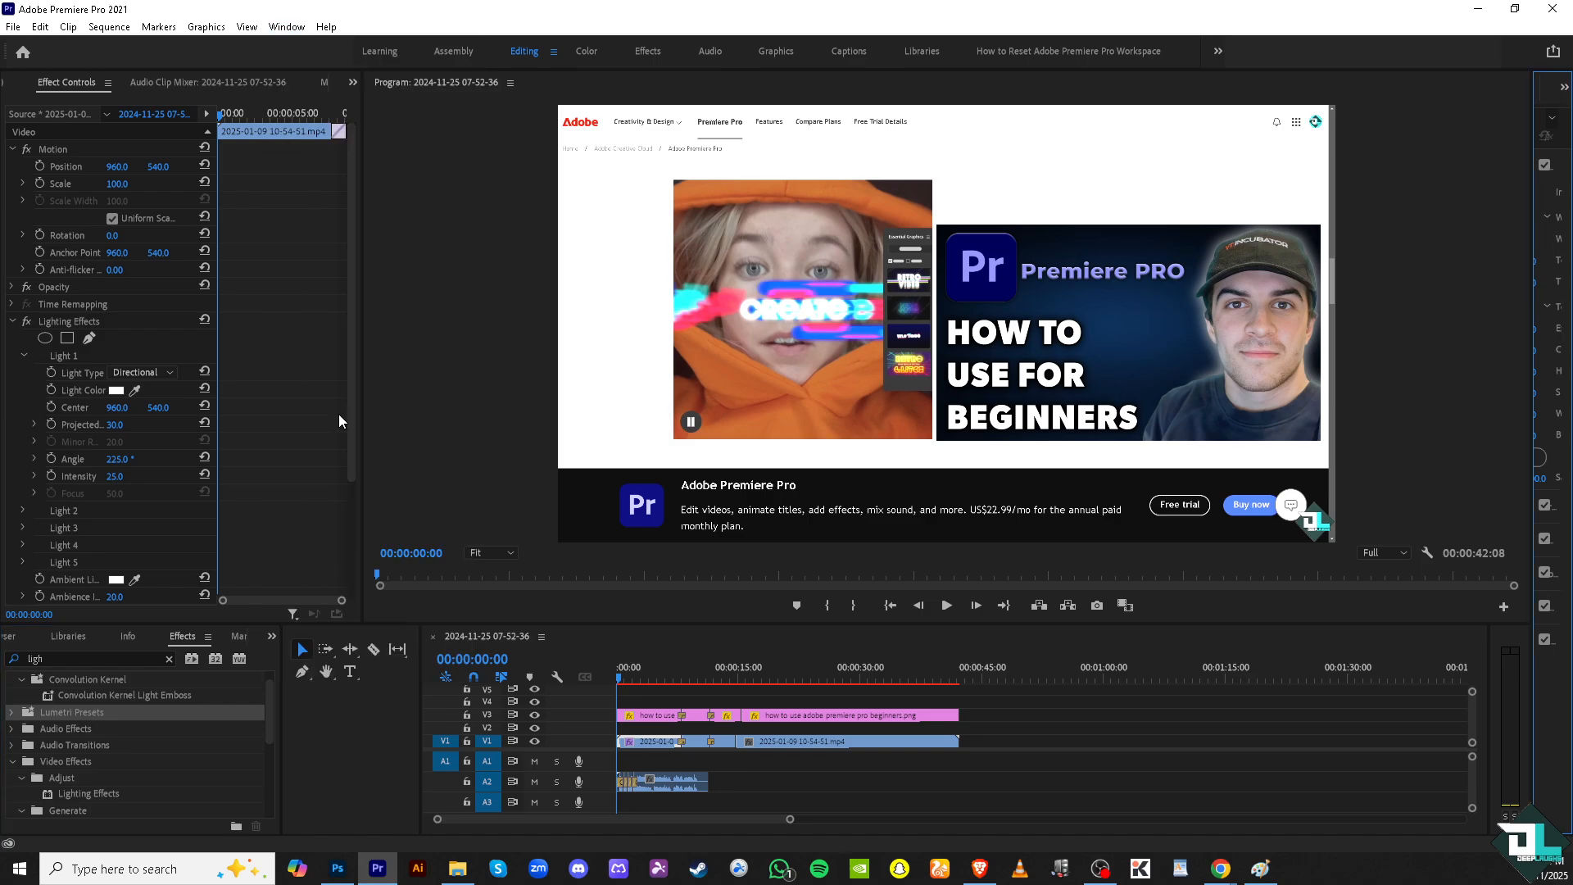
pyautogui.moveTo(1532, 97); pyautogui.dragTo(996, 146)
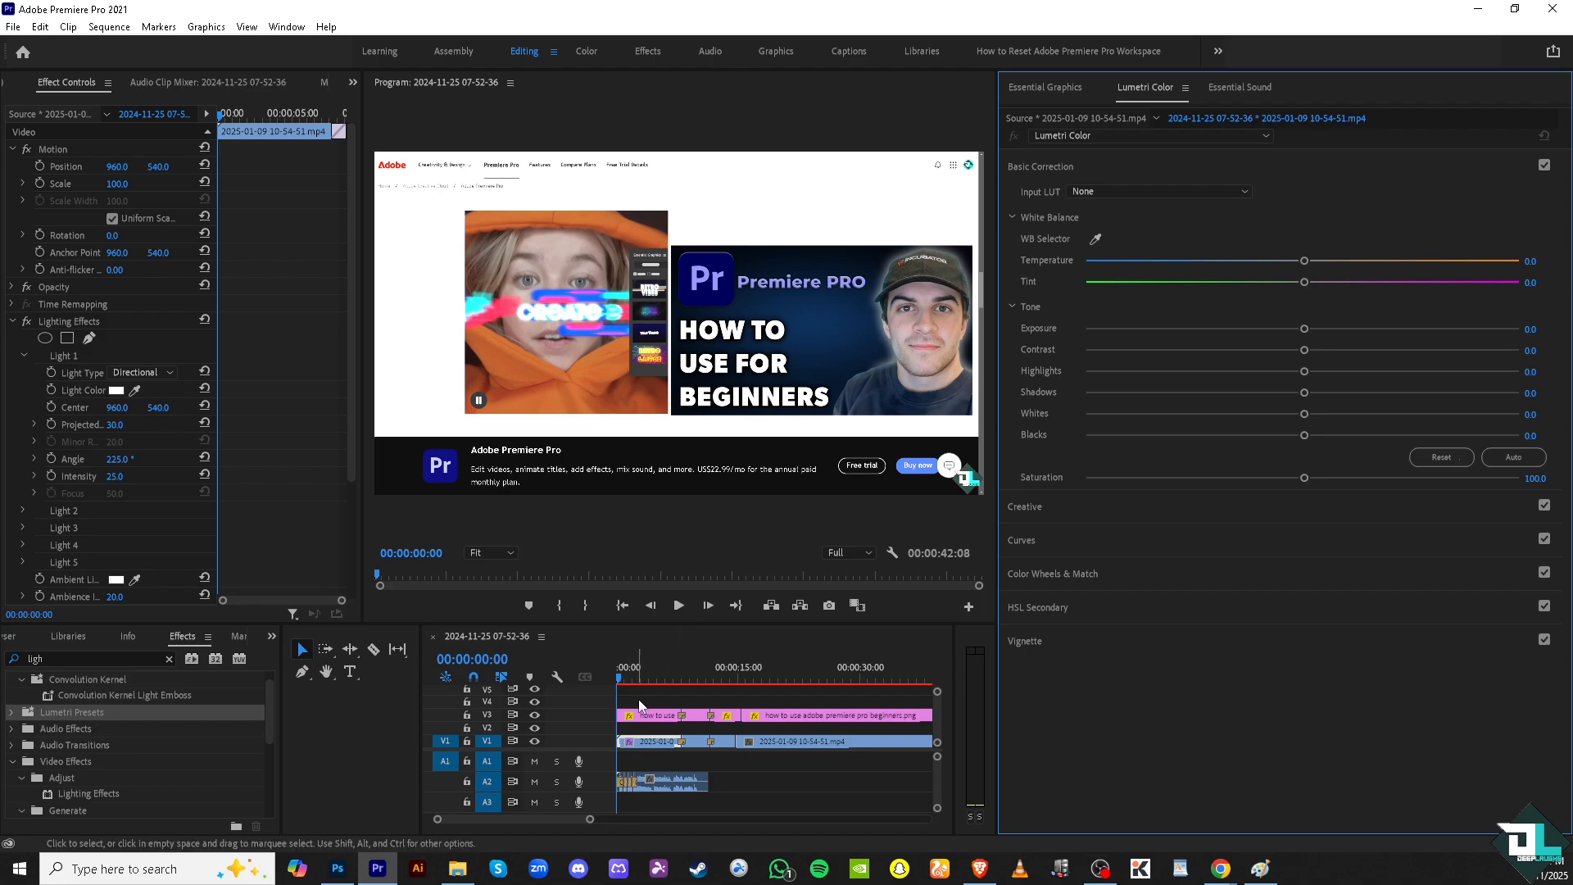
# Color-correct the first V1 clip with exposure 0.5, contrast 44.9 and highlights 26.0
pyautogui.click(655, 742)
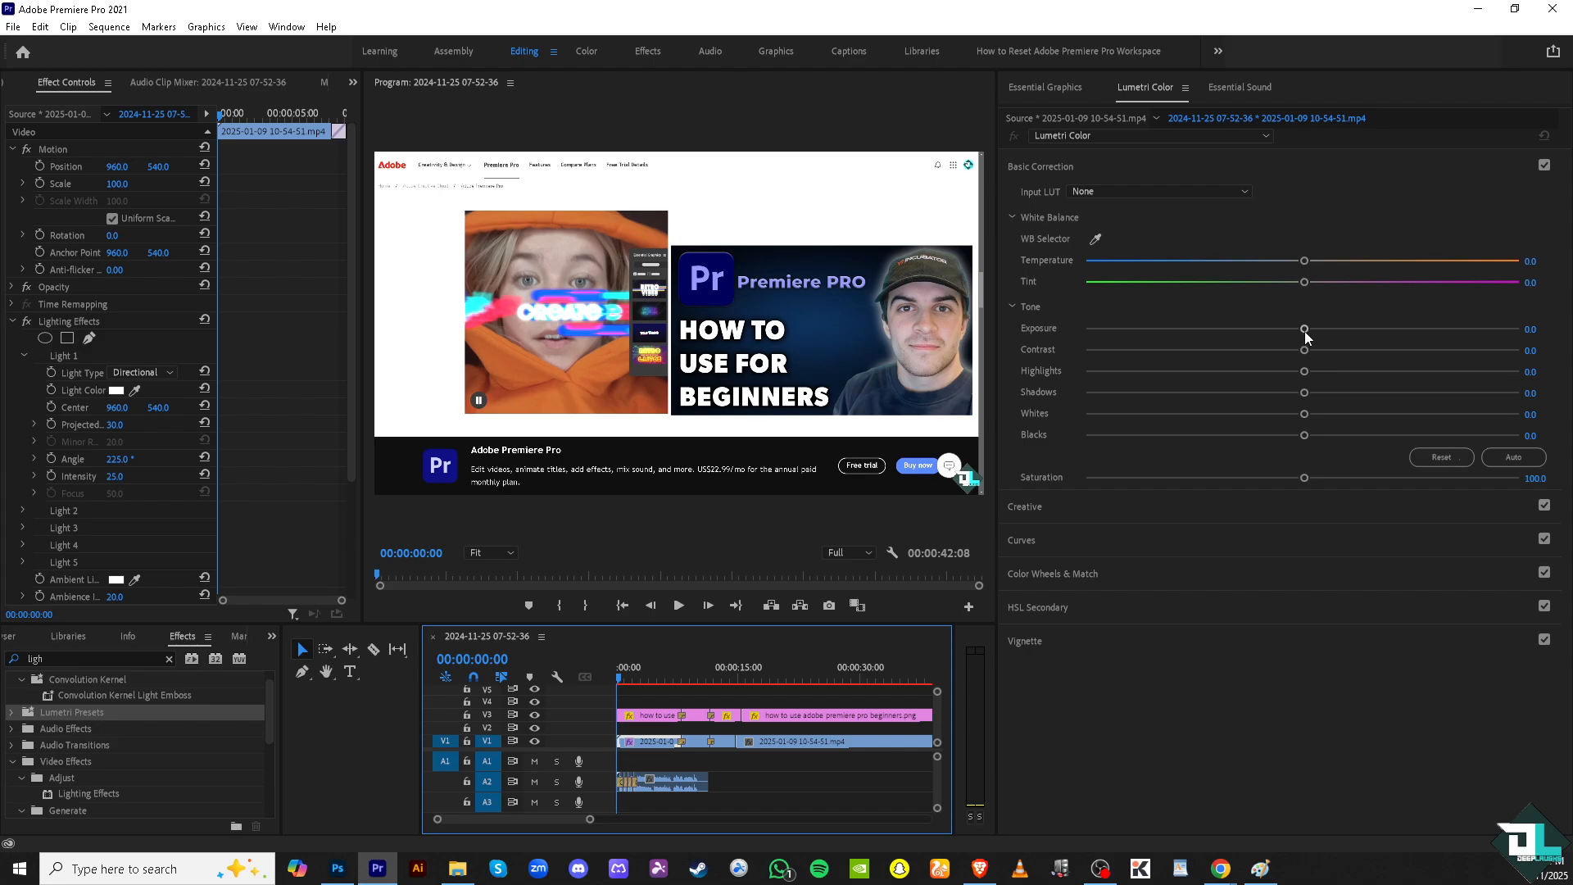
pyautogui.moveTo(1302, 337); pyautogui.dragTo(1401, 351)
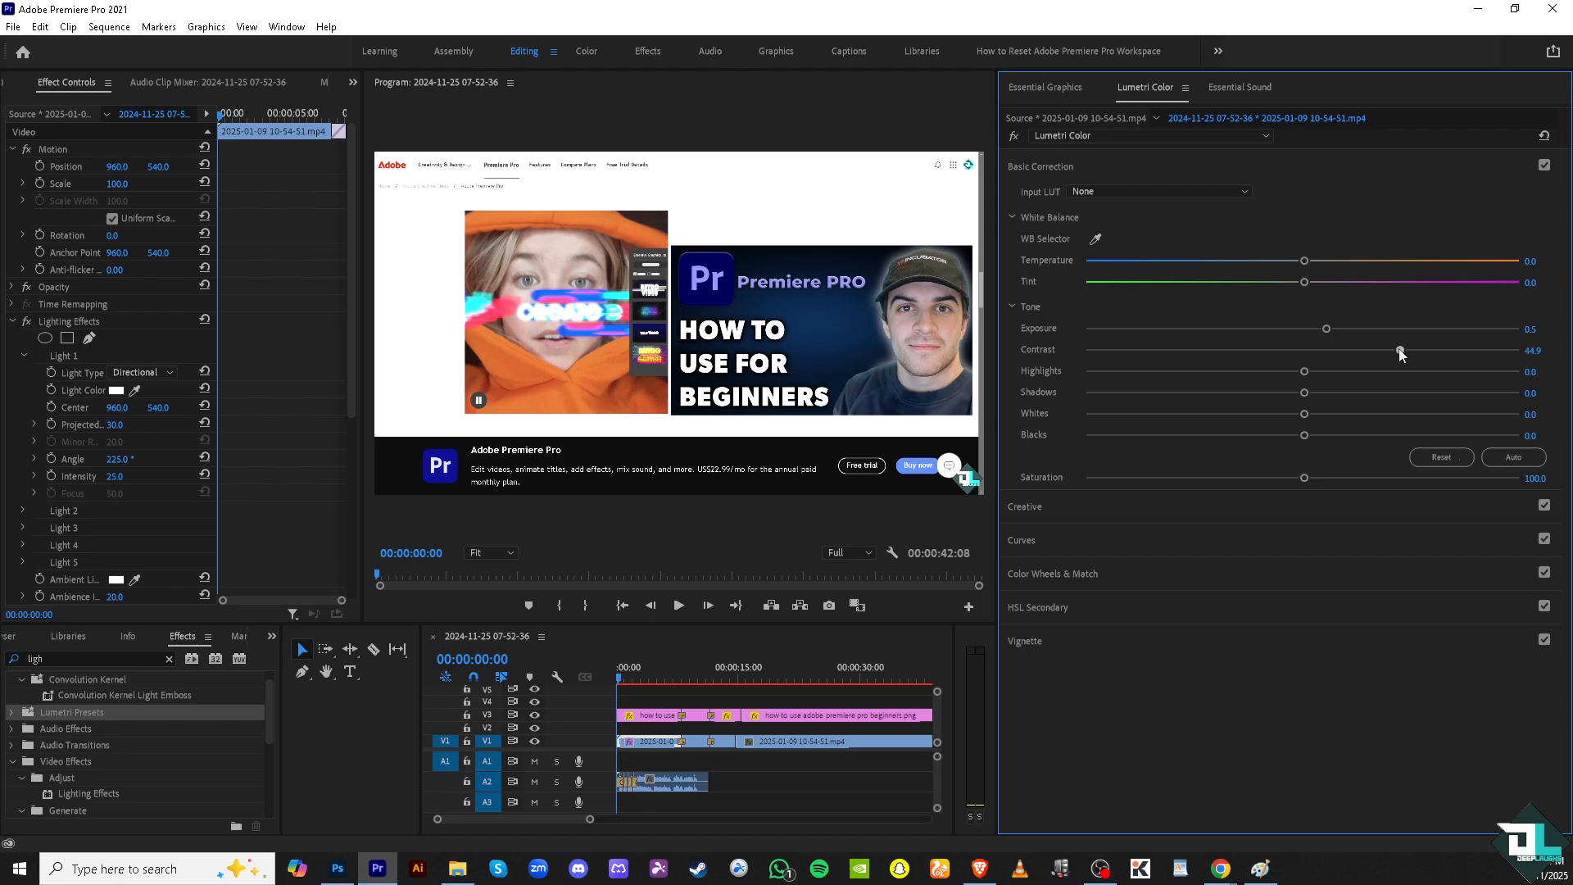
pyautogui.moveTo(1304, 372); pyautogui.dragTo(1359, 375)
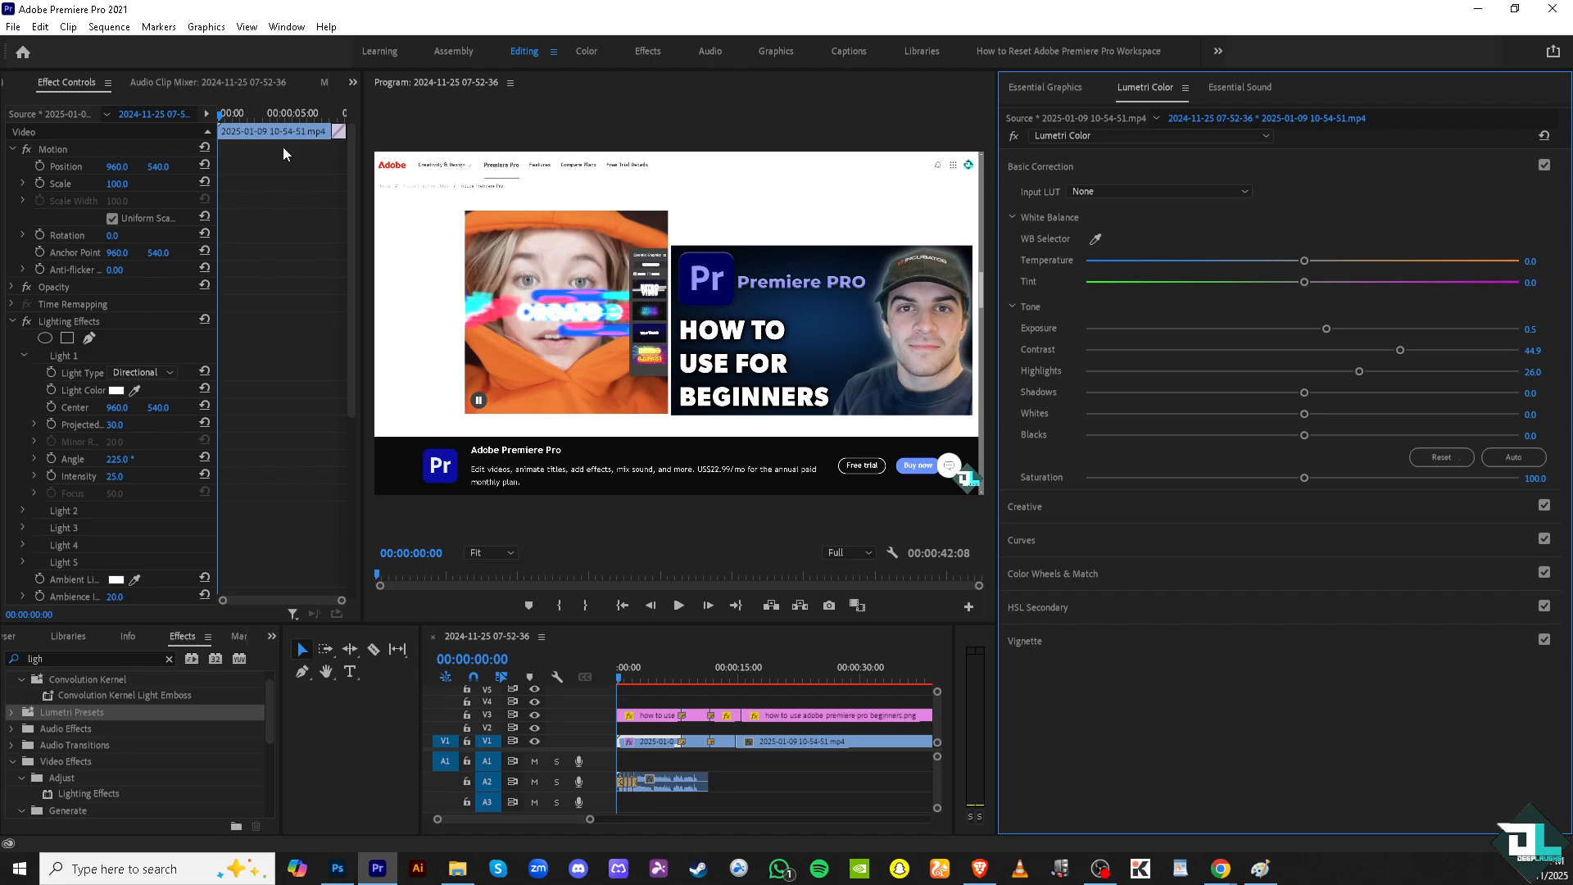
pyautogui.click(1100, 868)
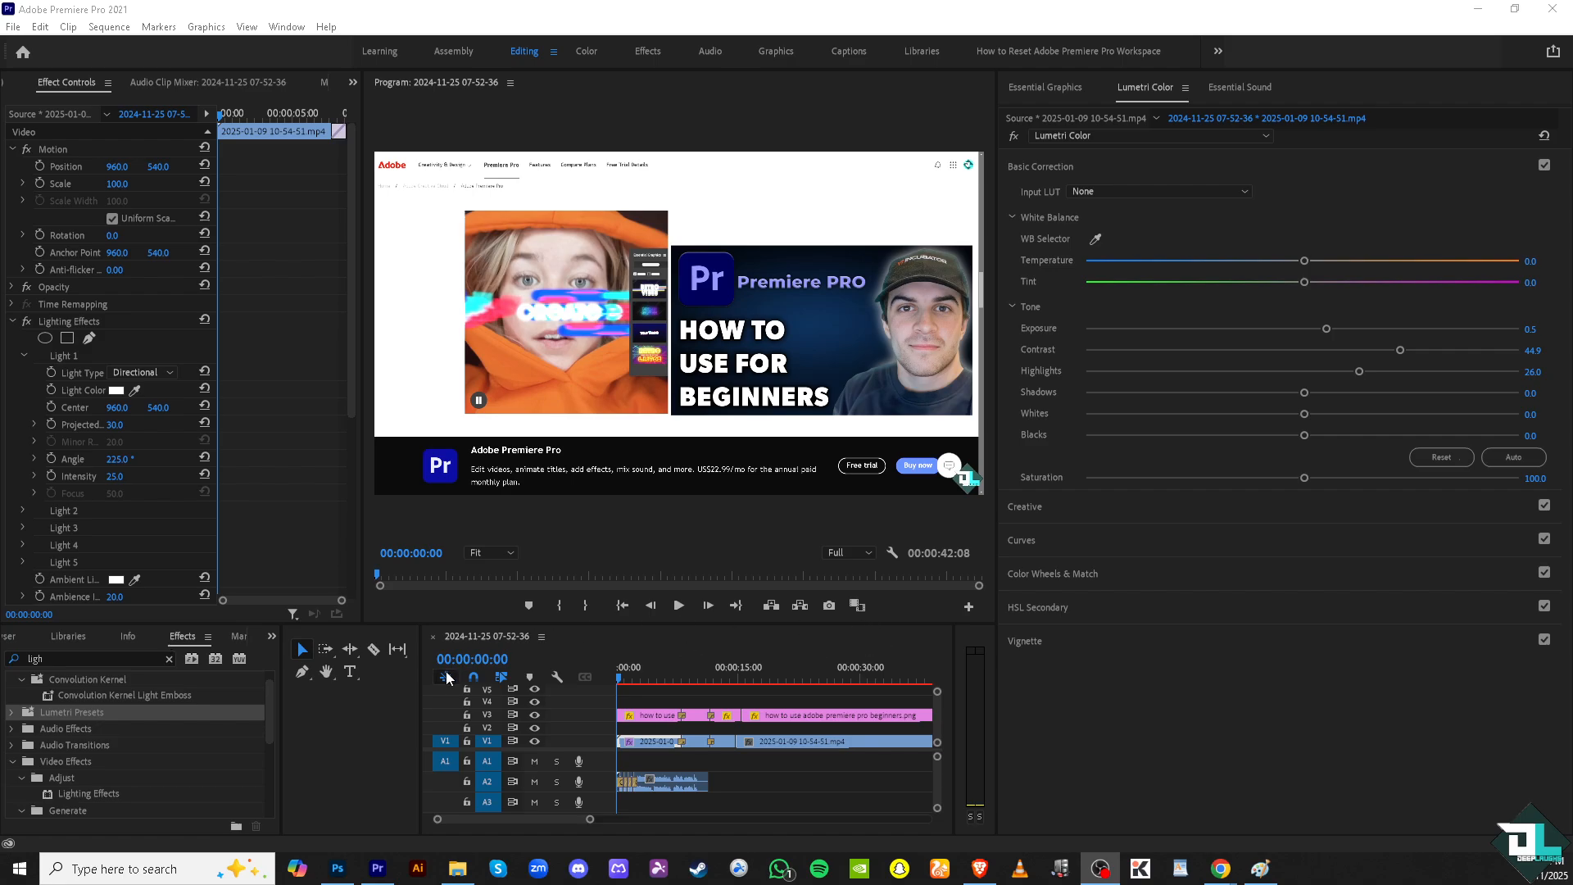
# Add a text layer near the top of the frame reading "How to Use Adobe Premiere Pro Beginners", pasted from the clipboard
pyautogui.click(353, 671)
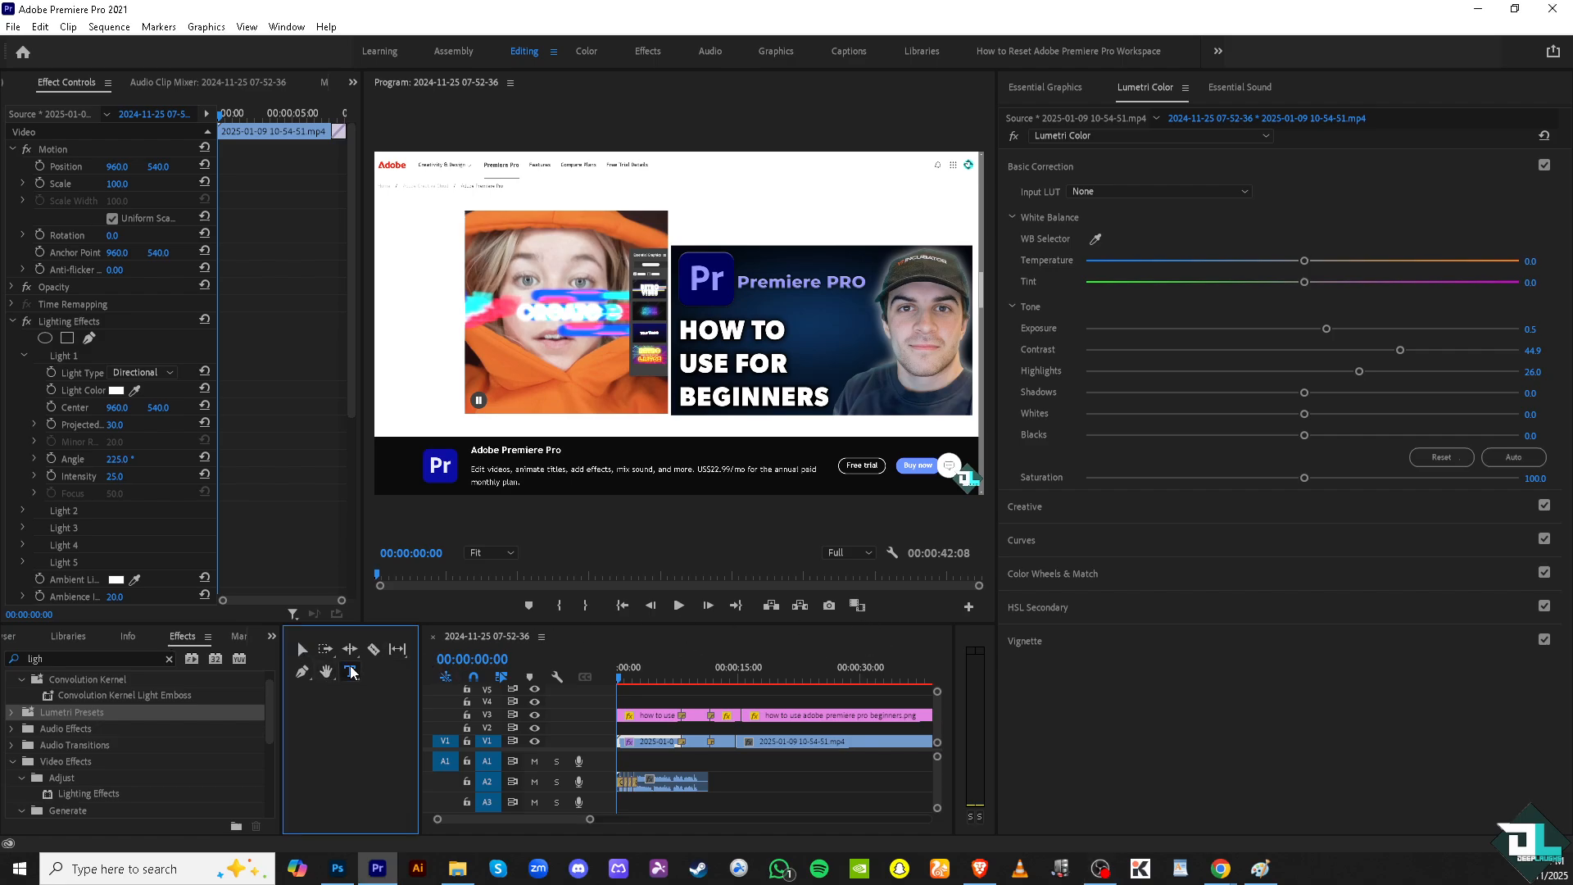
pyautogui.click(693, 187)
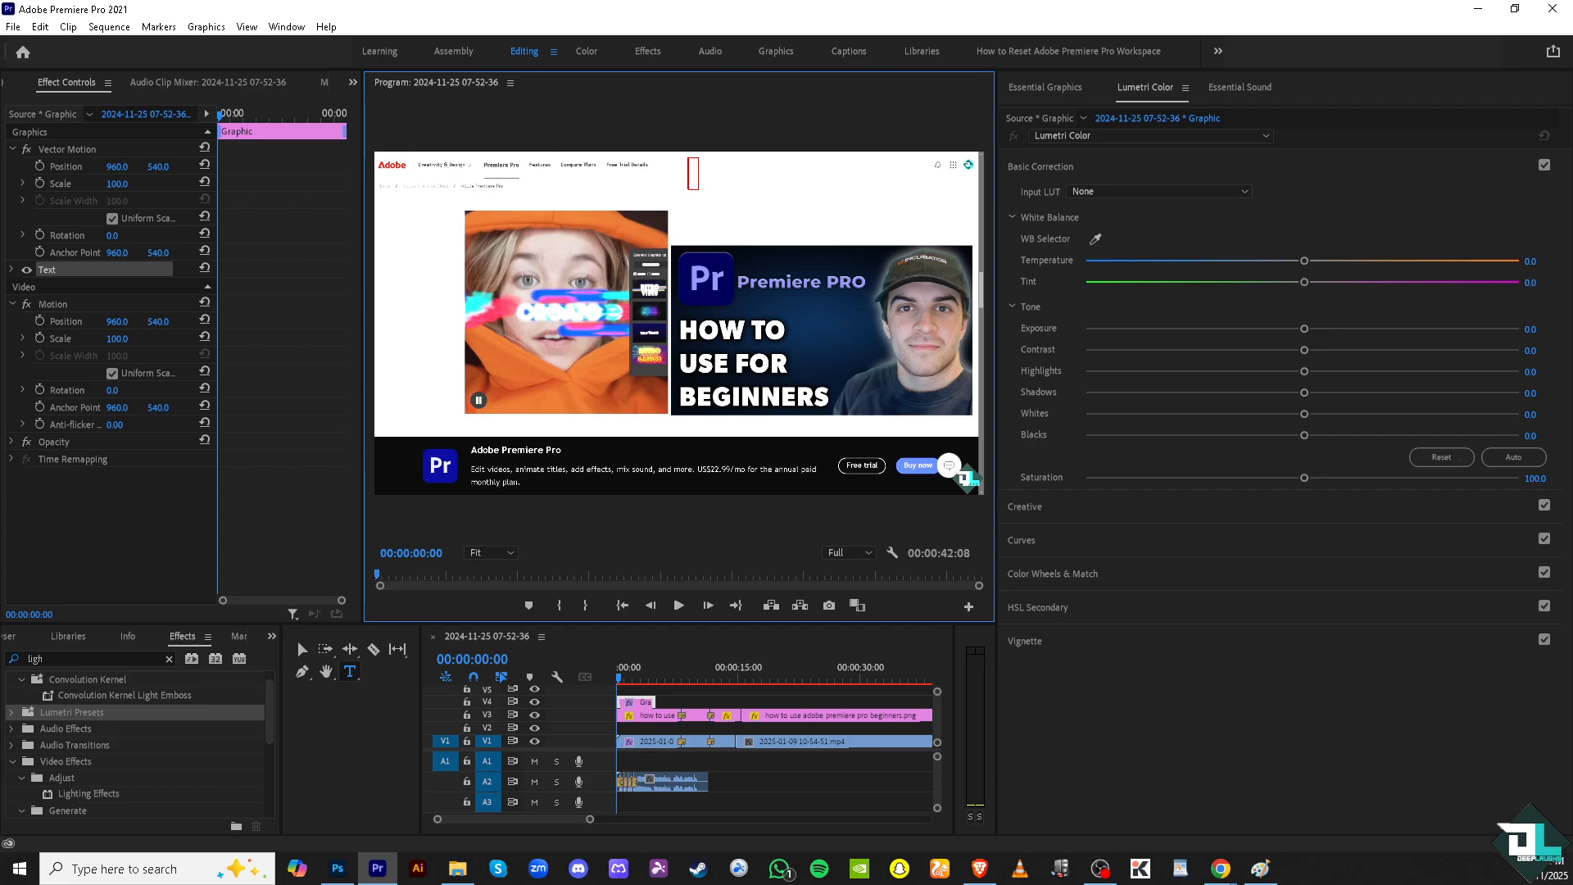
pyautogui.hotkey('alt', 'Tab')
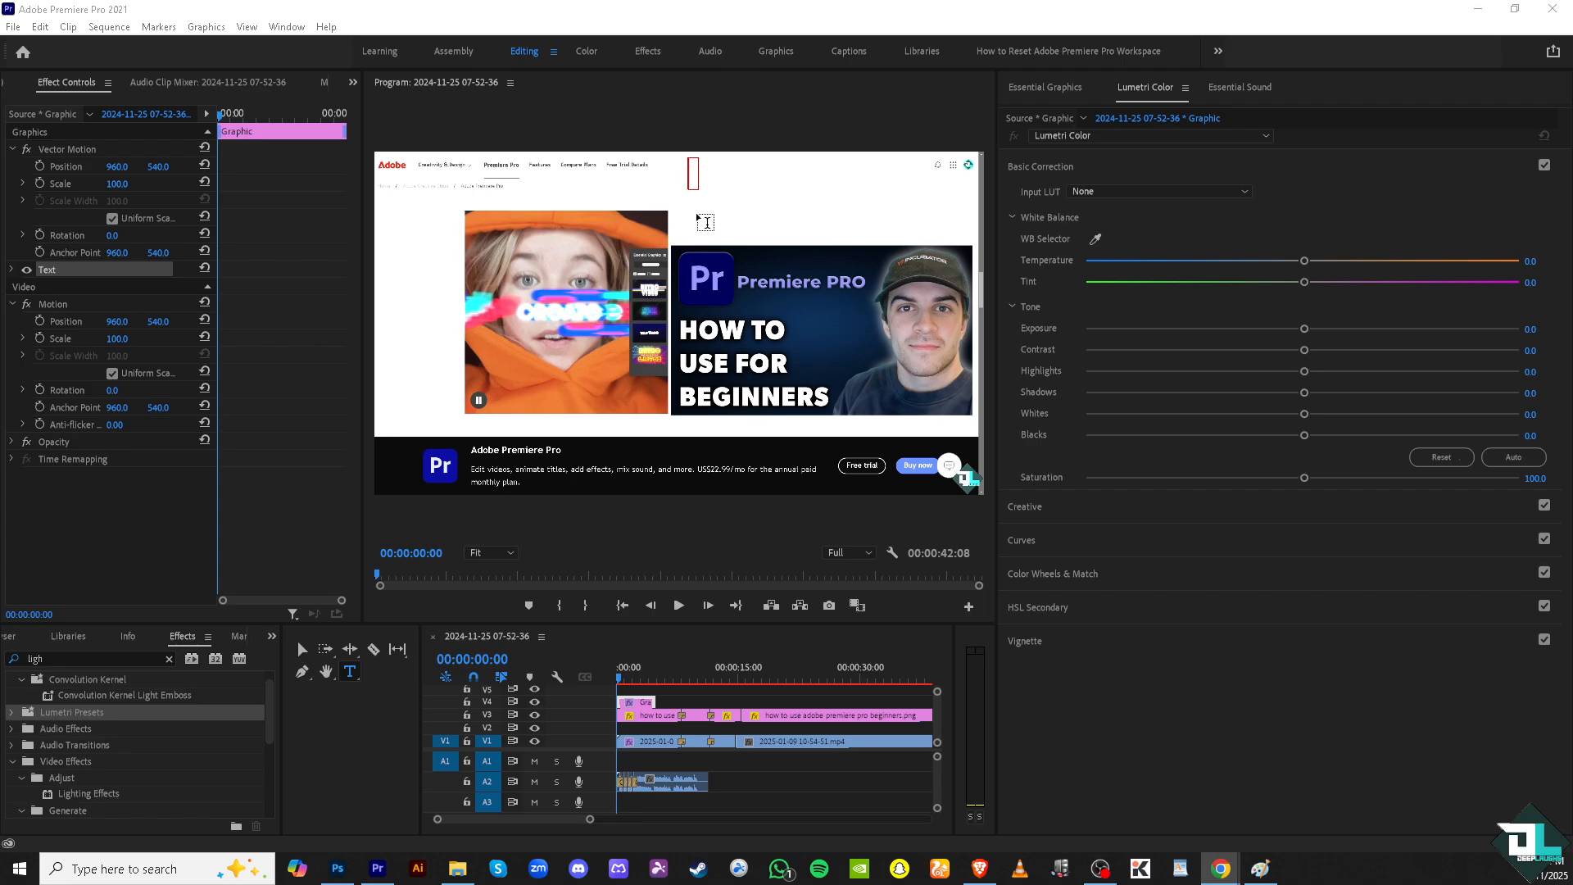
pyautogui.click(694, 168)
pyautogui.hotkey('ctrl', 'v')
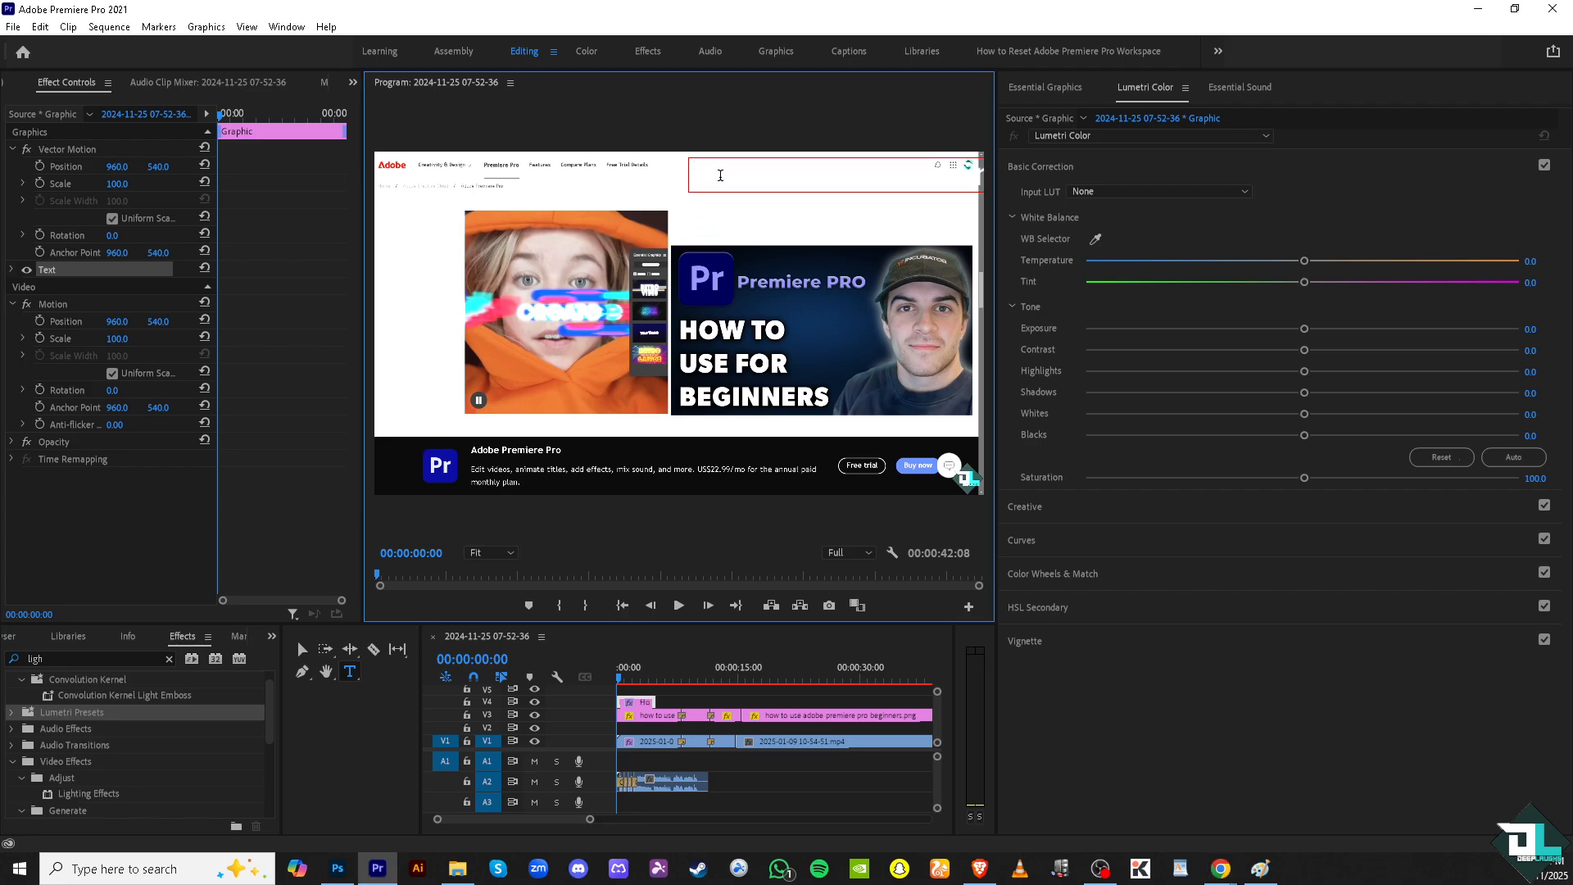
# Set the fill color of the whole title text to black (000000)
pyautogui.hotkey('ctrl', 'a')
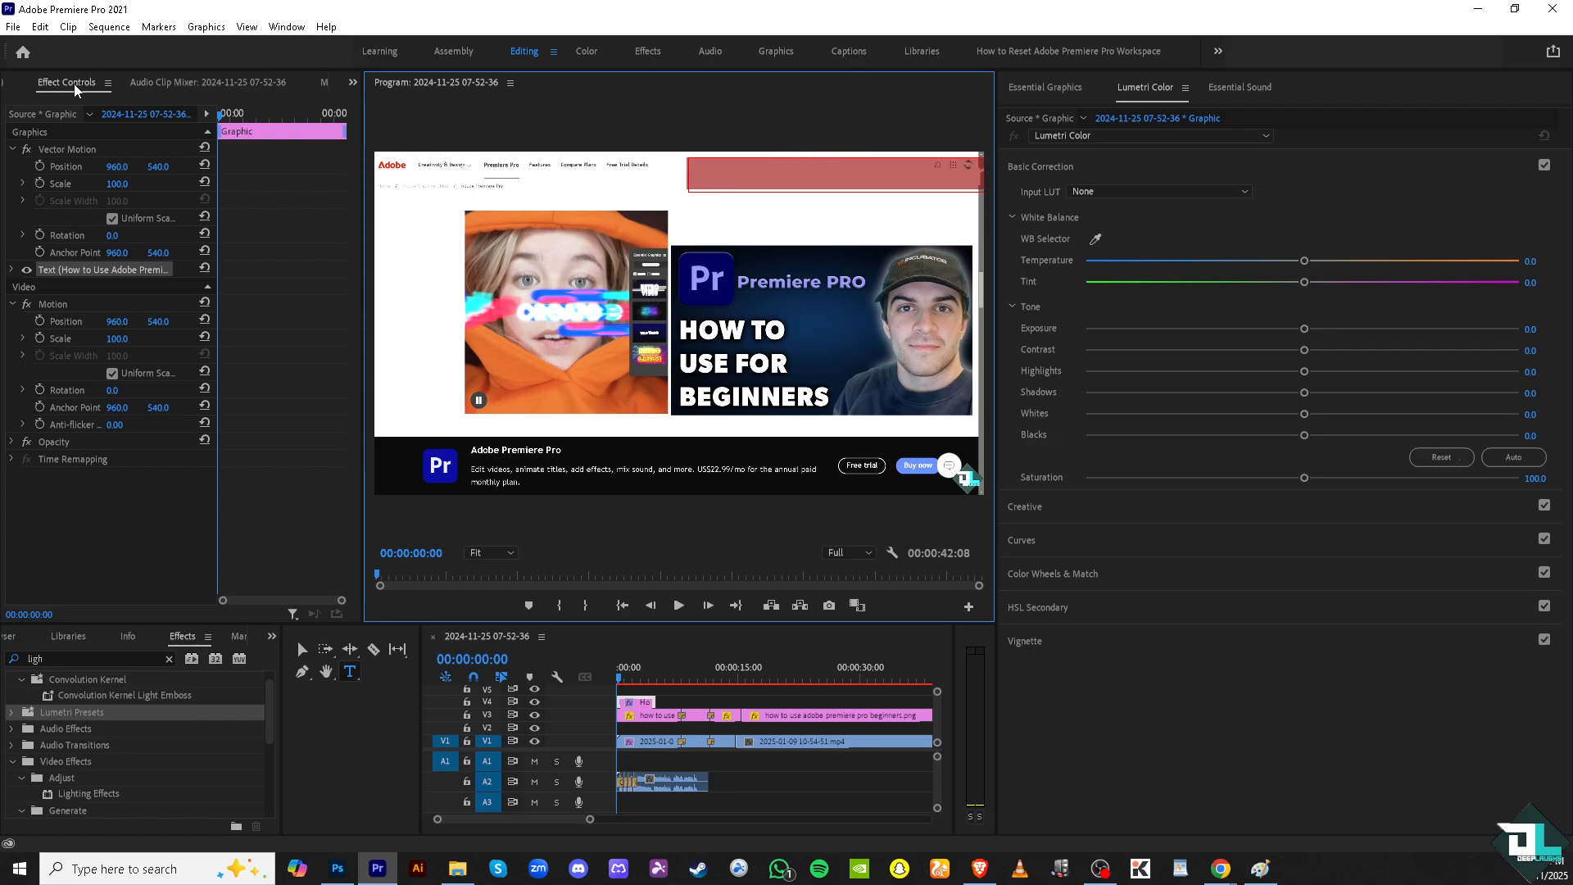
pyautogui.click(12, 270)
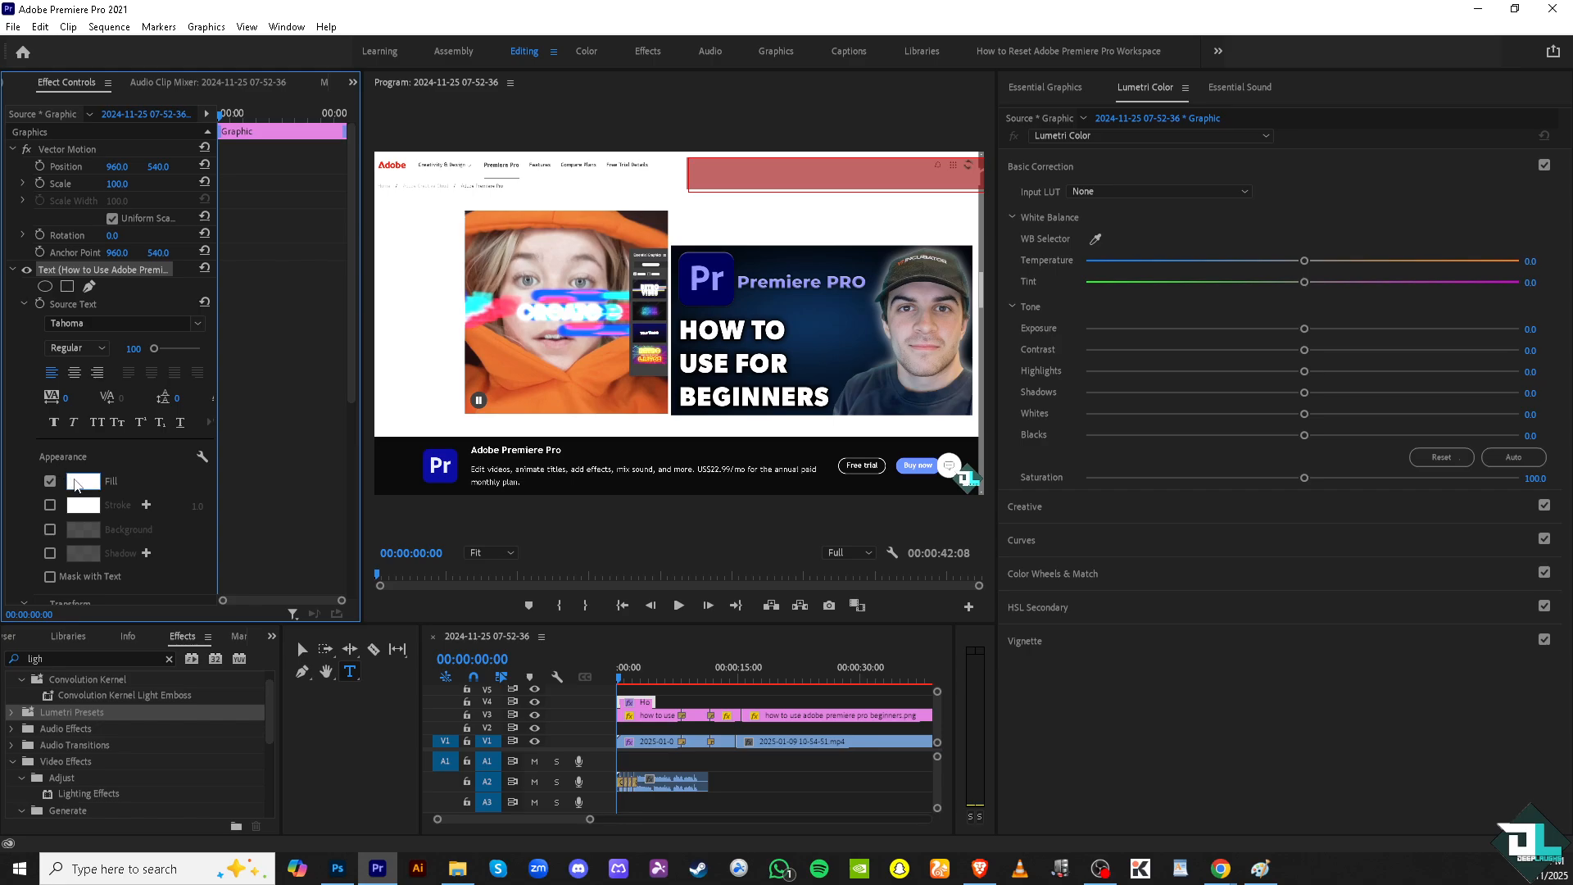
pyautogui.click(87, 485)
pyautogui.click(651, 544)
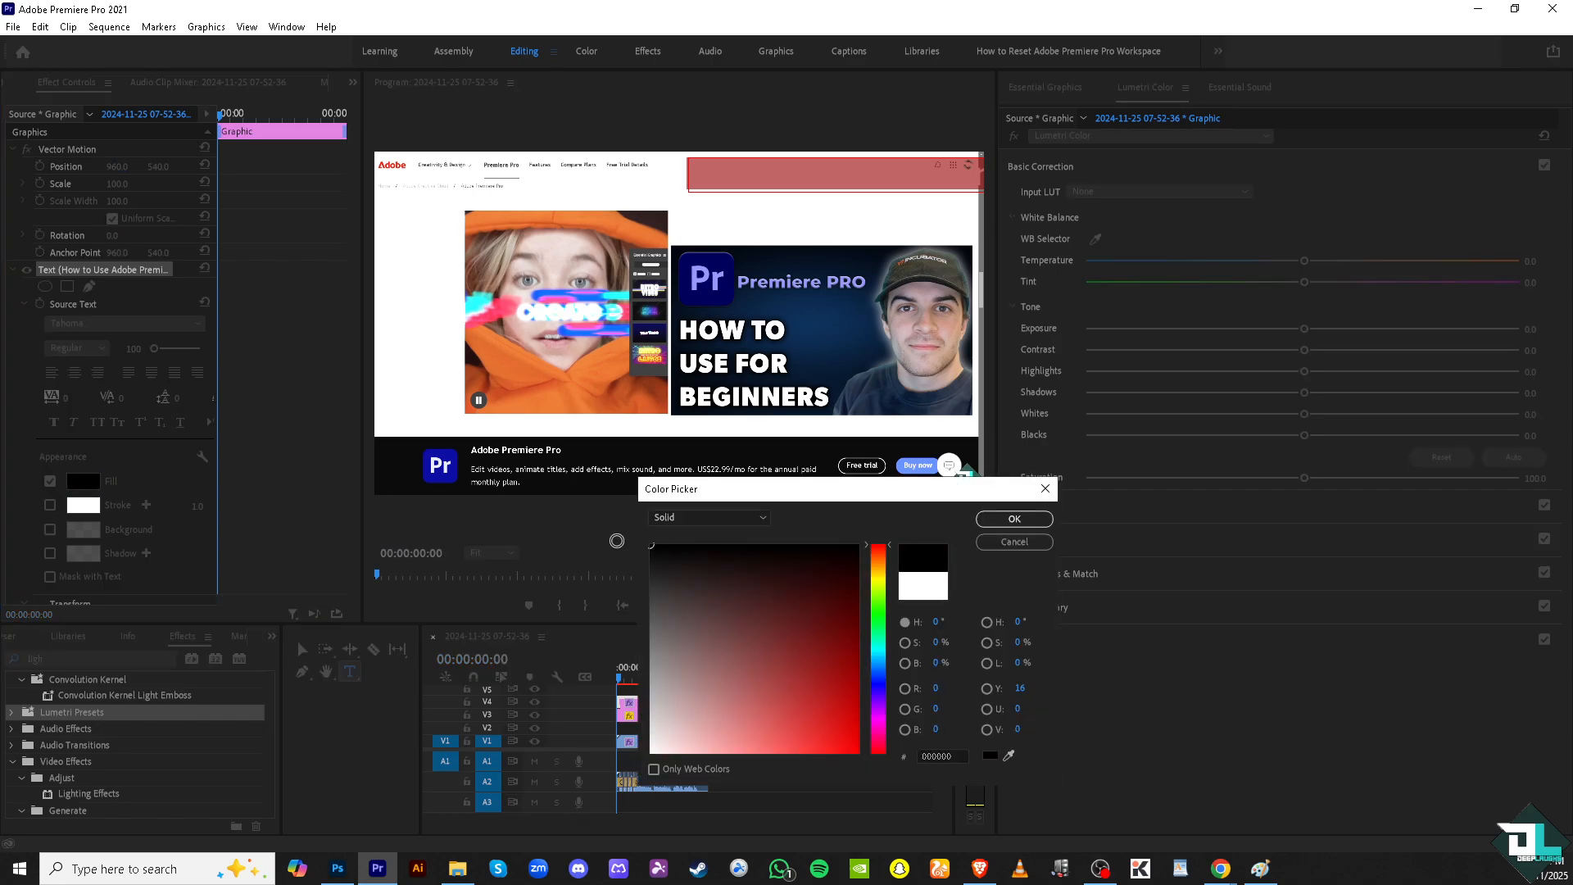
pyautogui.click(1014, 519)
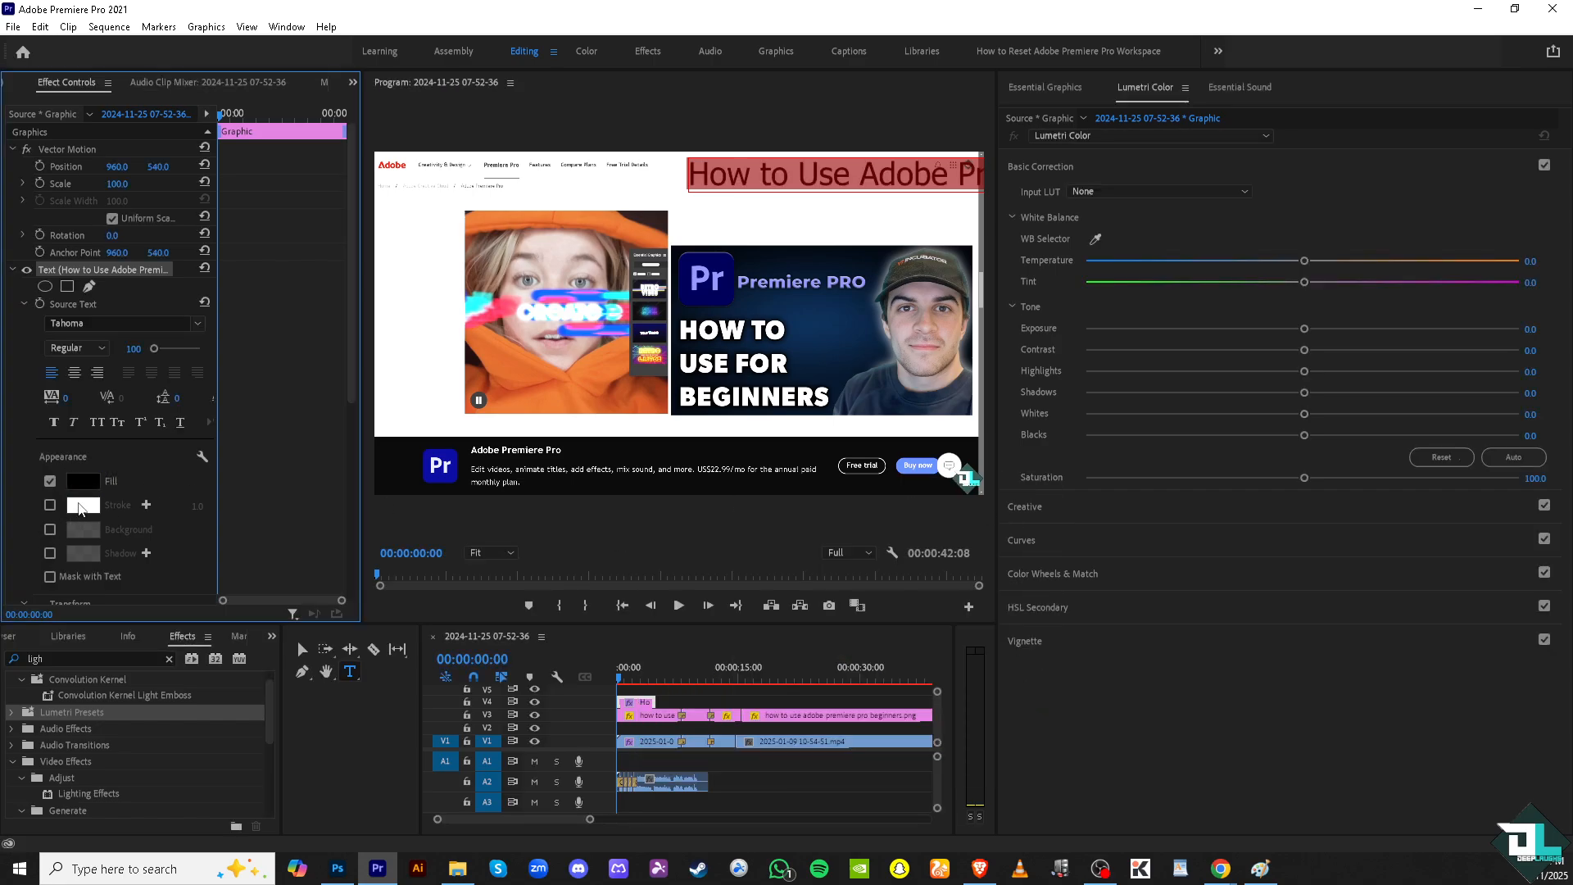
# Enable the title's stroke and set its color to grey (8B8A8A)
pyautogui.click(50, 504)
pyautogui.click(83, 505)
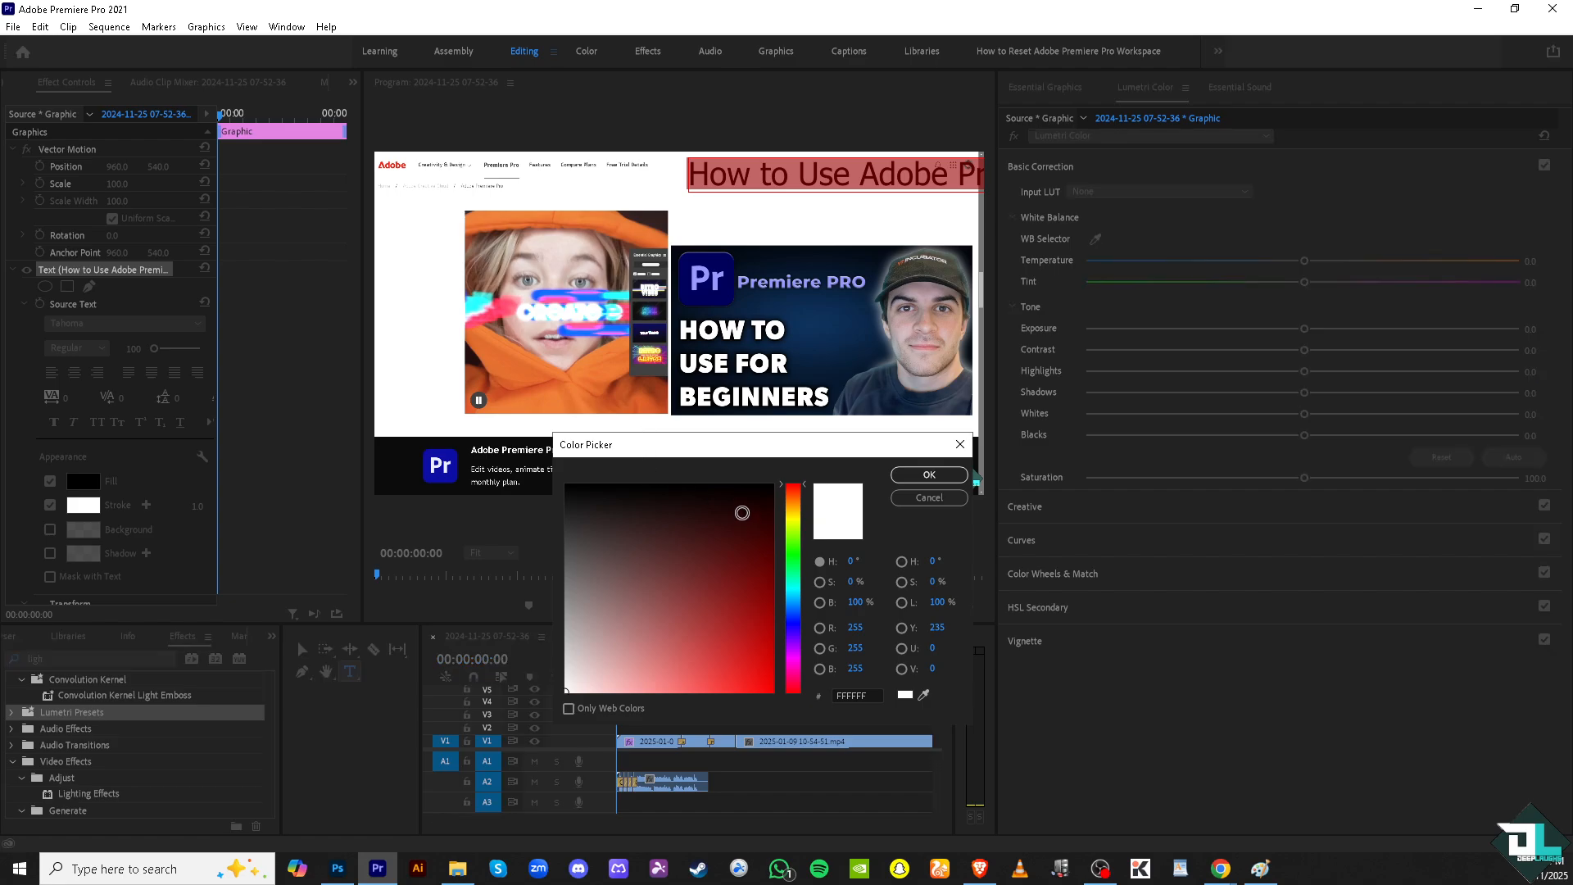
pyautogui.click(742, 513)
pyautogui.click(929, 474)
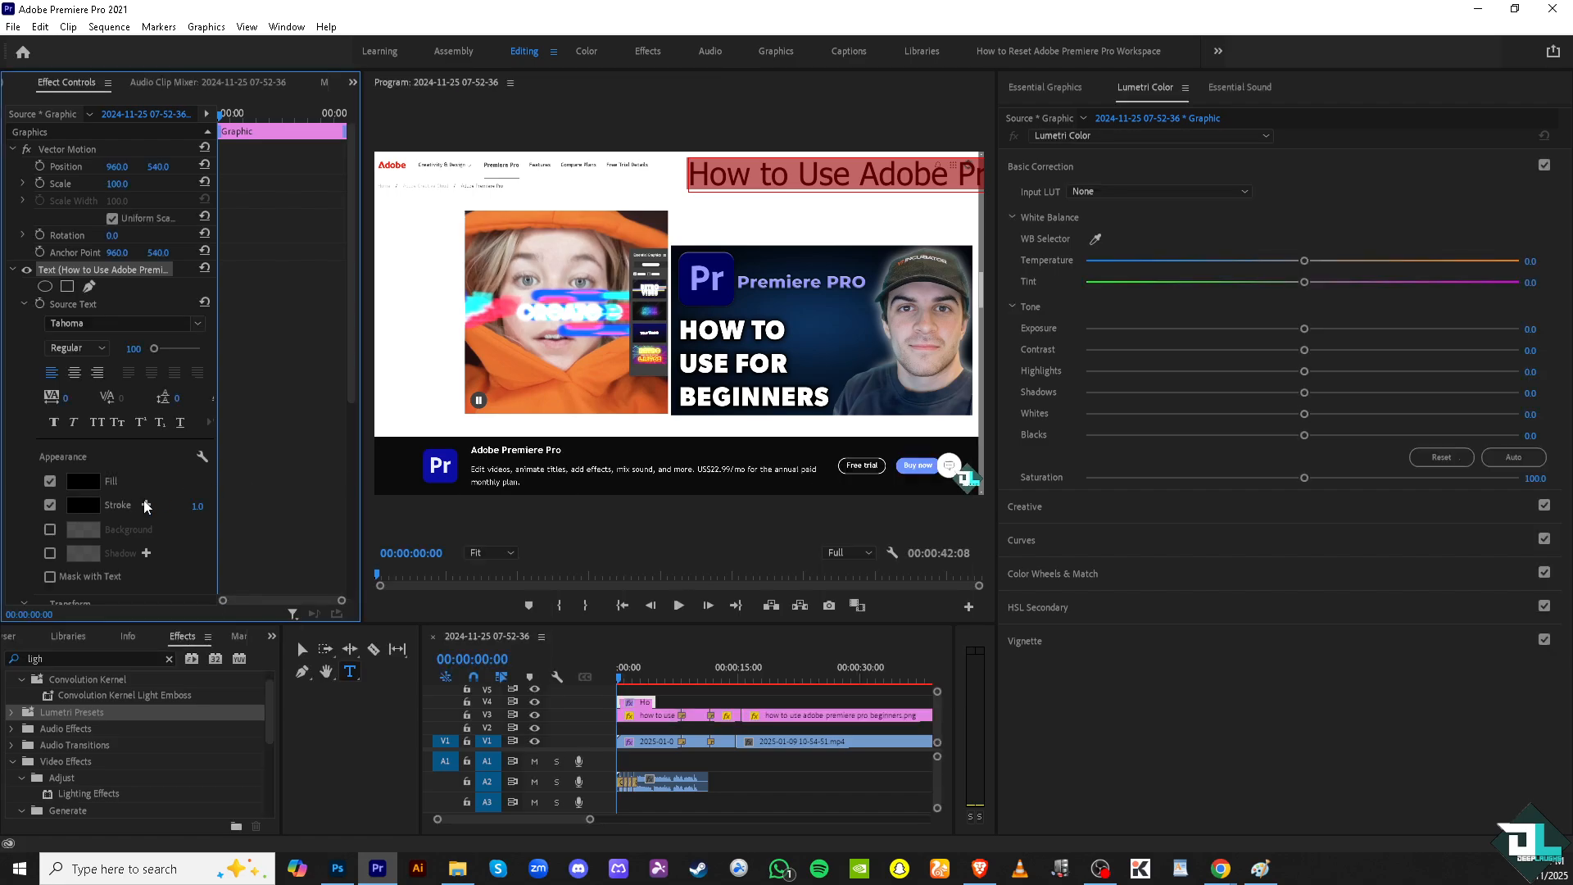
pyautogui.click(94, 506)
pyautogui.moveTo(627, 594); pyautogui.dragTo(566, 598)
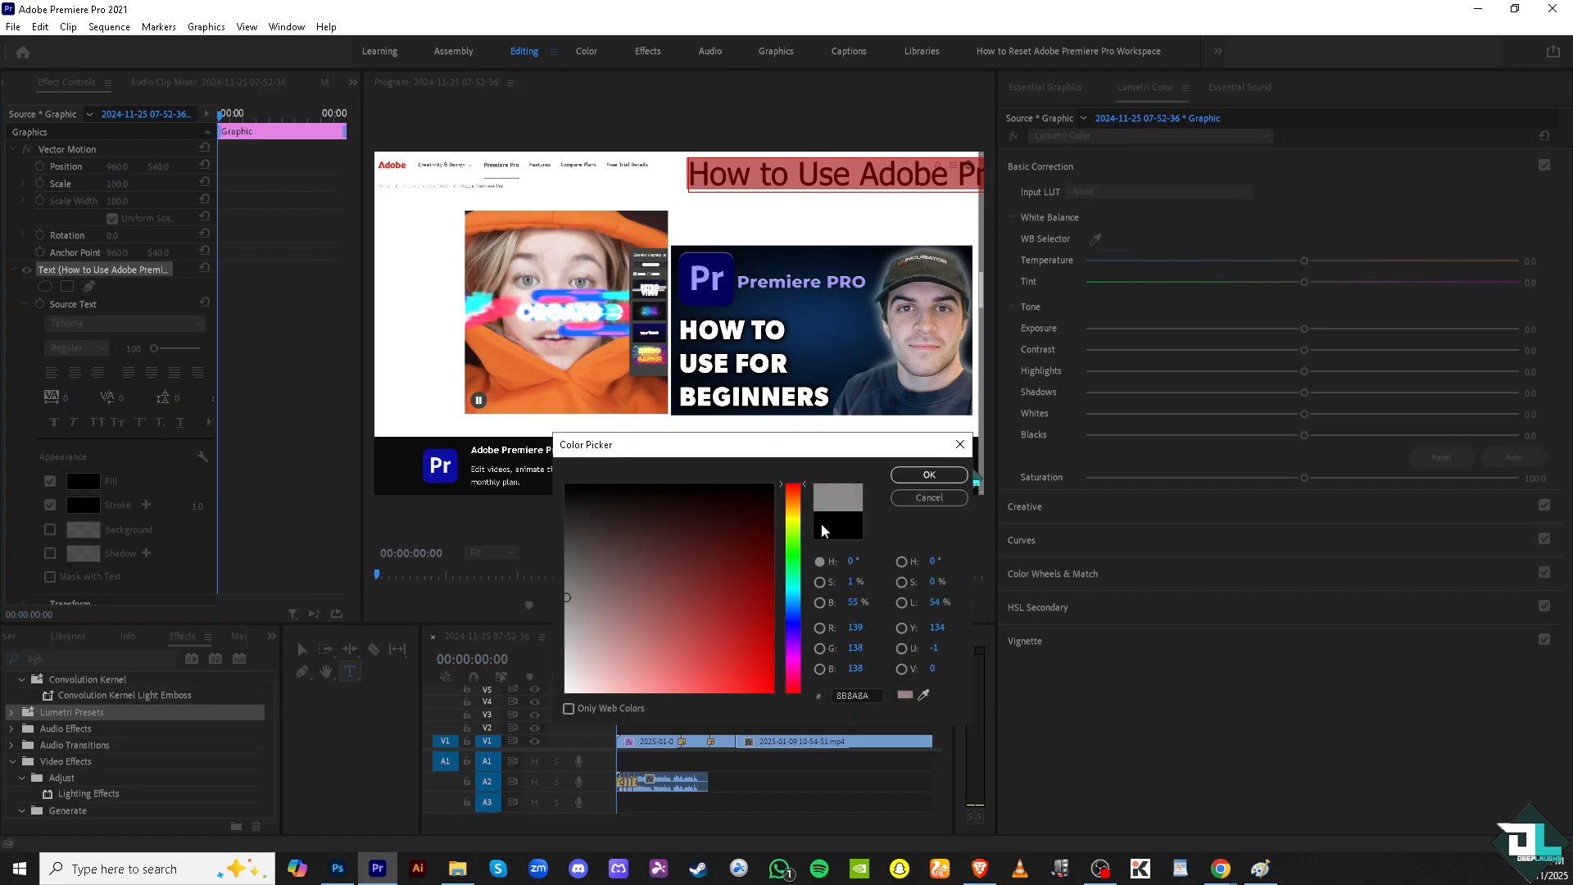
pyautogui.click(929, 476)
# Move the title with the Selection tool so it sits fully in frame, centered just above the two images
pyautogui.click(303, 651)
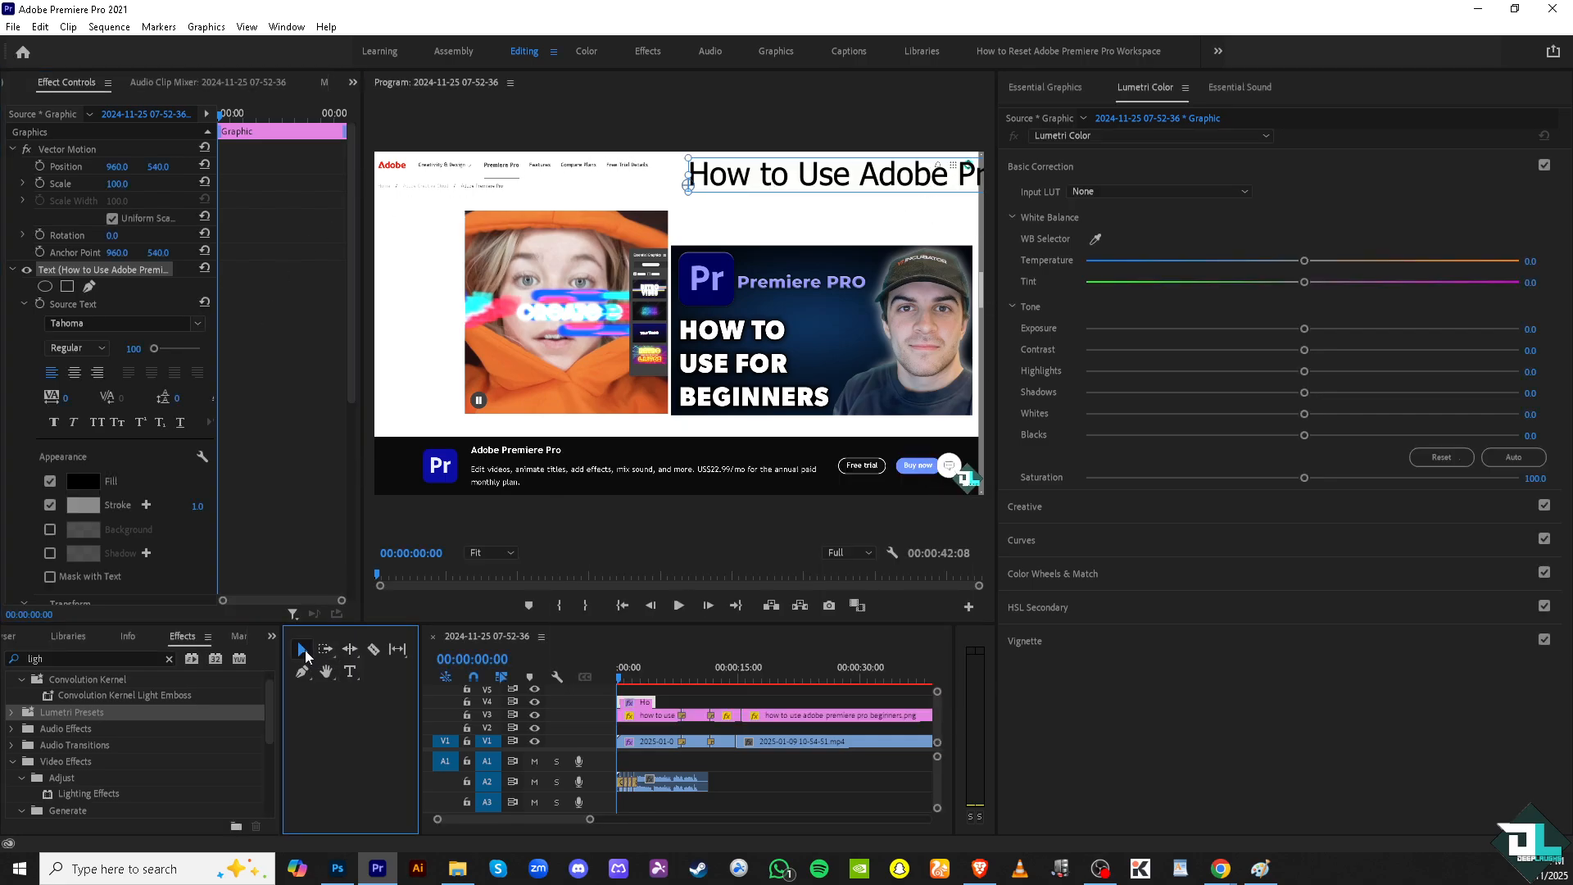
pyautogui.click(706, 169)
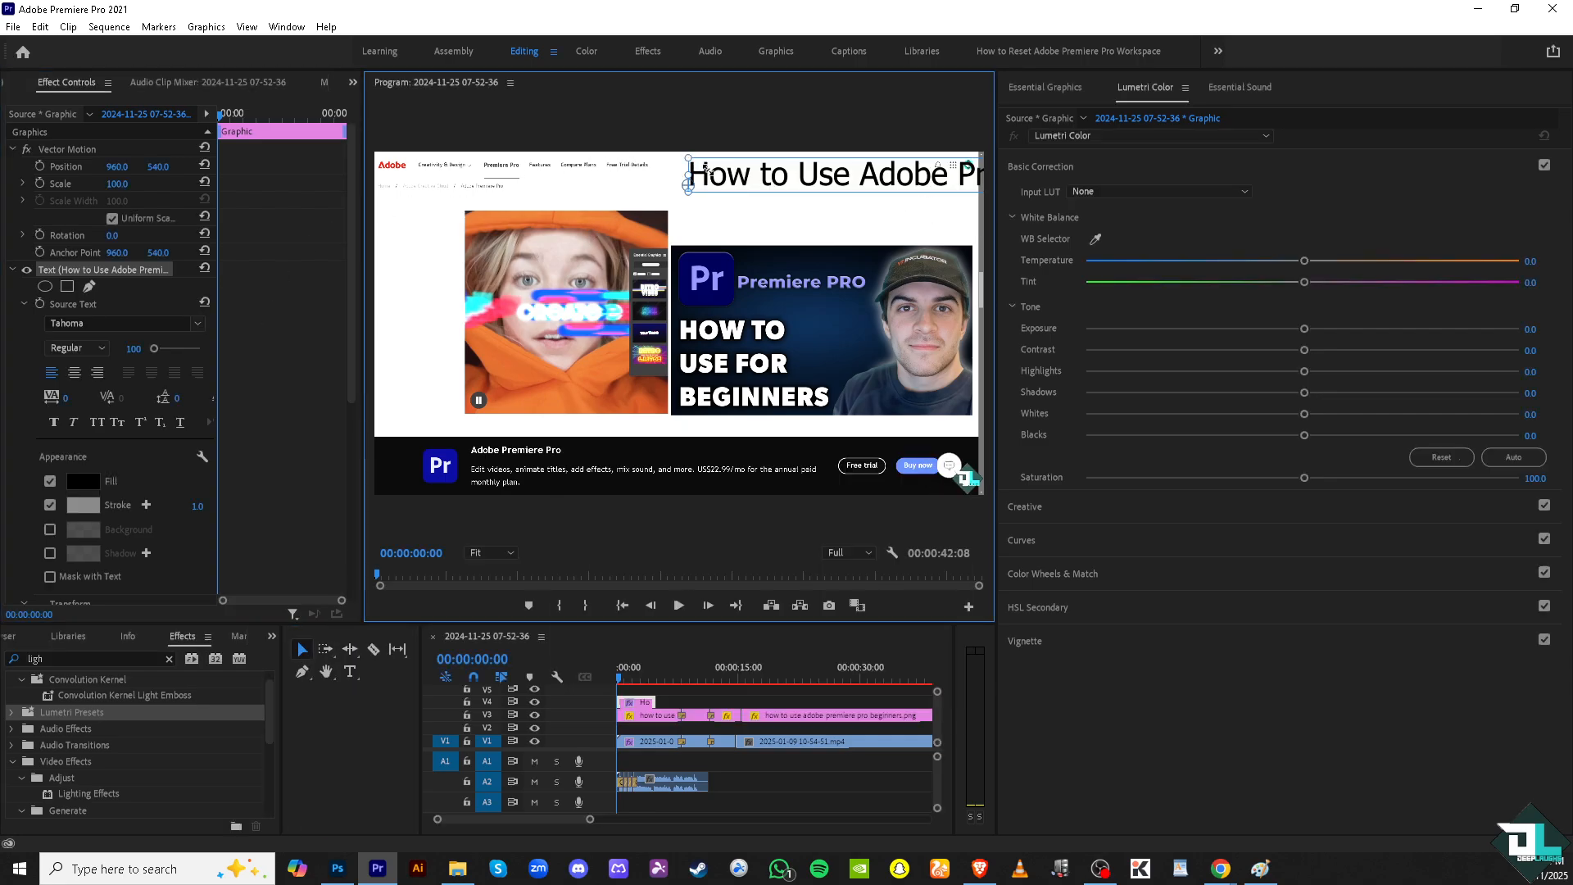
pyautogui.moveTo(719, 174); pyautogui.dragTo(577, 203)
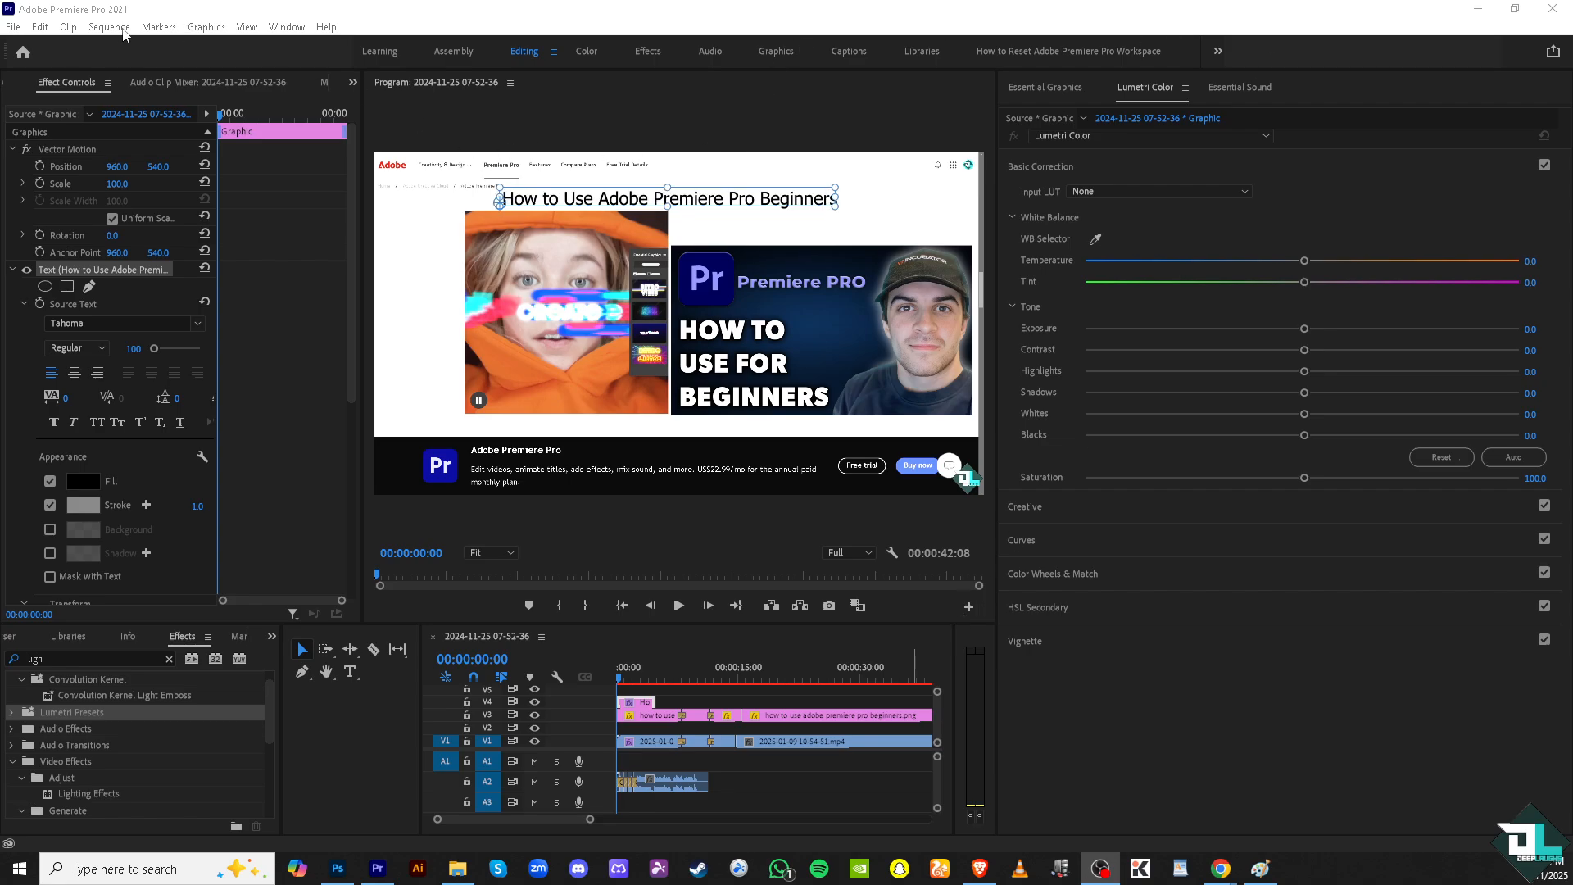
# Render the sequence with Render In to Out
pyautogui.click(110, 27)
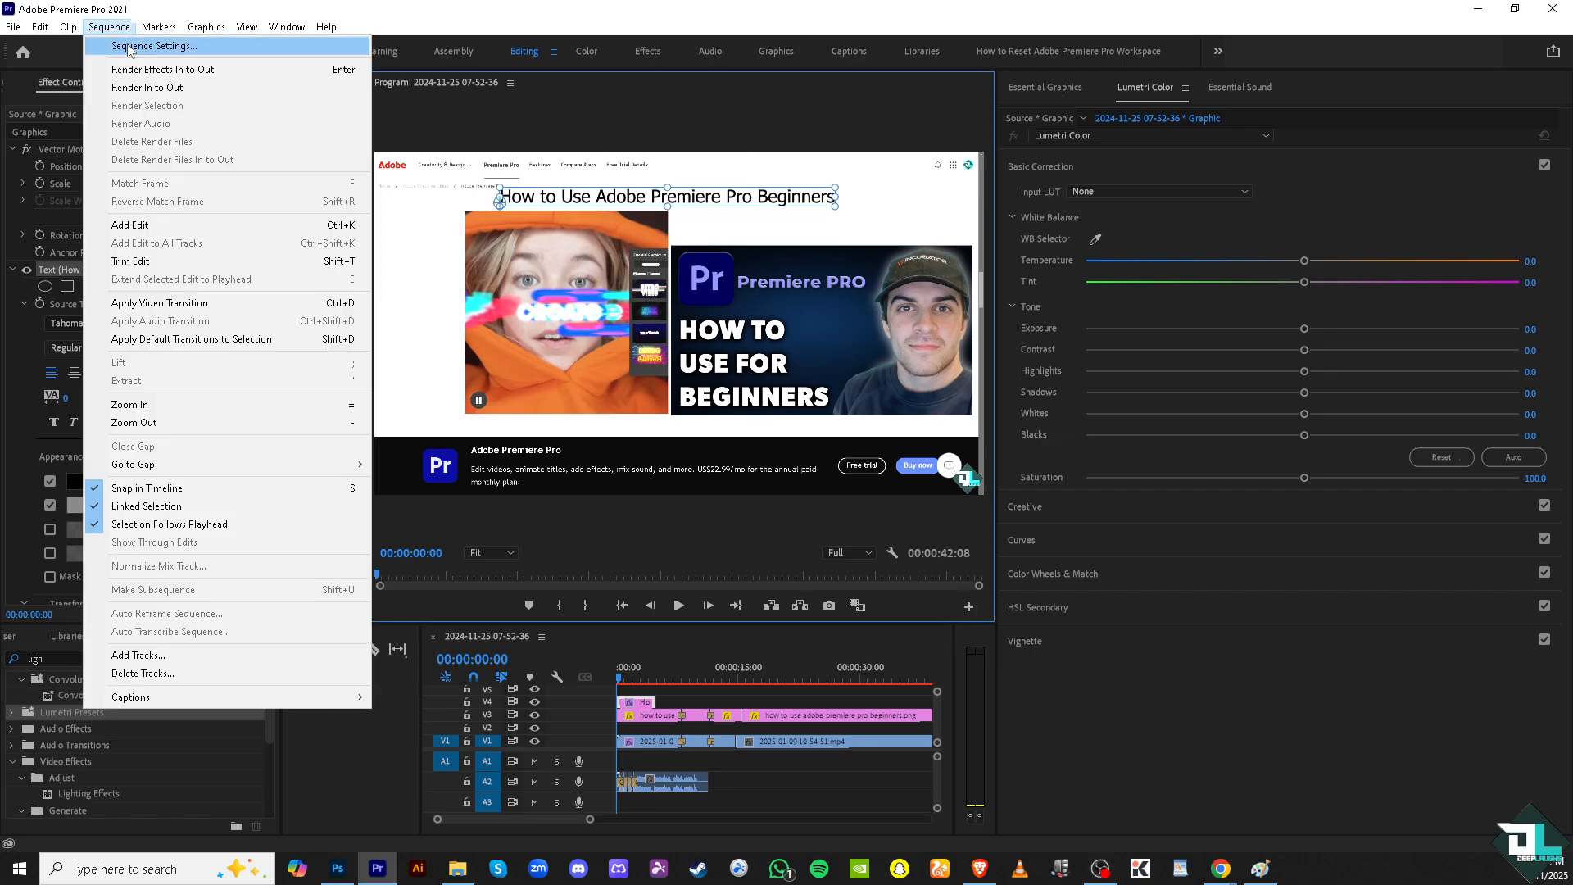
pyautogui.click(136, 87)
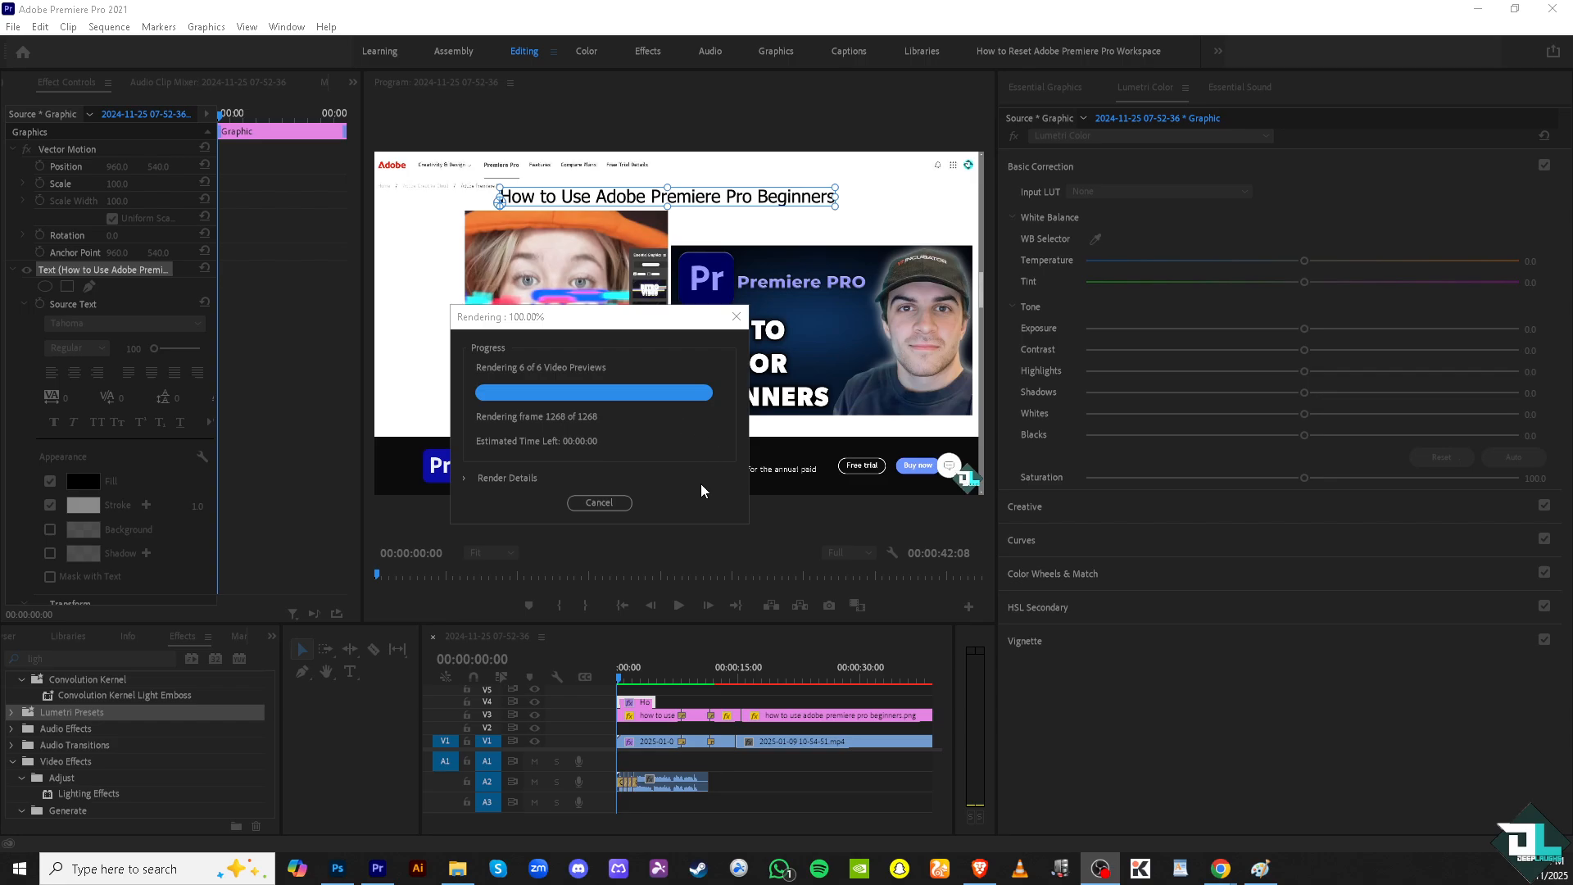
# Bring up the media export settings for the sequence and review the available formats, keeping H.264
pyautogui.click(14, 27)
pyautogui.moveTo(141, 494)
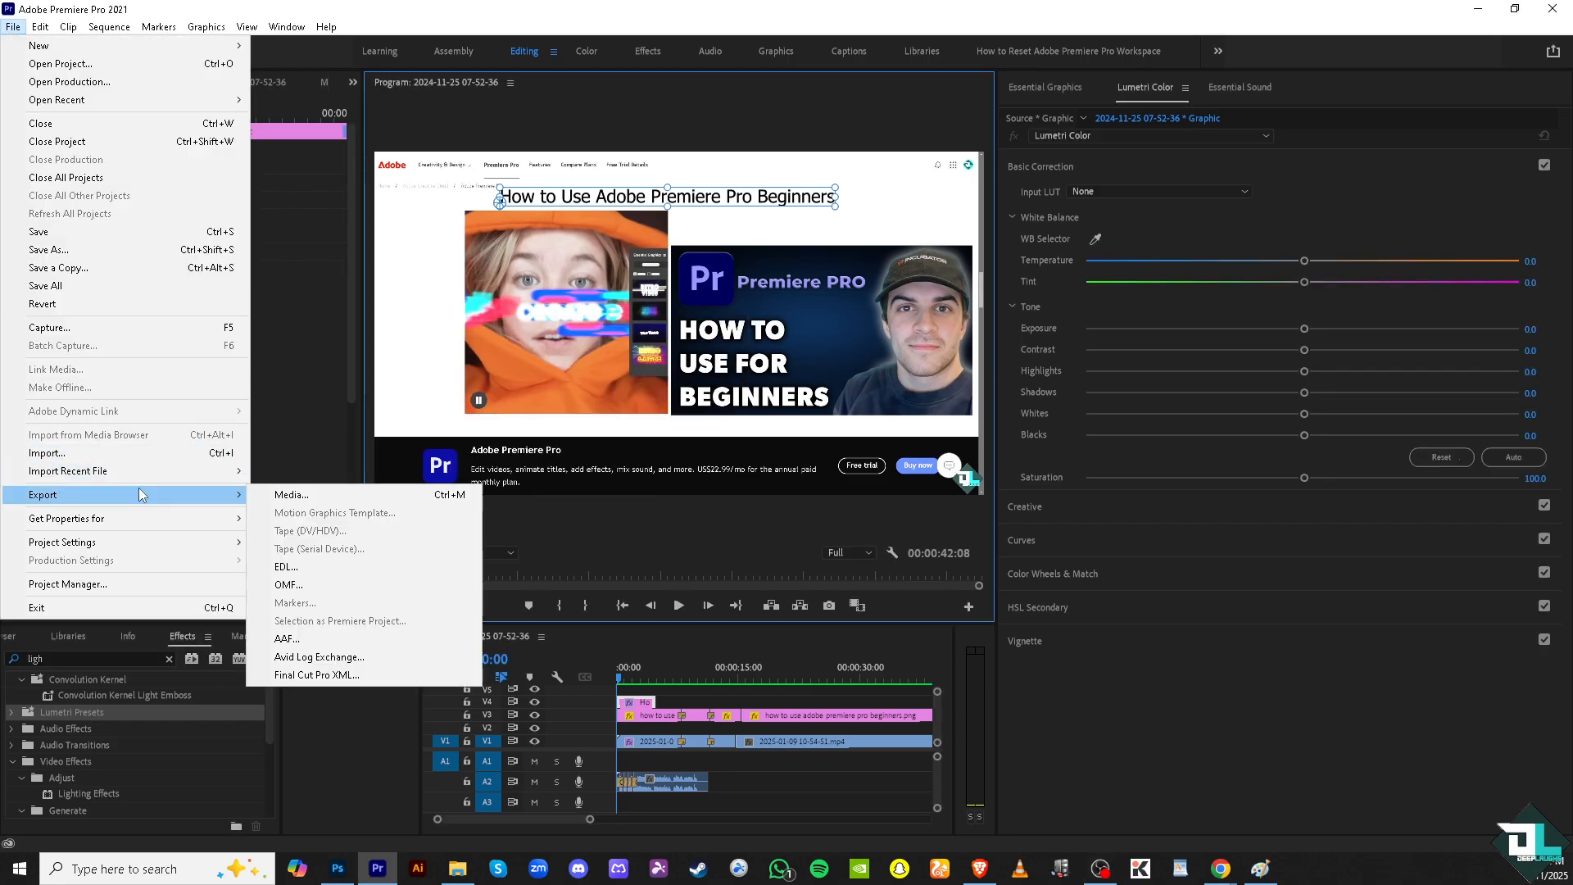
pyautogui.click(291, 494)
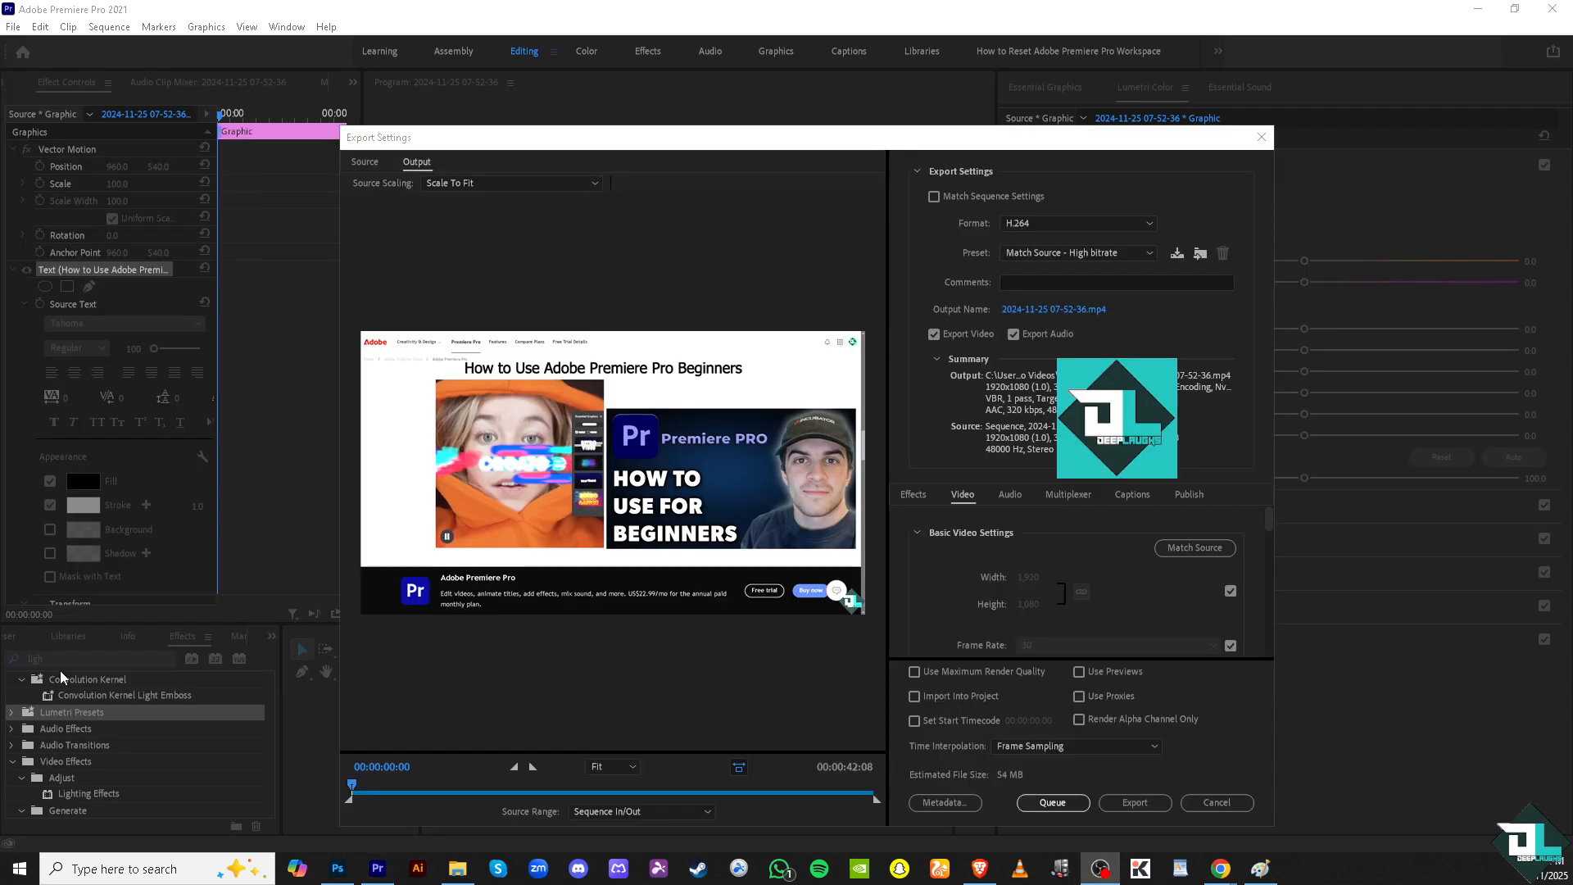
pyautogui.click(1089, 226)
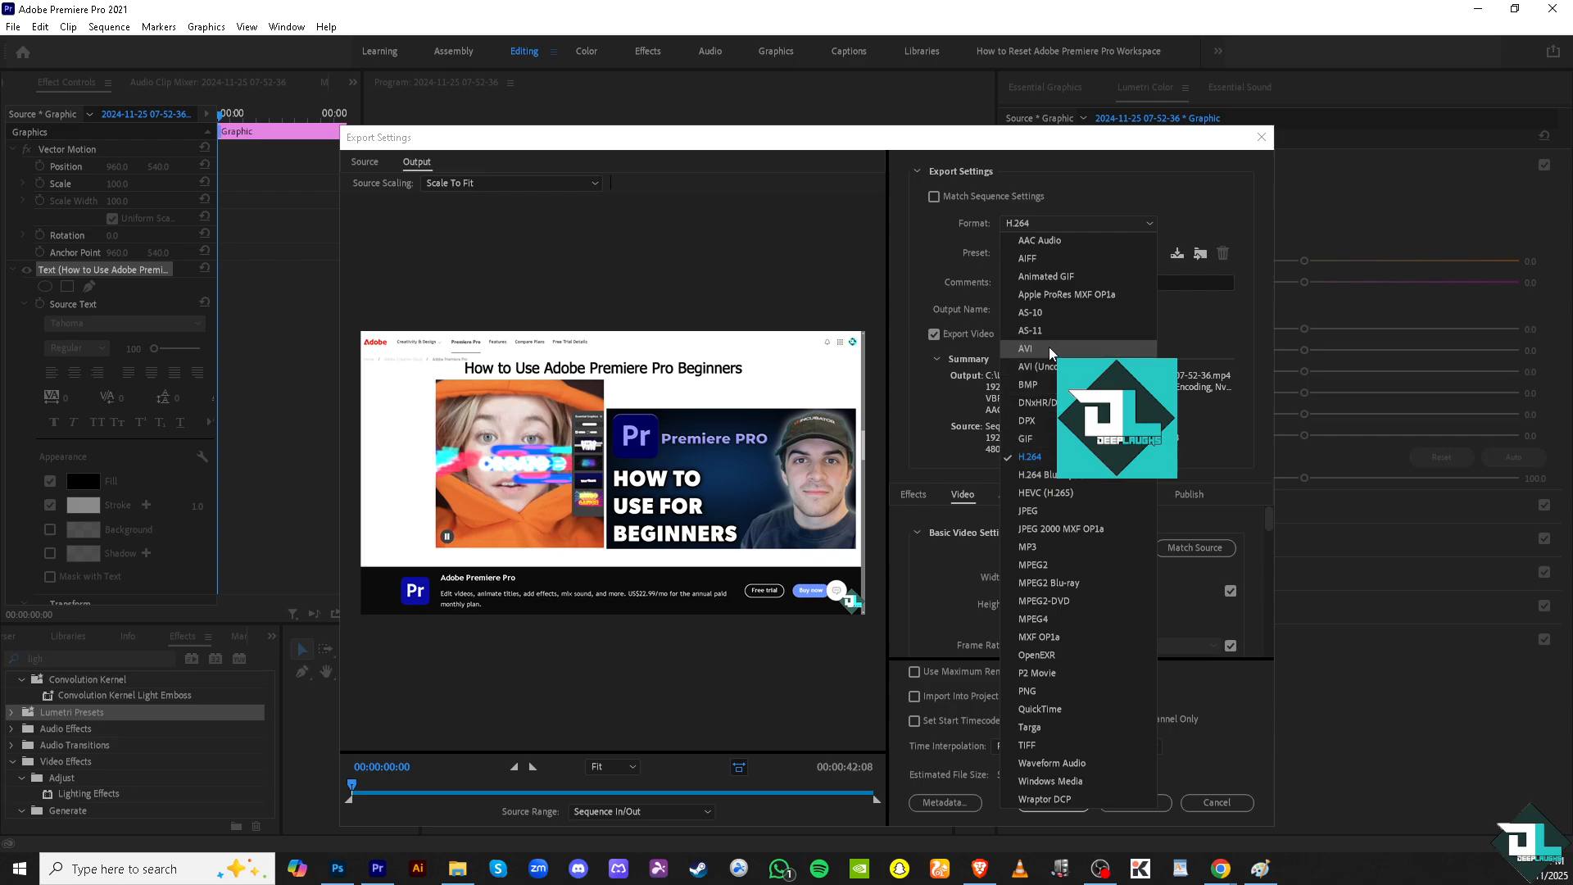
pyautogui.click(1229, 332)
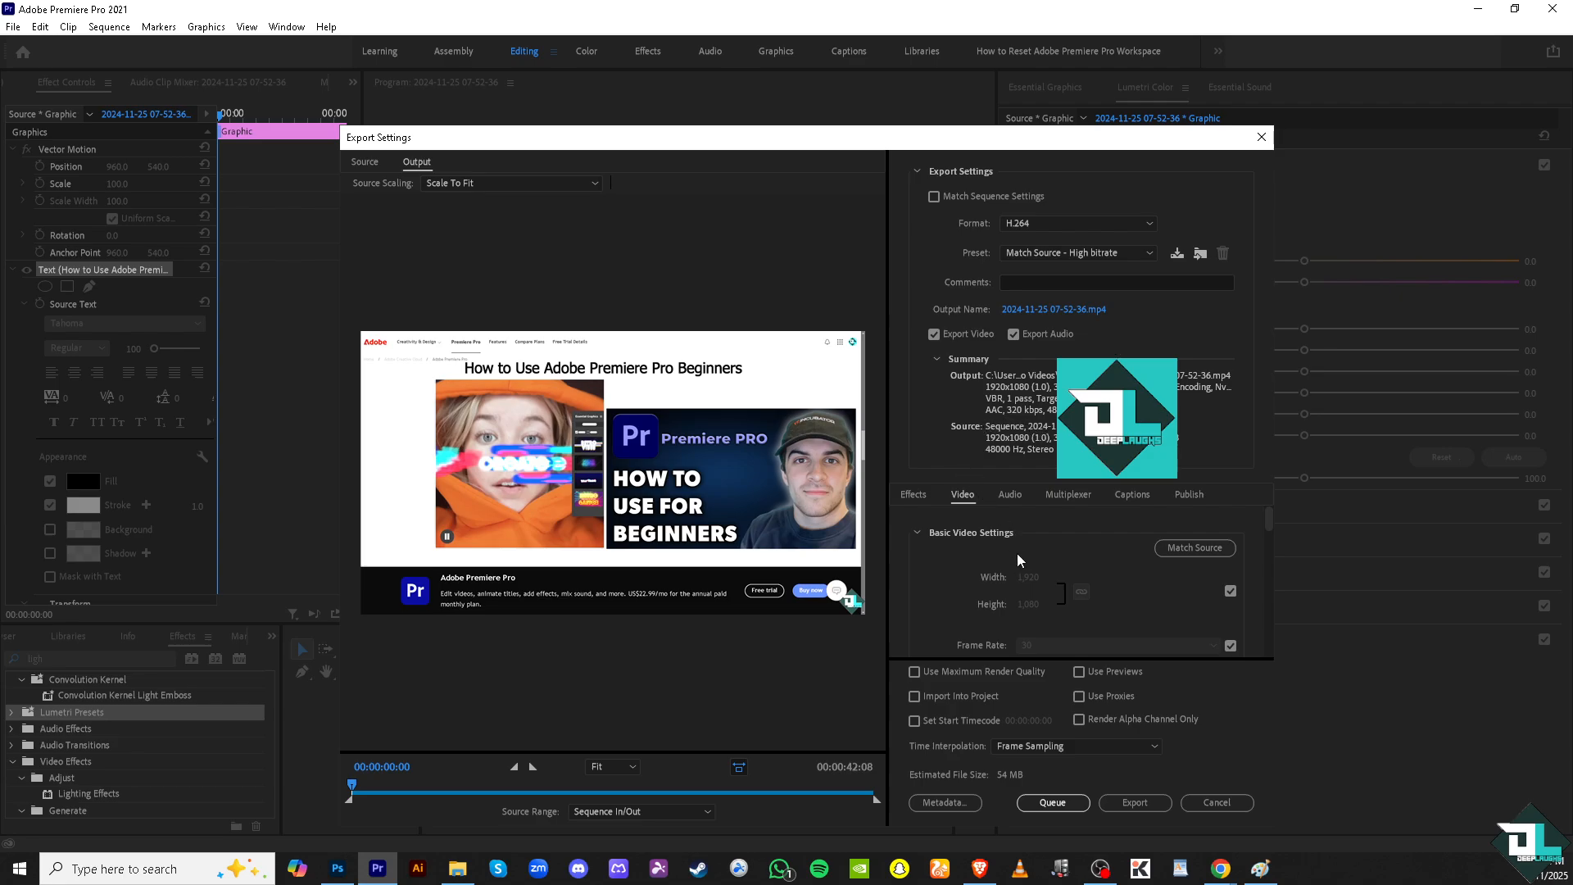
# Look through the video export settings down to the bitrate section and enable Use Maximum Render Quality
pyautogui.scroll(-3, 1020, 548)
pyautogui.scroll(3, 1020, 548)
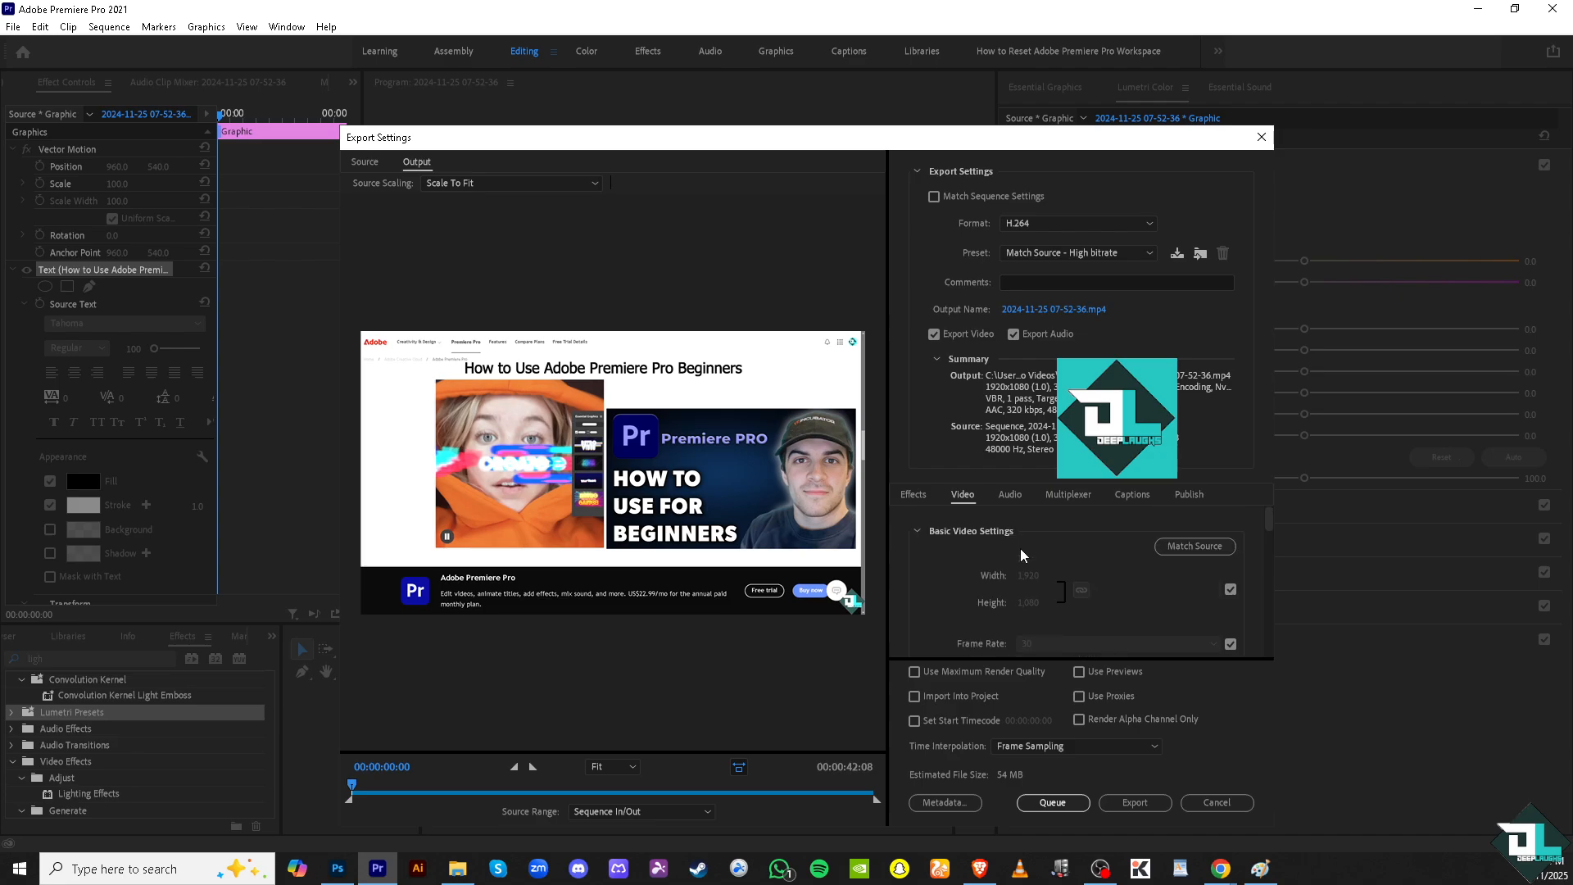
pyautogui.scroll(-10, 1144, 583)
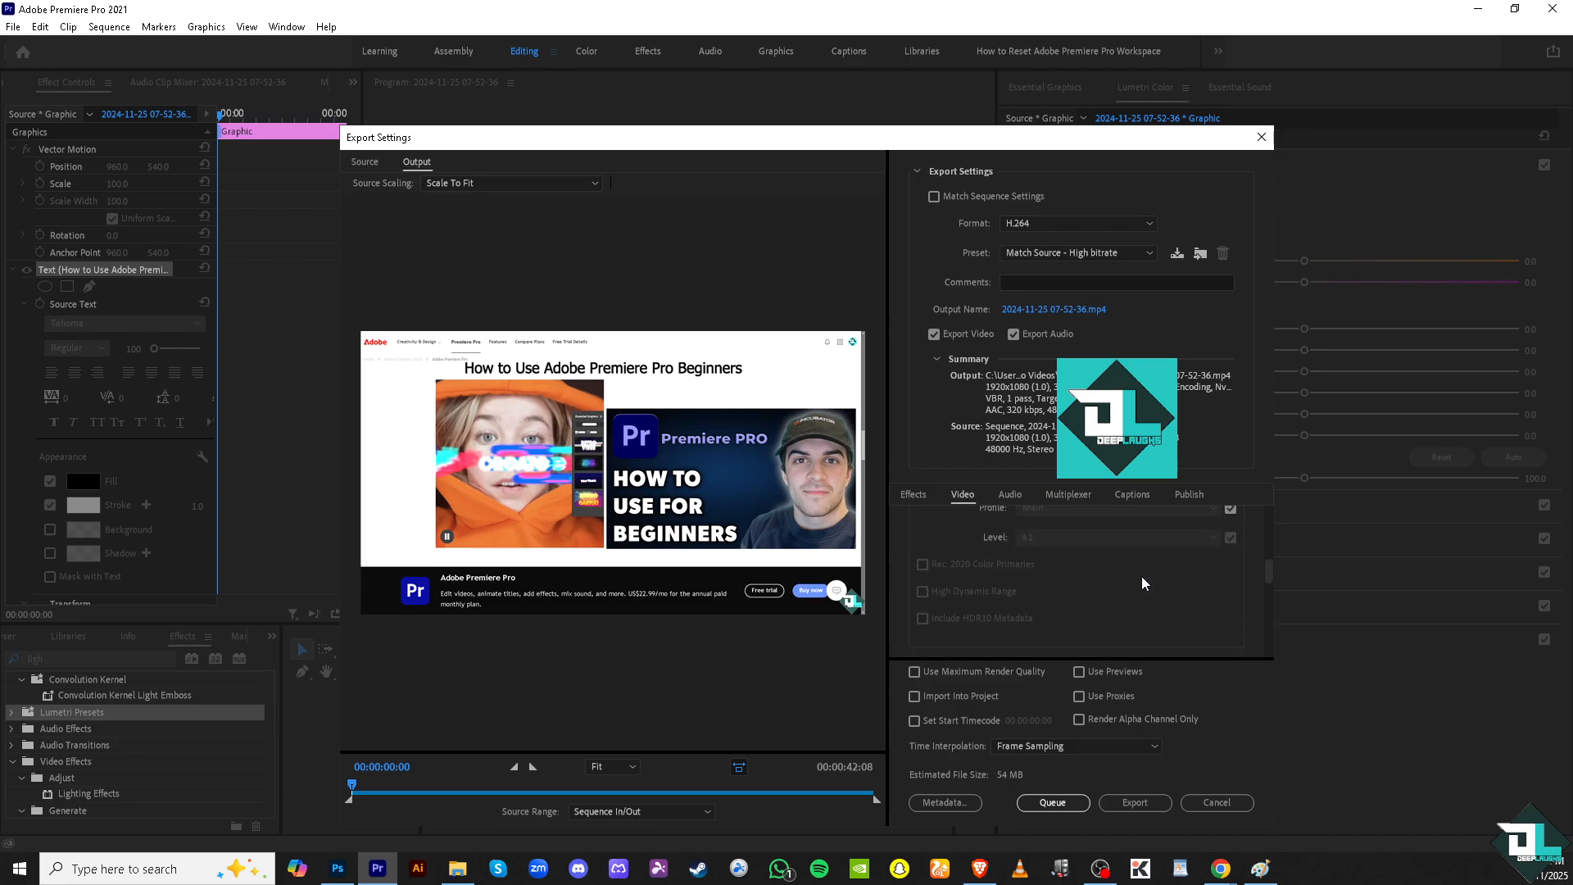
pyautogui.scroll(-3, 1142, 576)
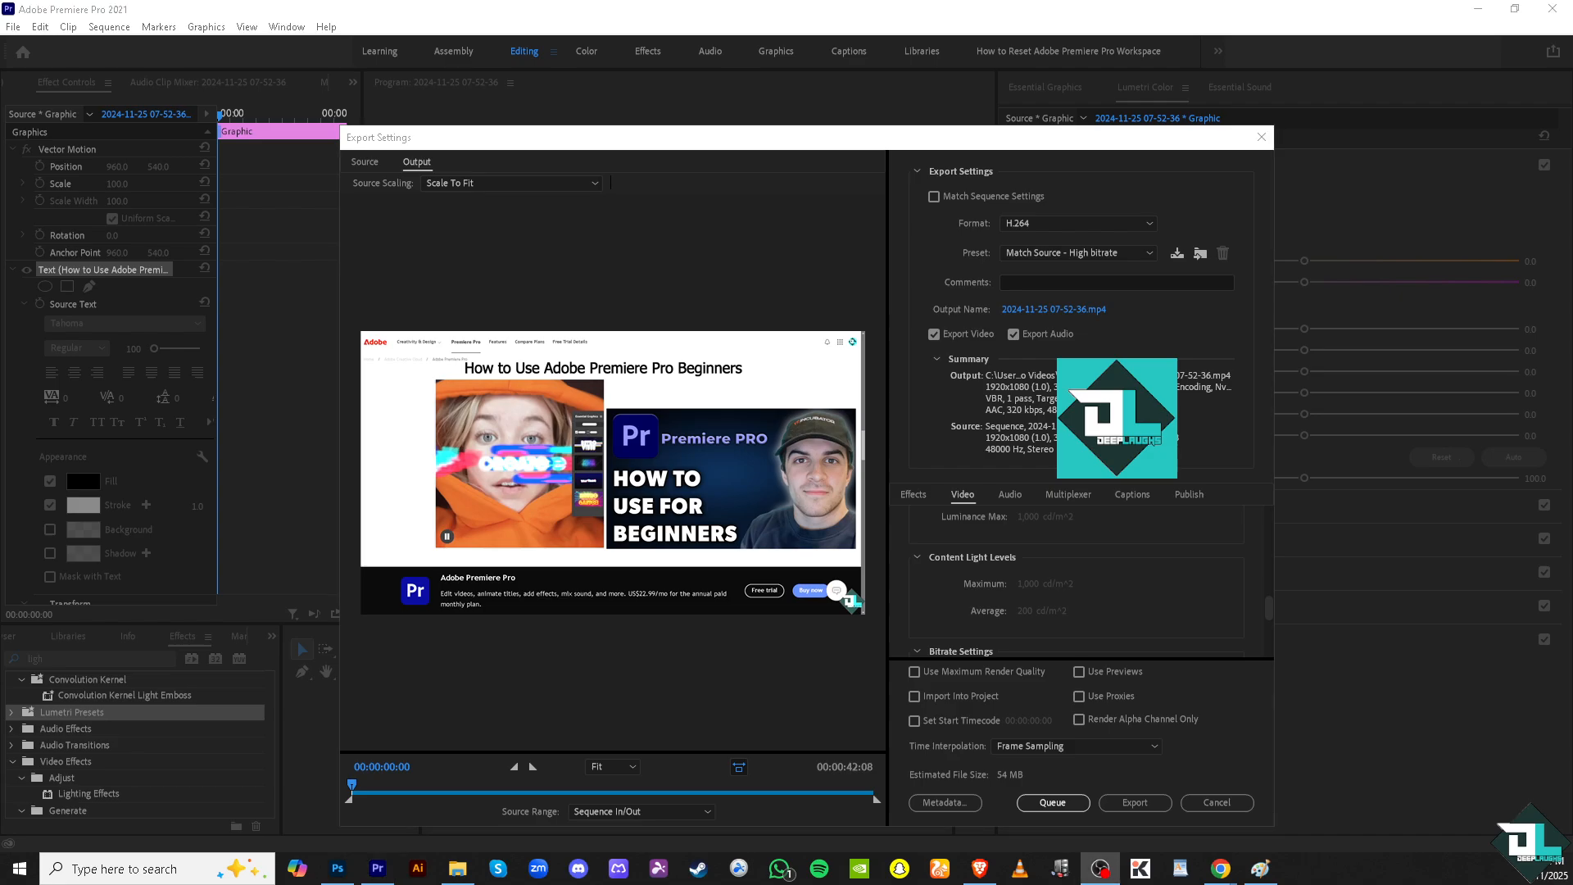
pyautogui.click(913, 673)
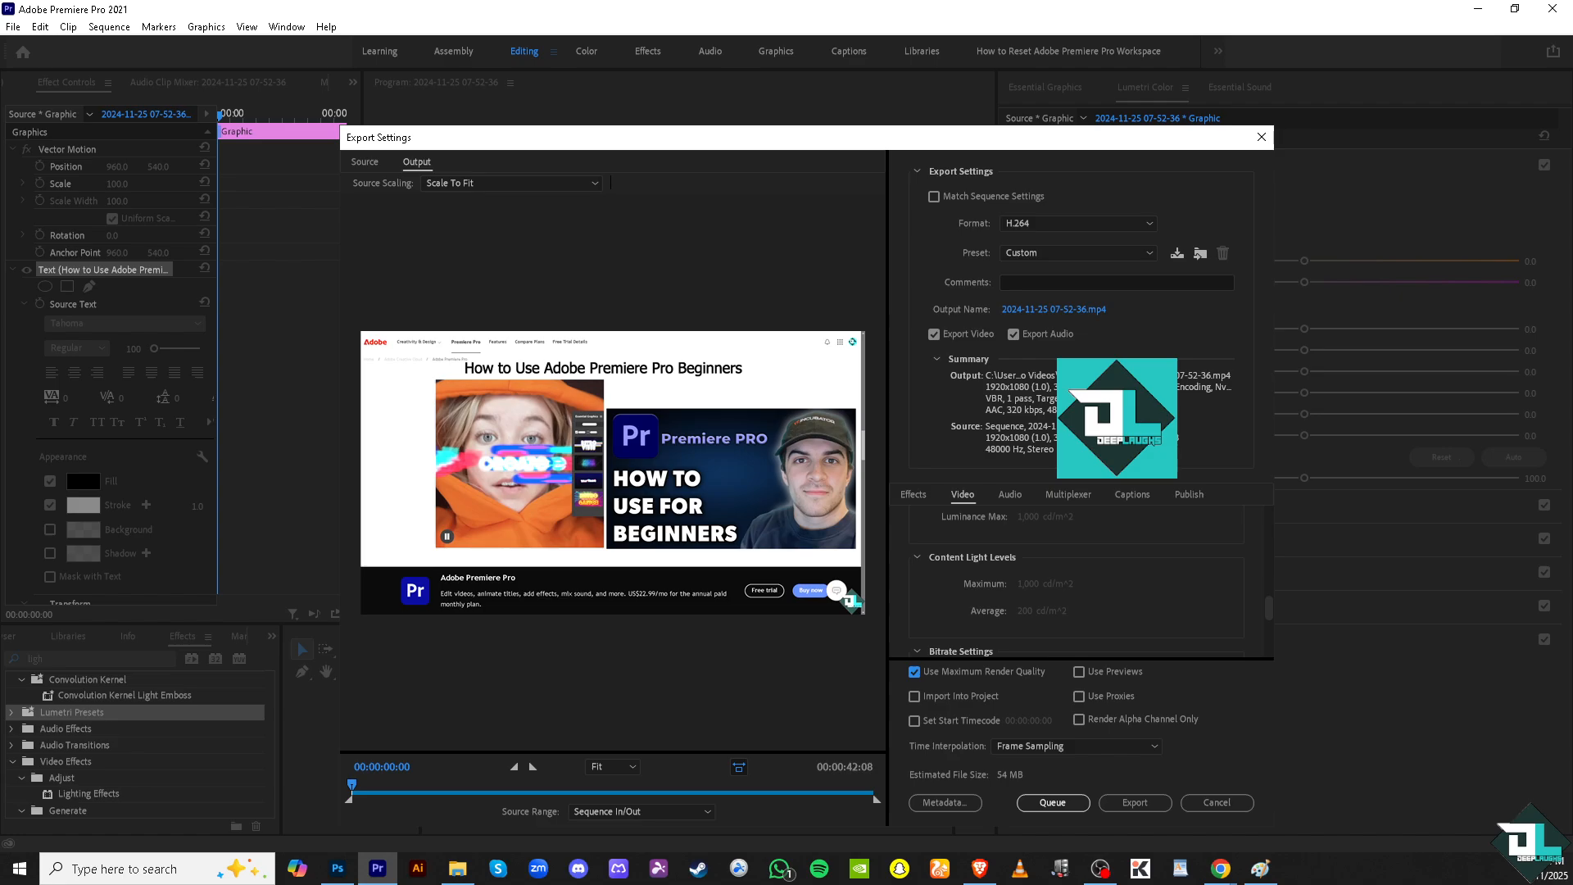
pyautogui.hotkey('alt', 'Tab')
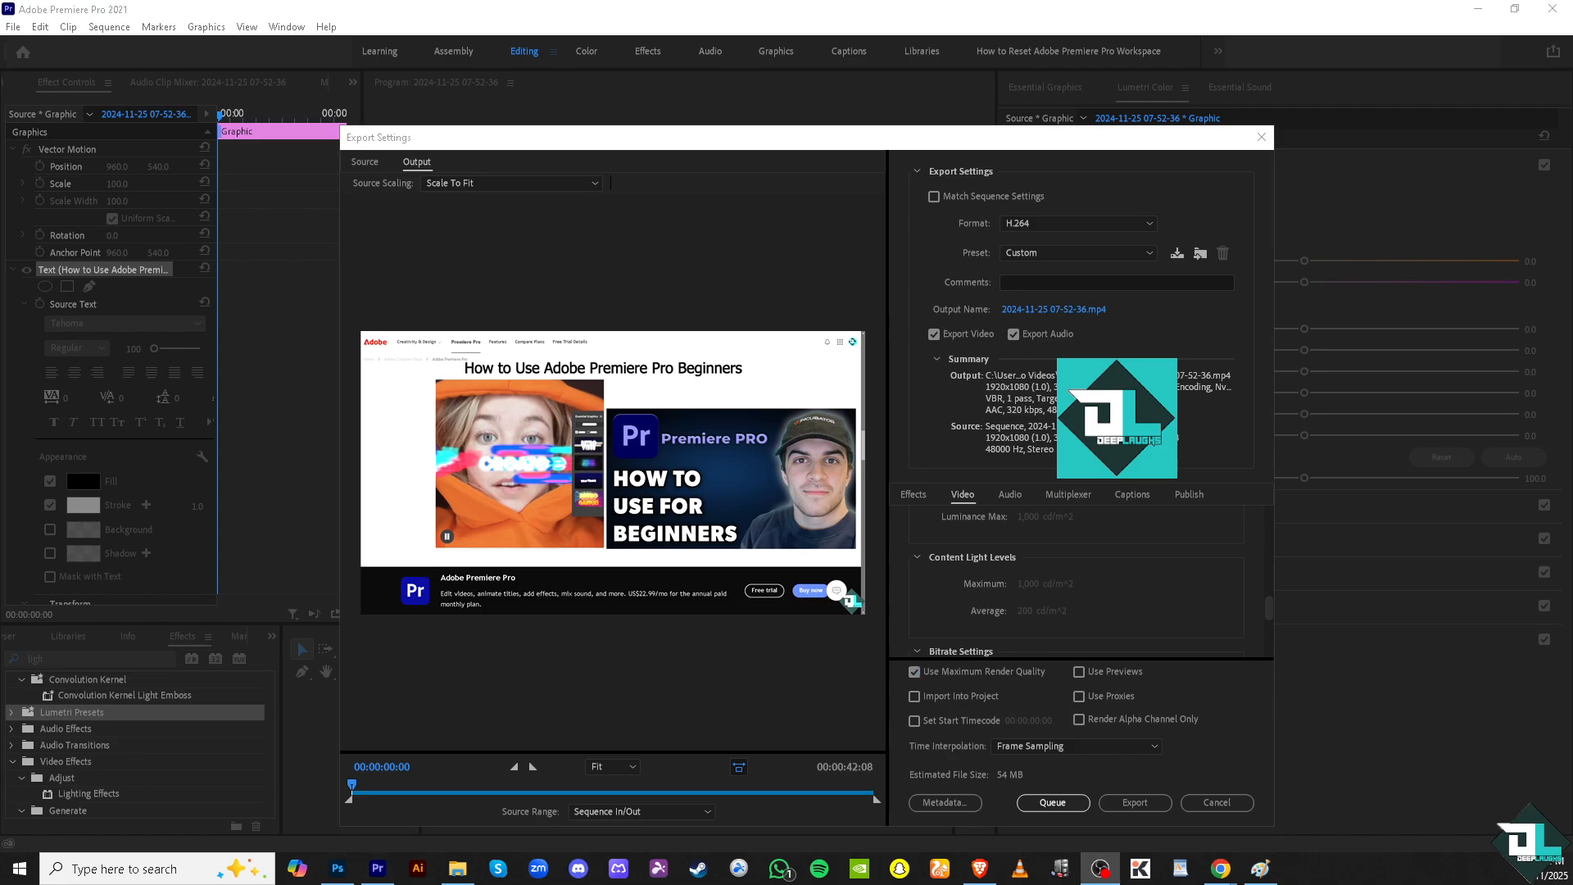